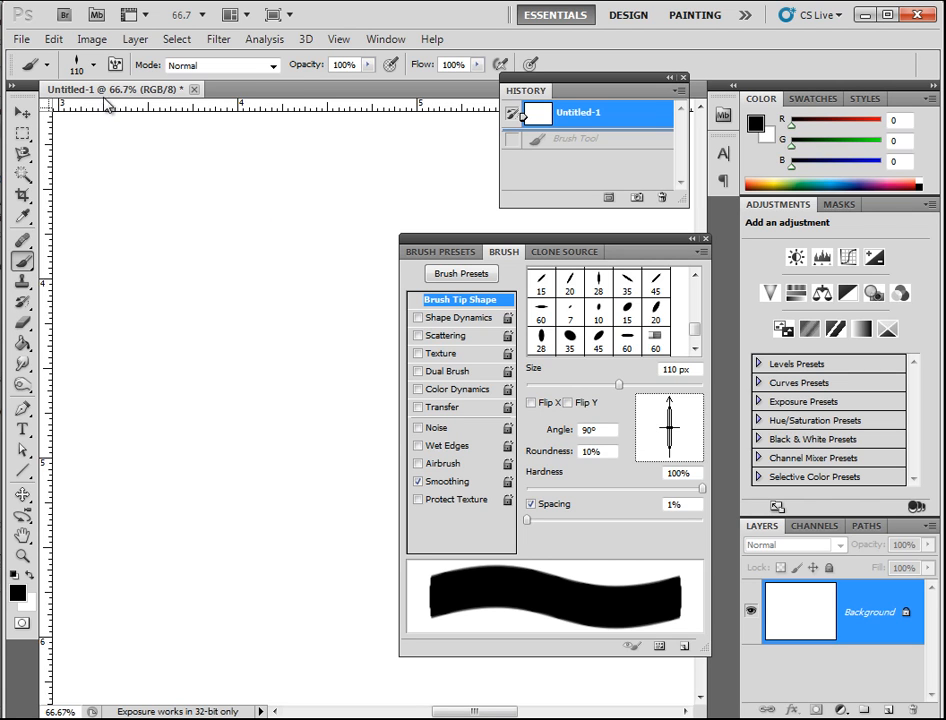
# Browse the brush libraries, trying to load Calligraphic Brushes, and look at the calligraphic tips already in the preset list.
pyautogui.click(93, 66)
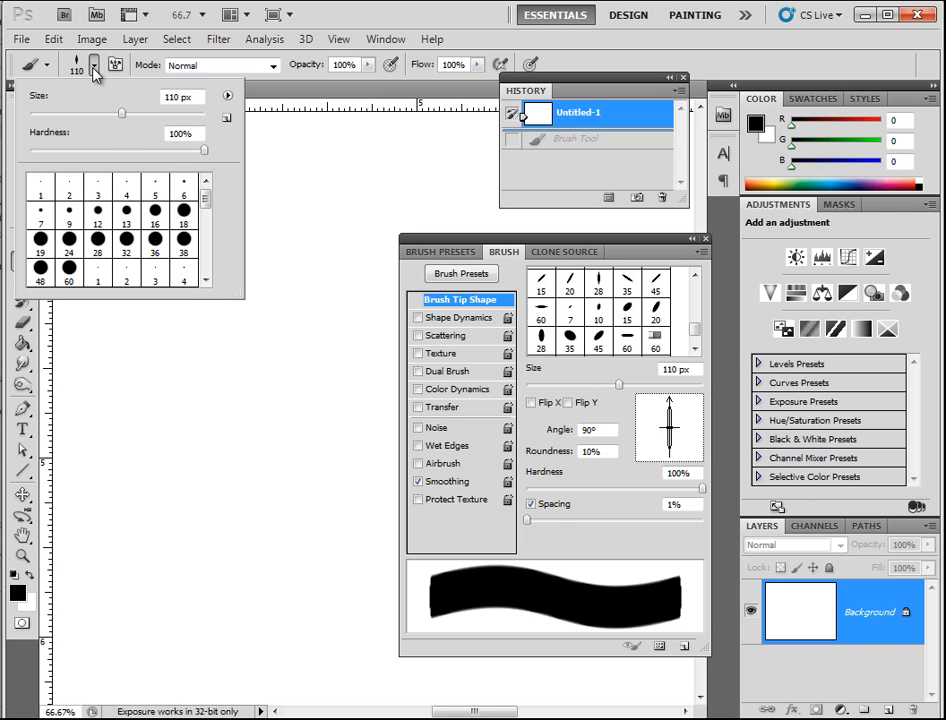
pyautogui.click(228, 97)
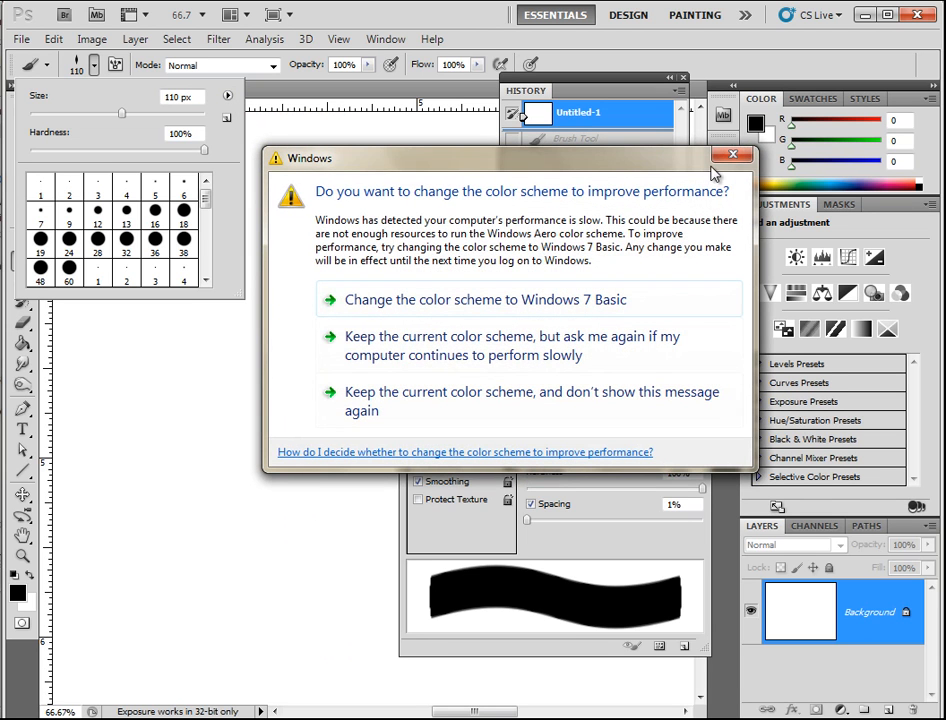
pyautogui.click(733, 154)
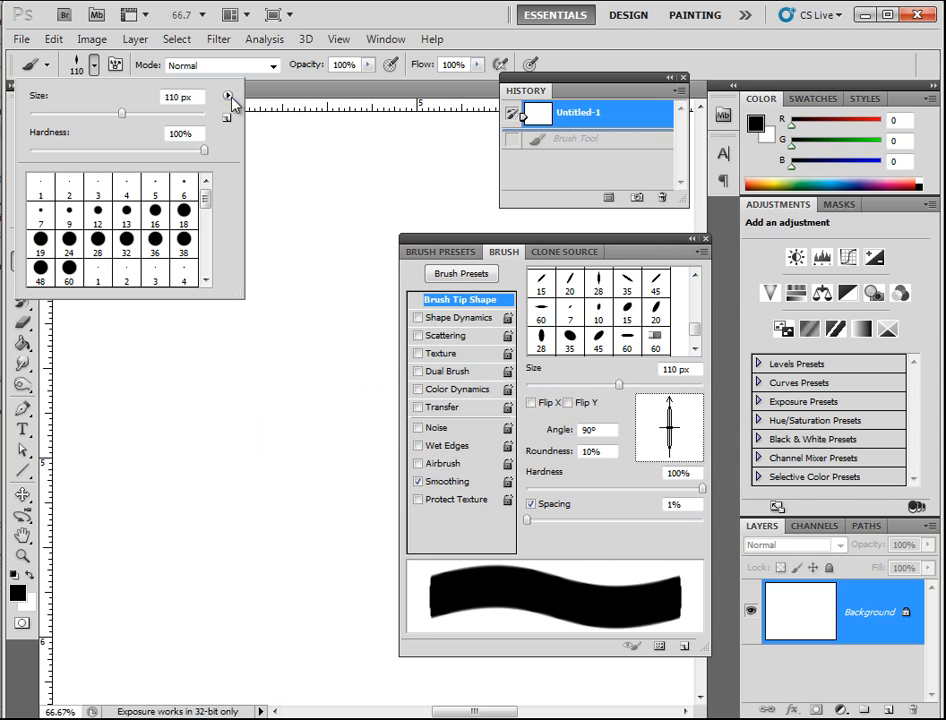
pyautogui.click(228, 97)
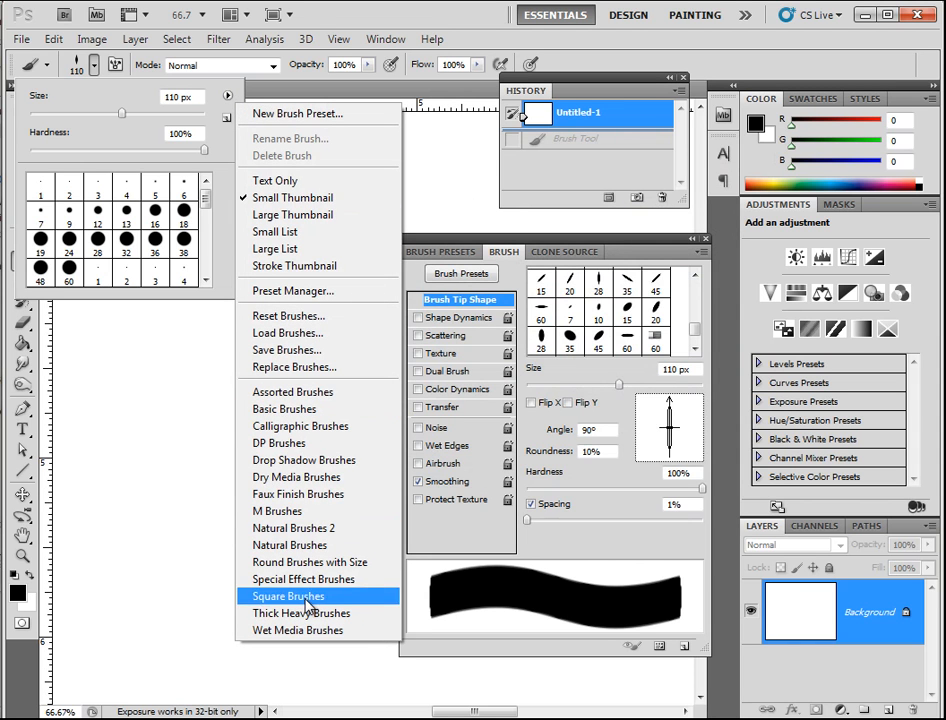
pyautogui.click(305, 430)
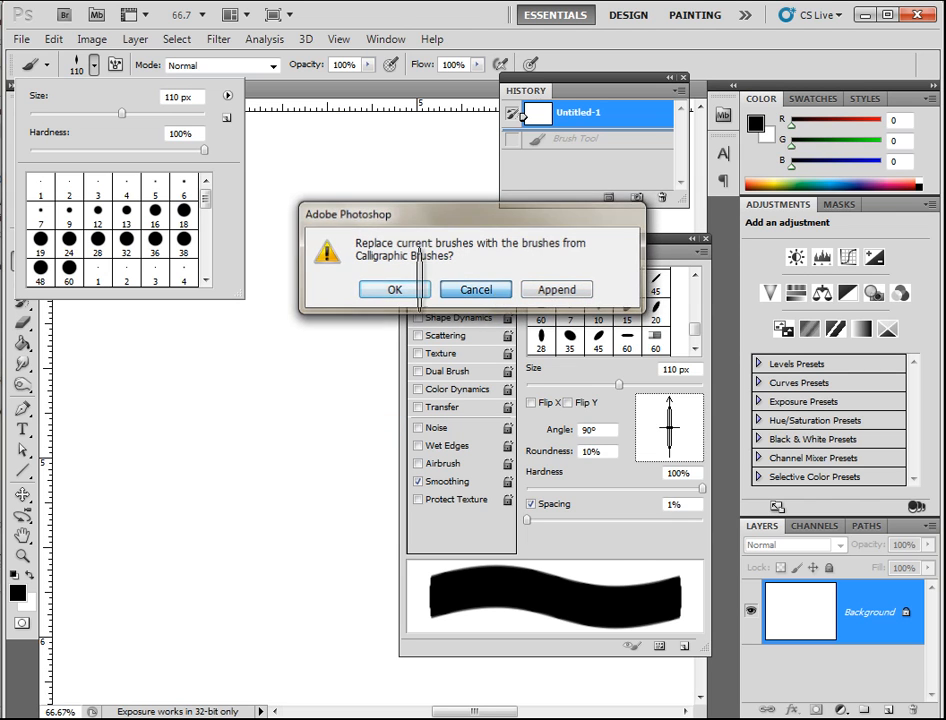
pyautogui.click(477, 293)
pyautogui.moveTo(207, 204); pyautogui.dragTo(207, 265)
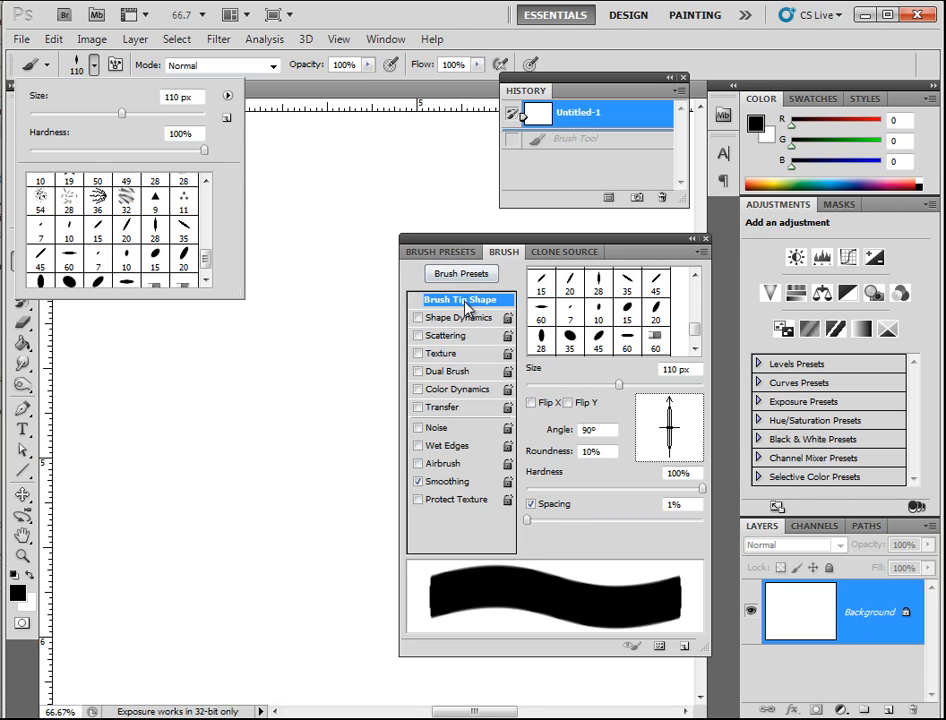
pyautogui.click(248, 82)
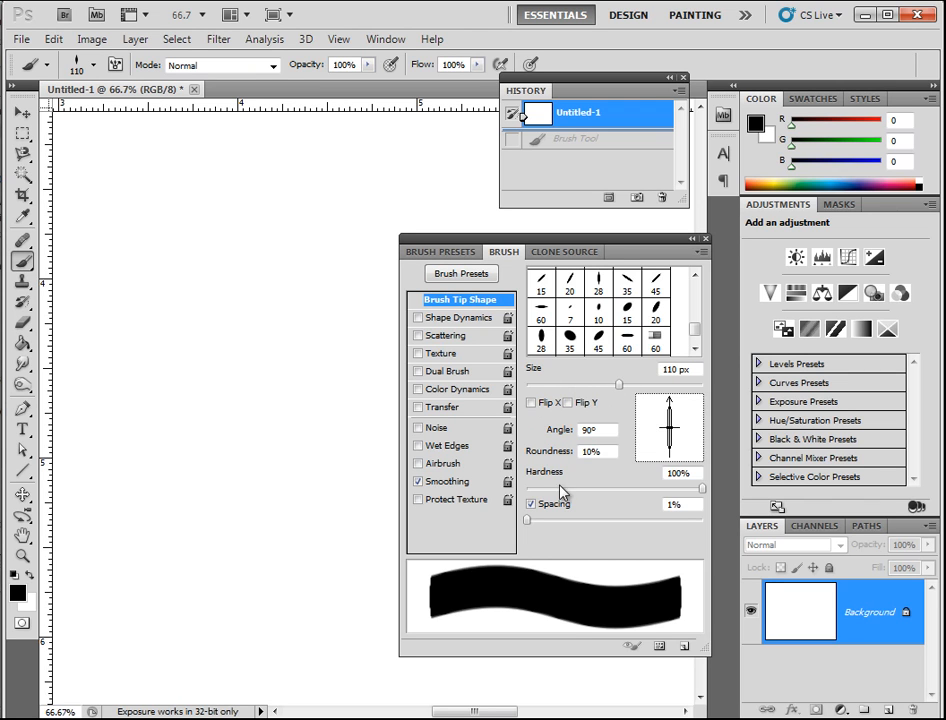
# Set the brush tip to 126 px, a 91° angle and 3% roundness, and paint a test stroke.
pyautogui.moveTo(621, 389); pyautogui.dragTo(626, 390)
pyautogui.moveTo(535, 373)
pyautogui.mouseDown()
pyautogui.moveTo(559, 374)
pyautogui.moveTo(540, 373)
pyautogui.mouseUp()
pyautogui.click(591, 429)
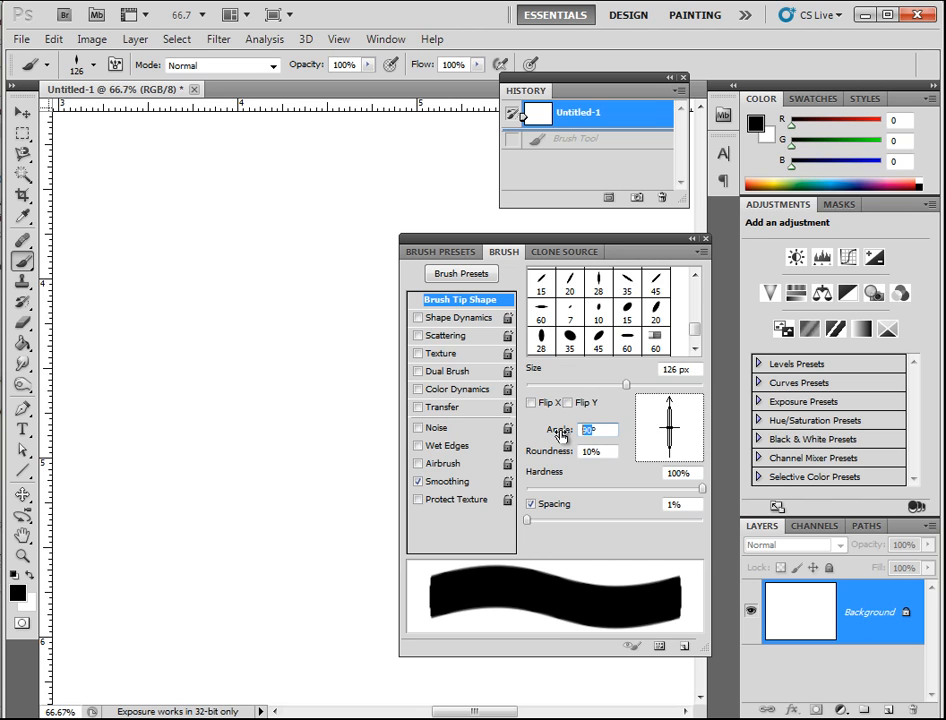
pyautogui.moveTo(558, 435)
pyautogui.mouseDown()
pyautogui.moveTo(568, 433)
pyautogui.moveTo(549, 432)
pyautogui.moveTo(562, 432)
pyautogui.moveTo(553, 458)
pyautogui.moveTo(568, 457)
pyautogui.moveTo(530, 457)
pyautogui.mouseUp()
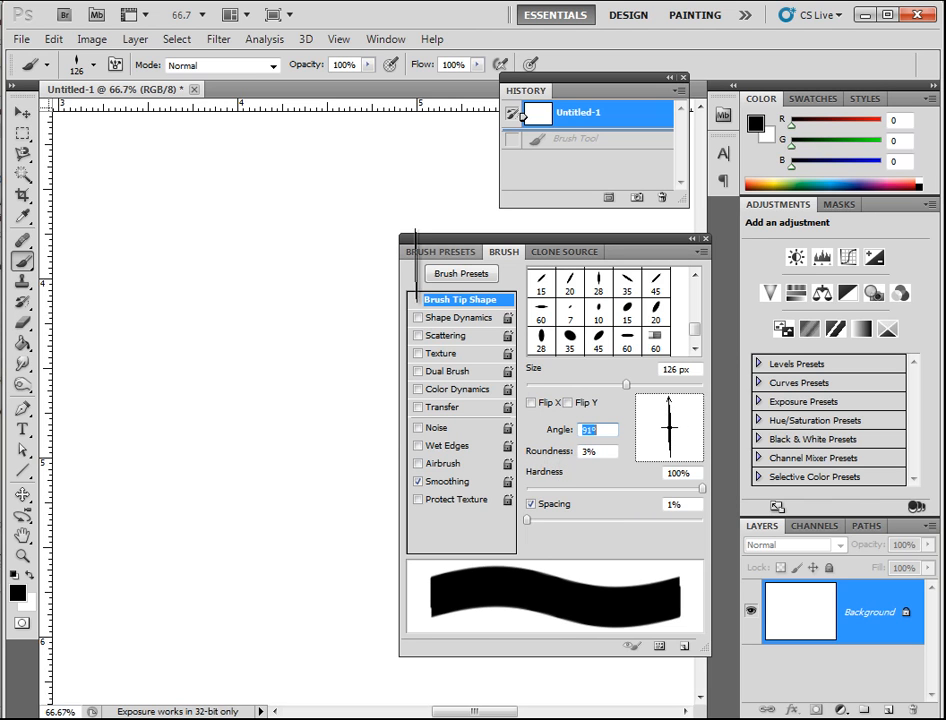
pyautogui.moveTo(141, 172)
pyautogui.mouseDown()
pyautogui.moveTo(231, 180)
pyautogui.moveTo(230, 283)
pyautogui.mouseUp()
pyautogui.click(522, 139)
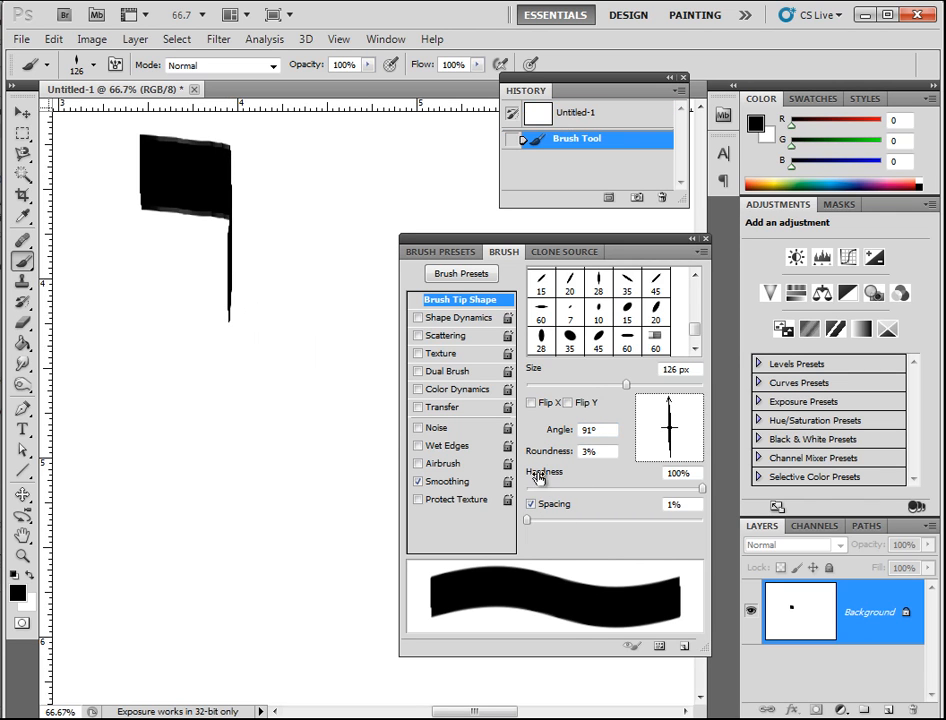
# Try 92% roundness on the brush tip with a test stroke, and revert the canvas to its blank initial state.
pyautogui.moveTo(530, 451); pyautogui.dragTo(623, 462)
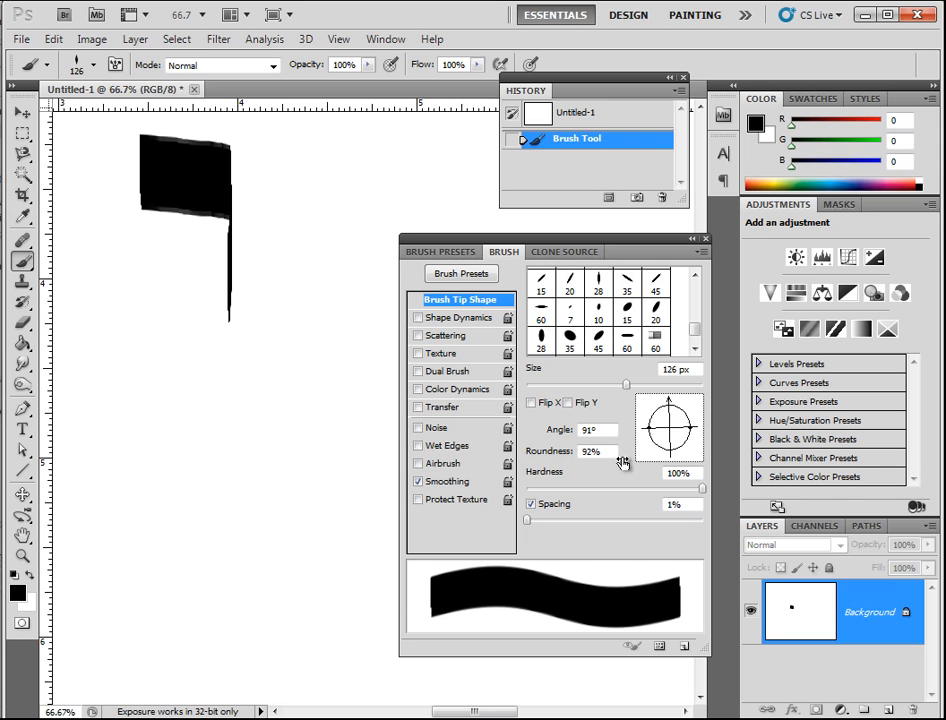
pyautogui.moveTo(255, 388)
pyautogui.mouseDown()
pyautogui.moveTo(284, 374)
pyautogui.moveTo(311, 342)
pyautogui.moveTo(296, 477)
pyautogui.mouseUp()
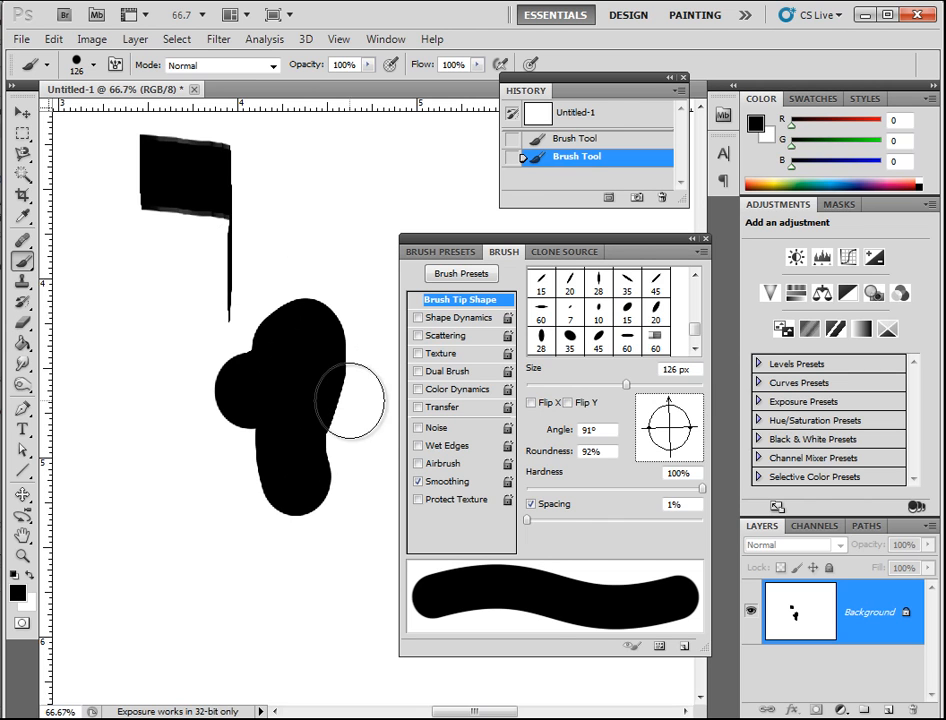
pyautogui.click(618, 115)
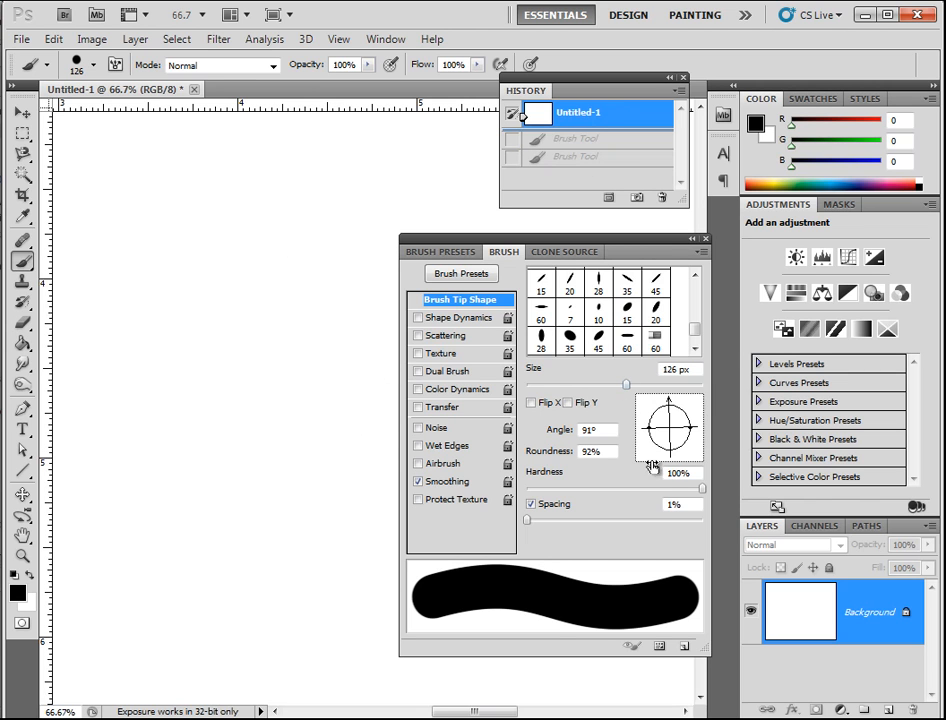
# Set the brush roundness to 0% and paint a short horizontal stroke near the canvas's upper left.
pyautogui.click(548, 453)
pyautogui.write('0')
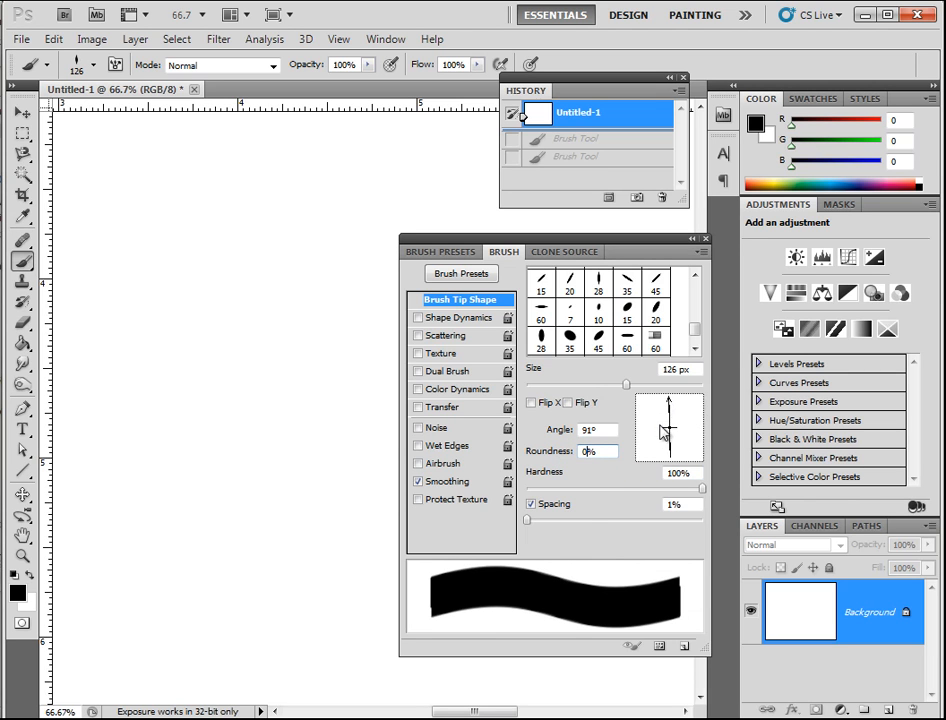
pyautogui.click(252, 267)
pyautogui.moveTo(132, 214); pyautogui.dragTo(178, 214)
# Rotate the brush tip to a 60° angle and paint two calligraphic strokes in the middle of the canvas.
pyautogui.moveTo(669, 400); pyautogui.dragTo(684, 402)
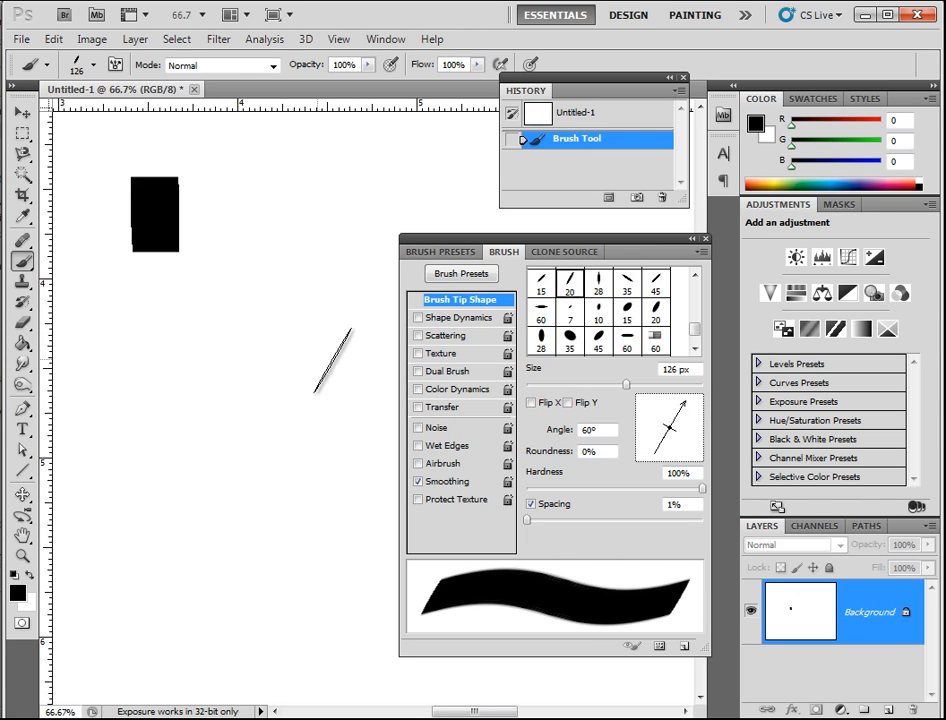
pyautogui.moveTo(195, 328)
pyautogui.mouseDown()
pyautogui.moveTo(230, 356)
pyautogui.moveTo(258, 370)
pyautogui.mouseUp()
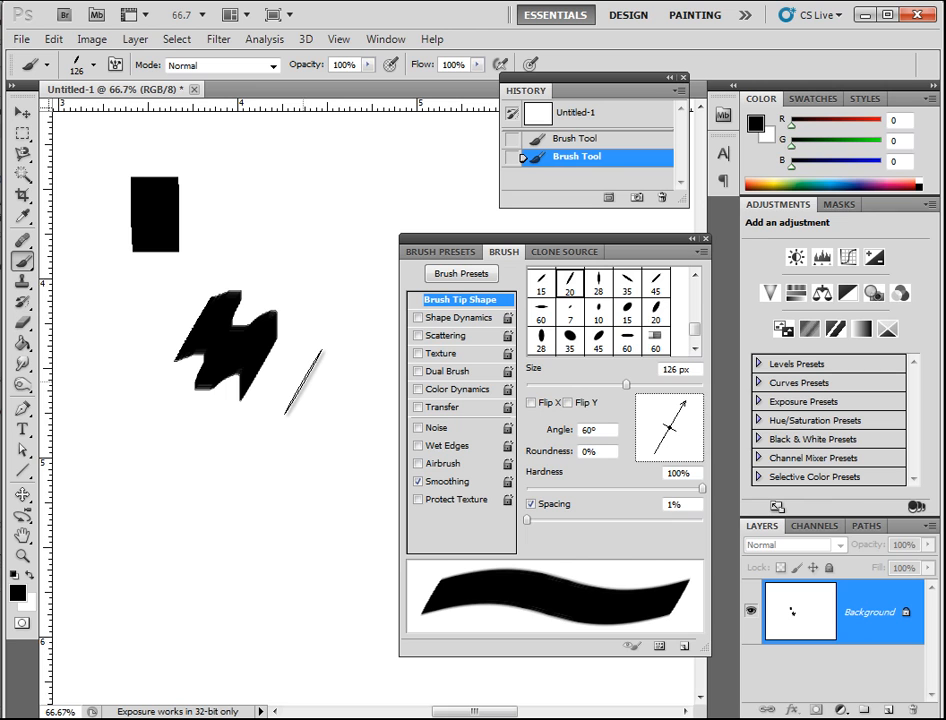
pyautogui.moveTo(303, 380); pyautogui.dragTo(334, 320)
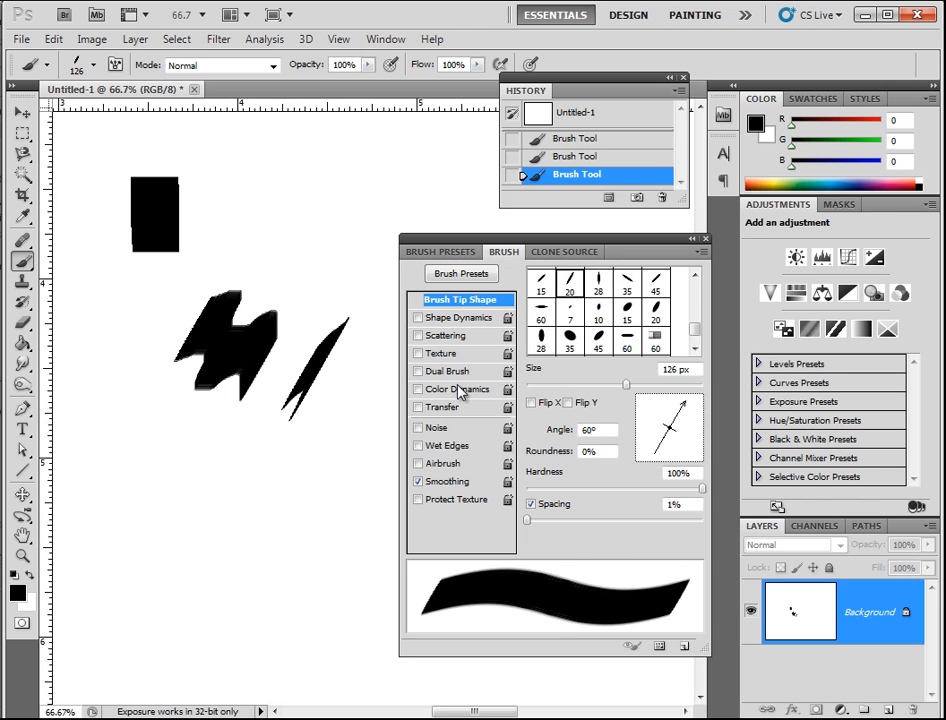
# Set the brush spacing to 771% and paint a hatched stroke, crossed by another with the tip at 123°.
pyautogui.moveTo(528, 521); pyautogui.dragTo(692, 537)
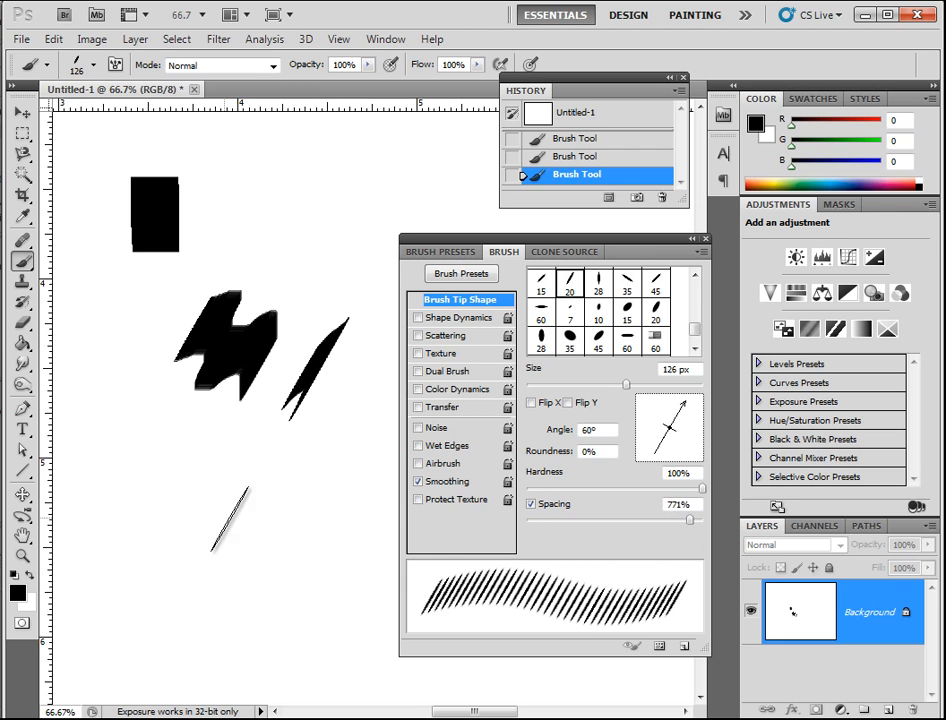
pyautogui.moveTo(91, 496); pyautogui.dragTo(258, 487)
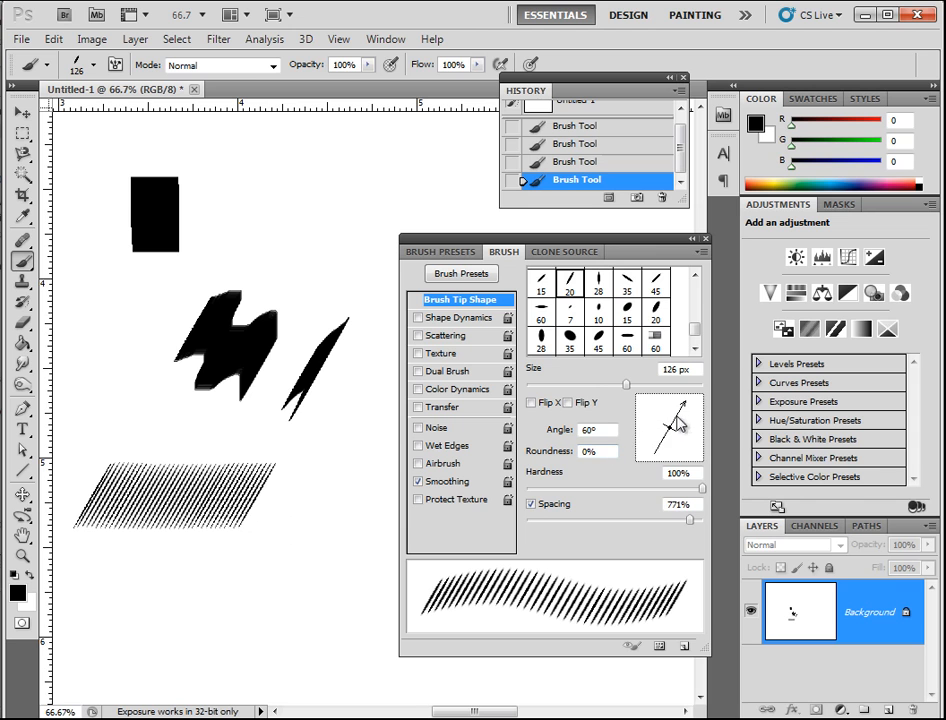
pyautogui.moveTo(685, 406); pyautogui.dragTo(654, 404)
pyautogui.click(134, 569)
pyautogui.moveTo(120, 575)
pyautogui.mouseDown()
pyautogui.moveTo(163, 559)
pyautogui.moveTo(249, 489)
pyautogui.moveTo(315, 460)
pyautogui.mouseUp()
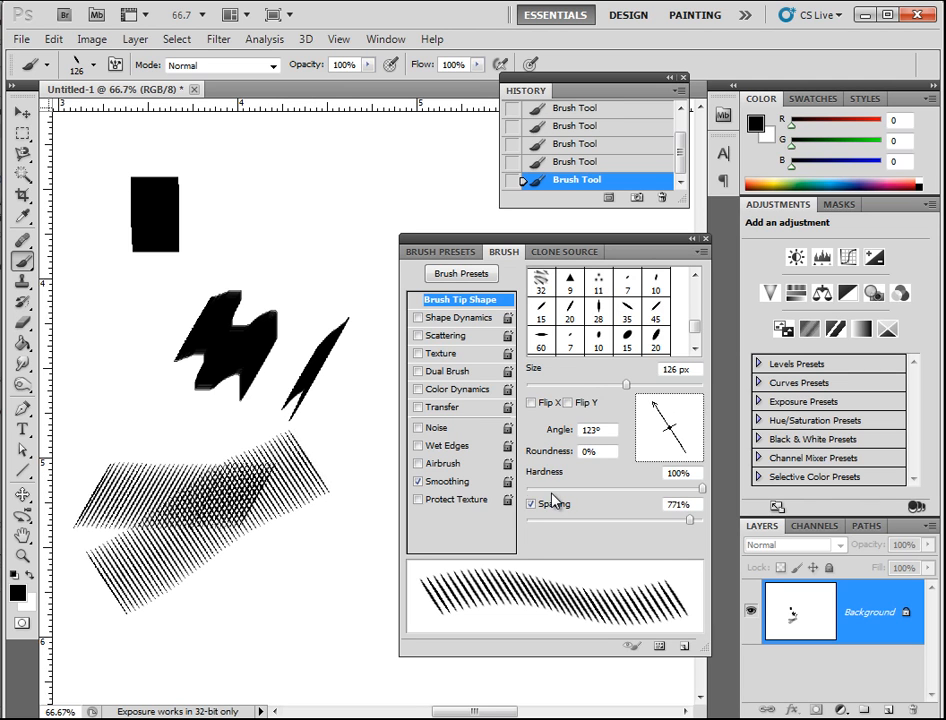
# Set the brush tip angle to 74° and spacing to 1000%, and paint a hatched stroke near the canvas bottom.
pyautogui.moveTo(653, 401)
pyautogui.mouseDown()
pyautogui.moveTo(670, 402)
pyautogui.moveTo(688, 429)
pyautogui.moveTo(680, 442)
pyautogui.moveTo(686, 414)
pyautogui.moveTo(677, 413)
pyautogui.mouseUp()
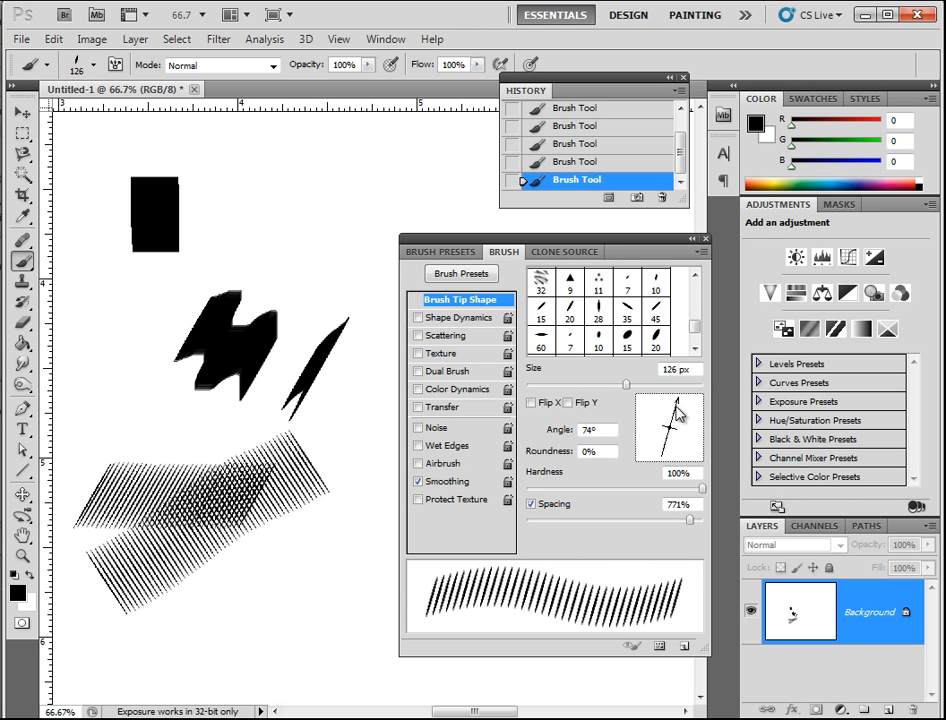
pyautogui.moveTo(693, 526); pyautogui.dragTo(697, 530)
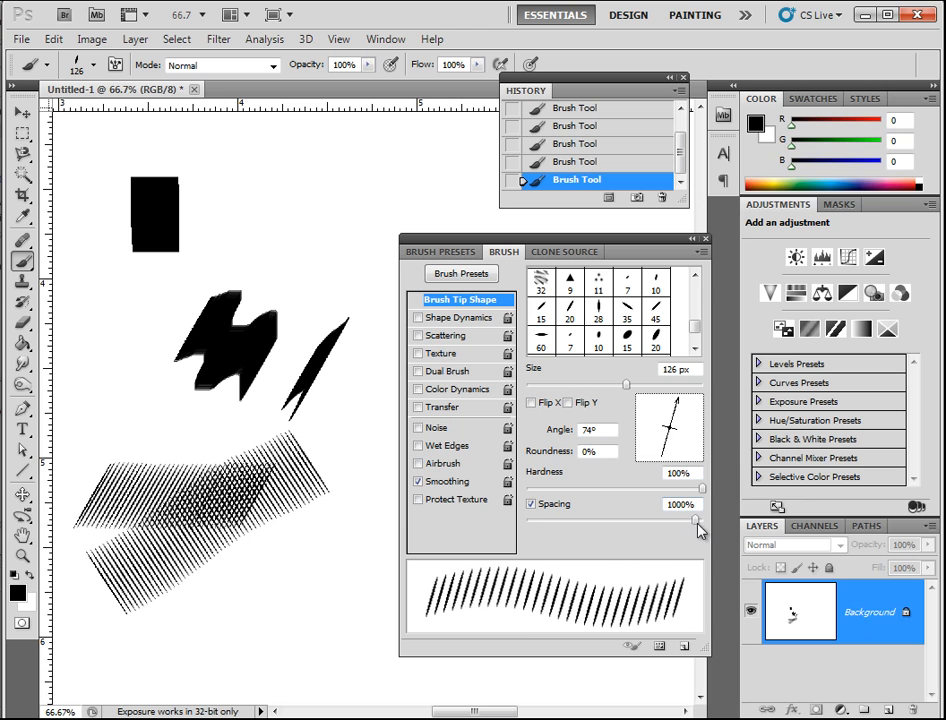
pyautogui.moveTo(176, 630); pyautogui.dragTo(342, 618)
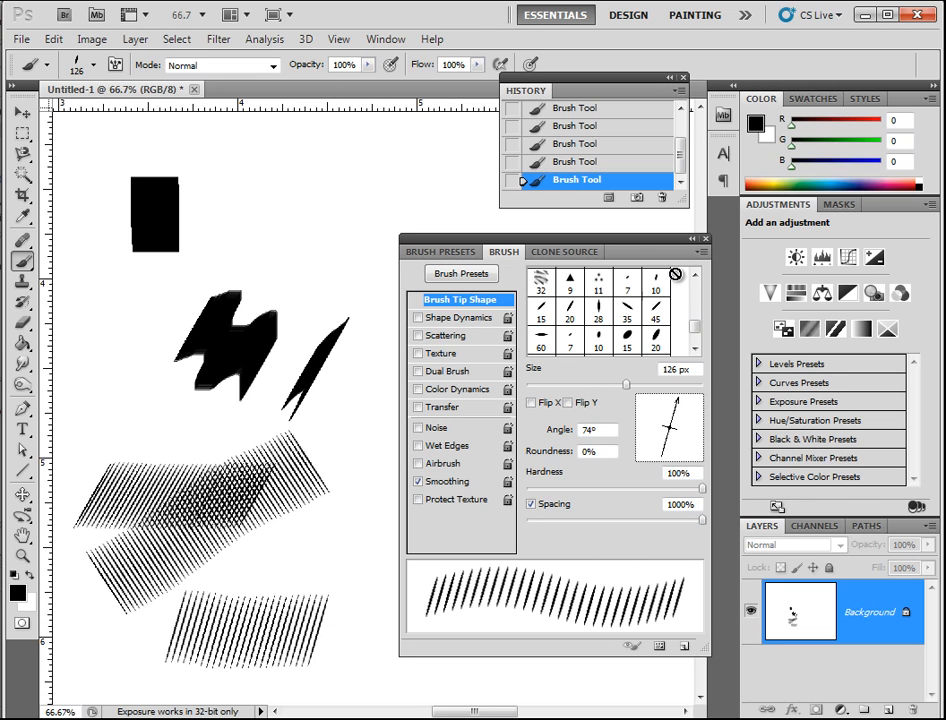
# Revert the document to its blank opening state in the history.
pyautogui.moveTo(681, 163); pyautogui.dragTo(682, 140)
pyautogui.click(638, 125)
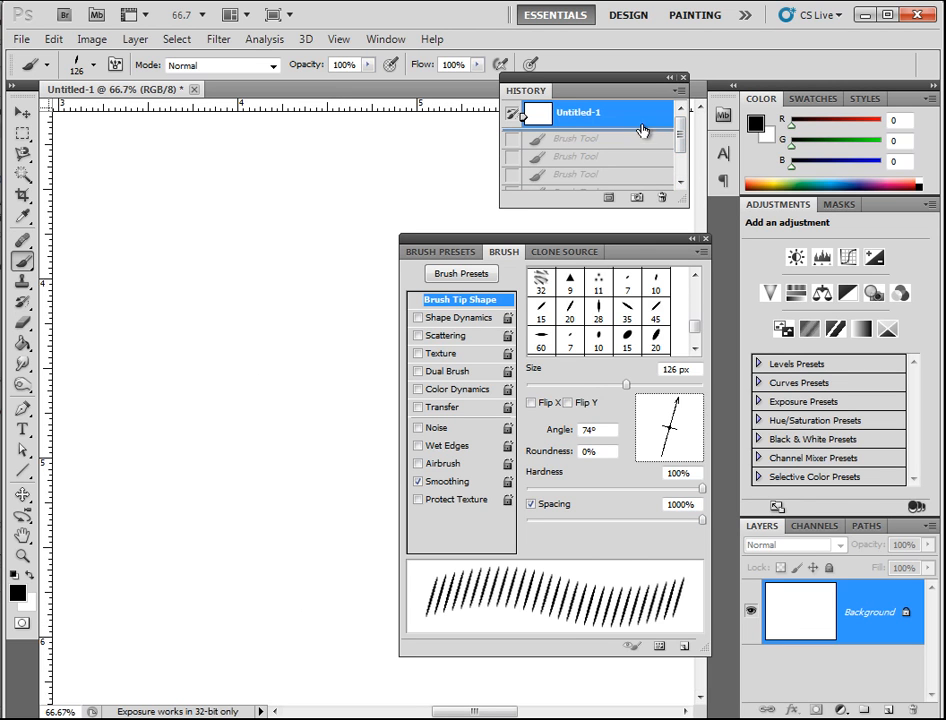
# Enable Shape Dynamics with 61% size jitter and paint a horizontal hatched stroke on the upper canvas.
pyautogui.click(453, 320)
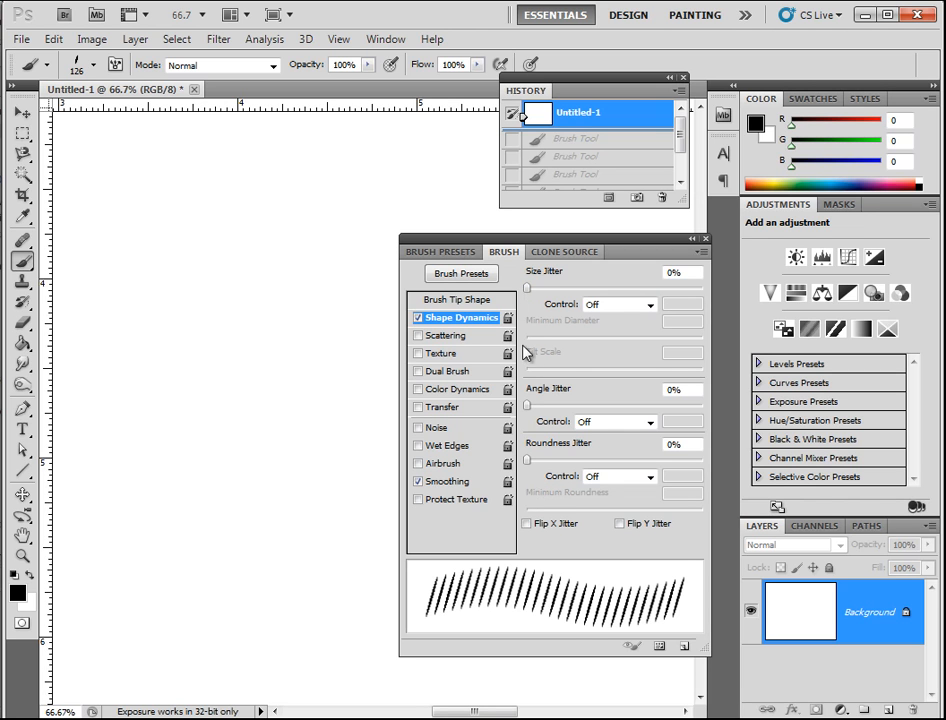
pyautogui.moveTo(529, 295); pyautogui.dragTo(634, 293)
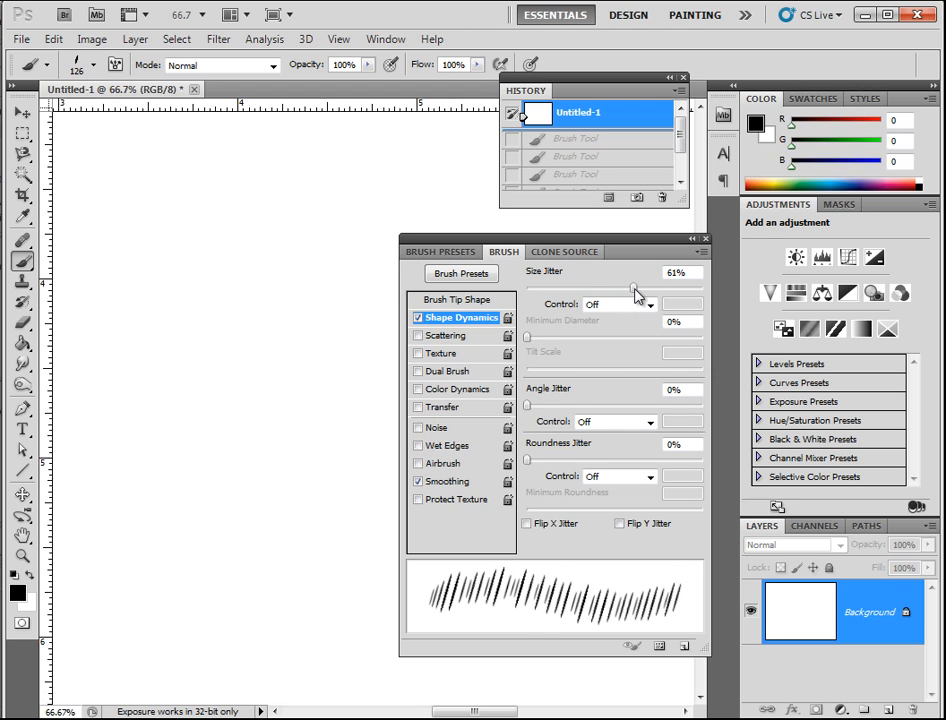
pyautogui.moveTo(176, 217); pyautogui.dragTo(283, 222)
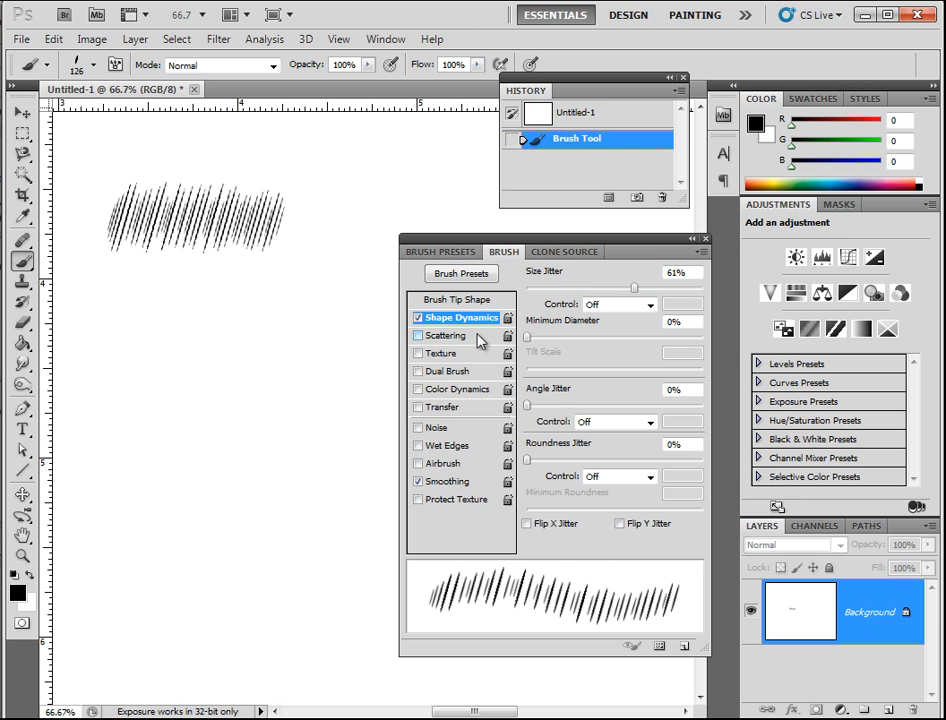
# Rotate the brush tip to a 122° angle and paint a diagonal stroke across the existing hatching.
pyautogui.click(453, 304)
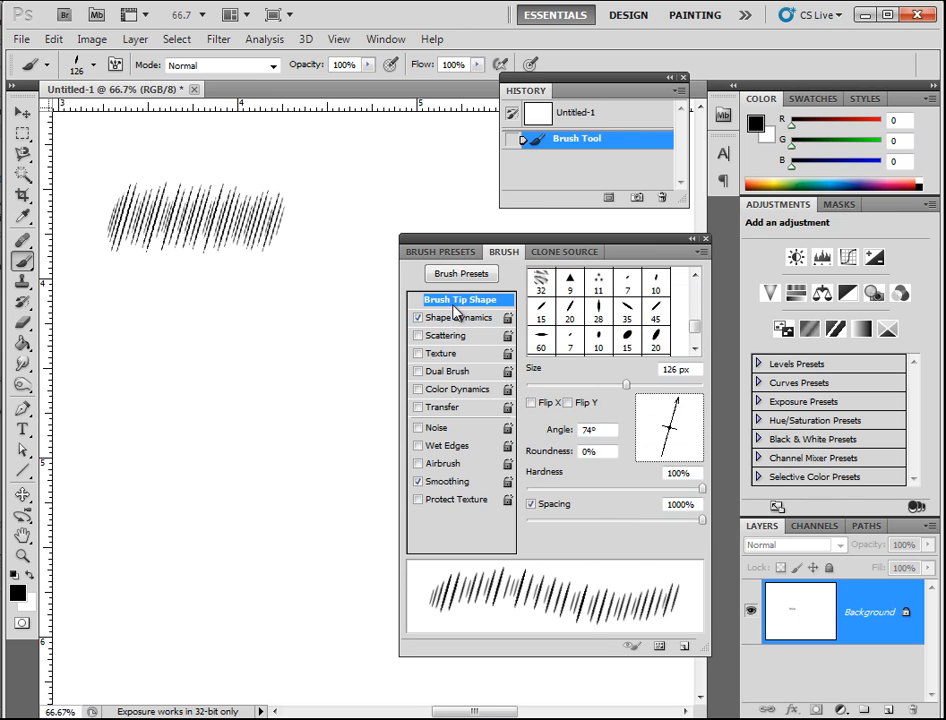
pyautogui.moveTo(679, 405); pyautogui.dragTo(656, 407)
pyautogui.moveTo(166, 269); pyautogui.dragTo(310, 210)
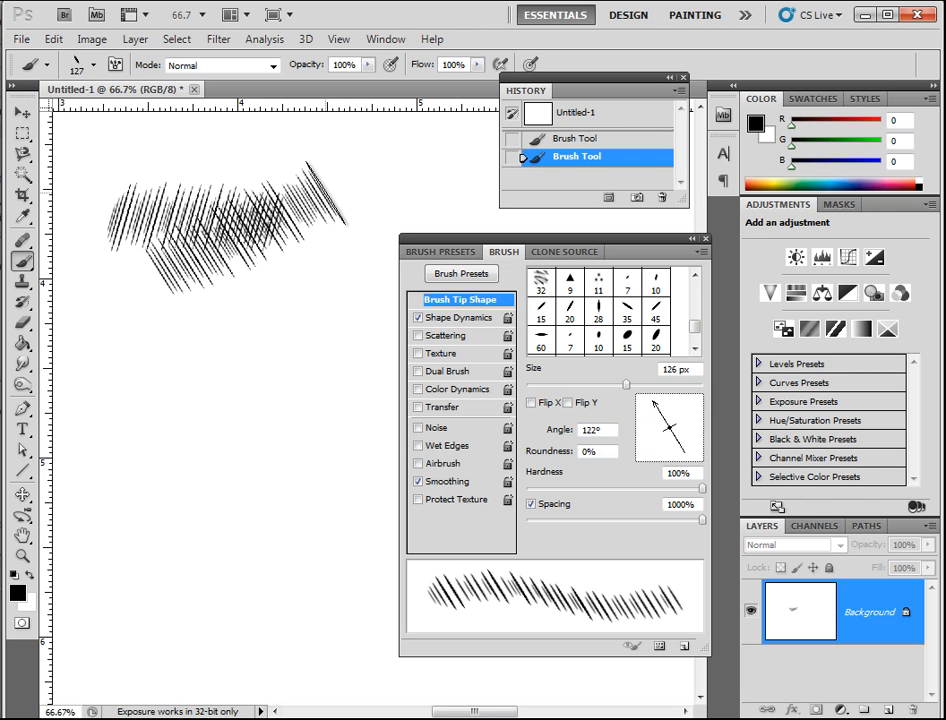
# Try Fade as the size jitter control in Shape Dynamics.
pyautogui.click(458, 318)
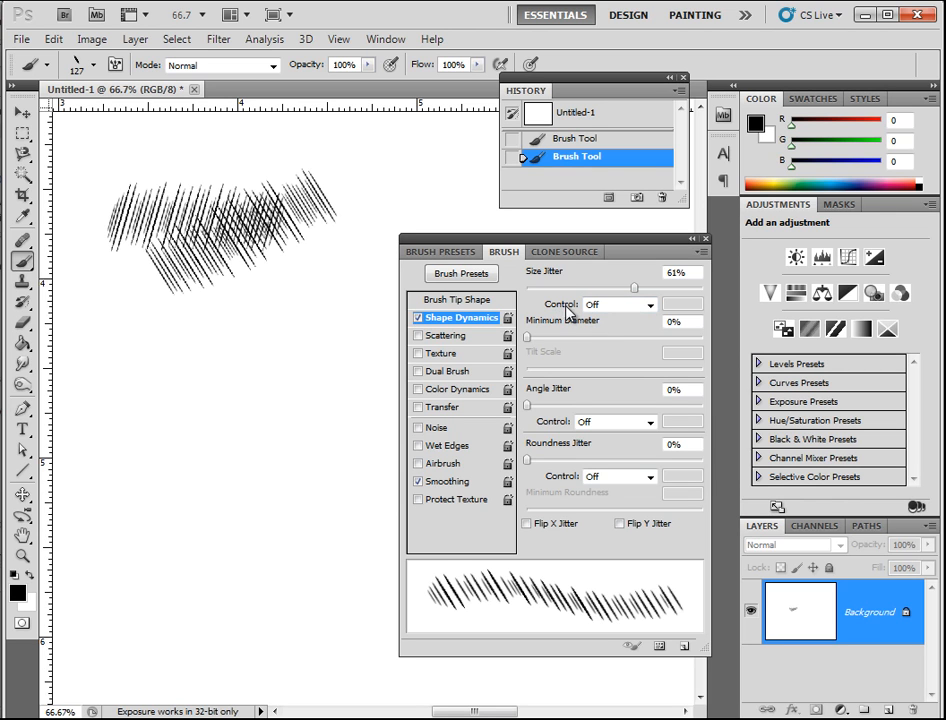
pyautogui.click(650, 309)
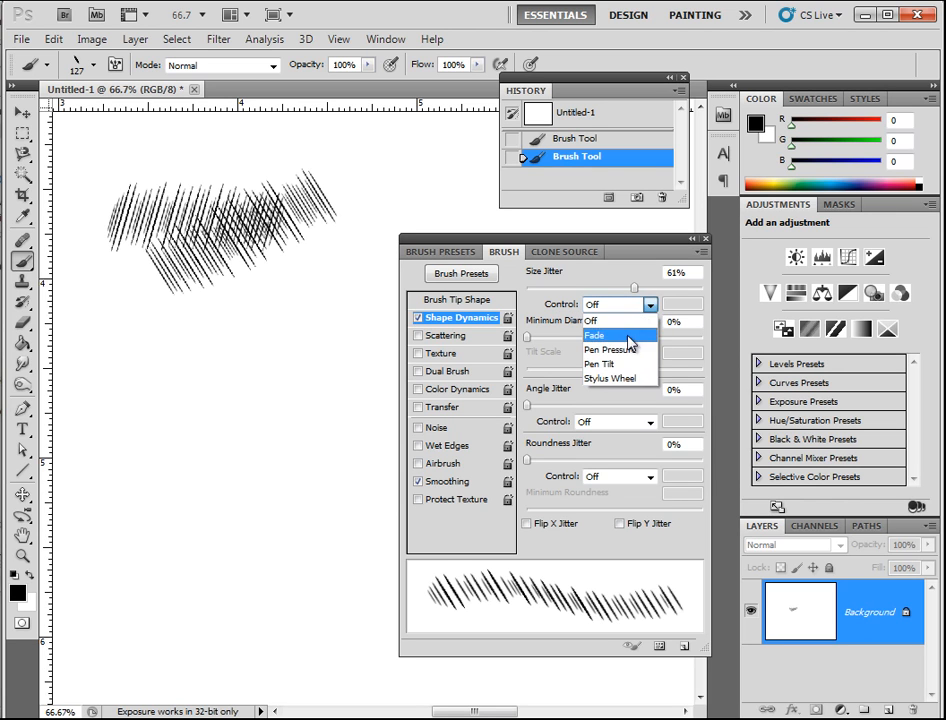
pyautogui.click(629, 338)
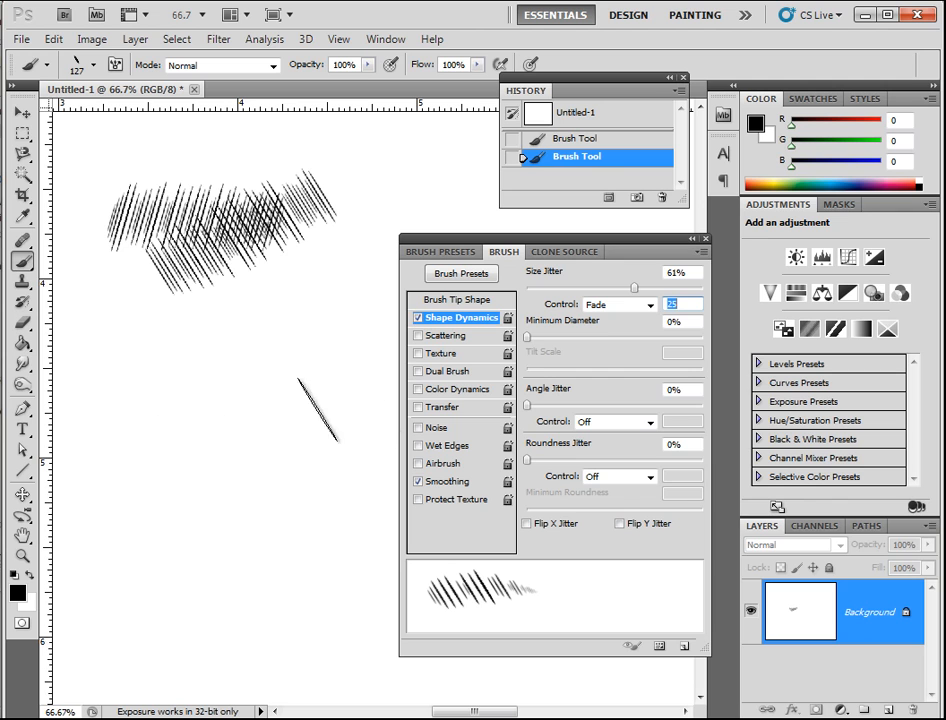
pyautogui.click(650, 305)
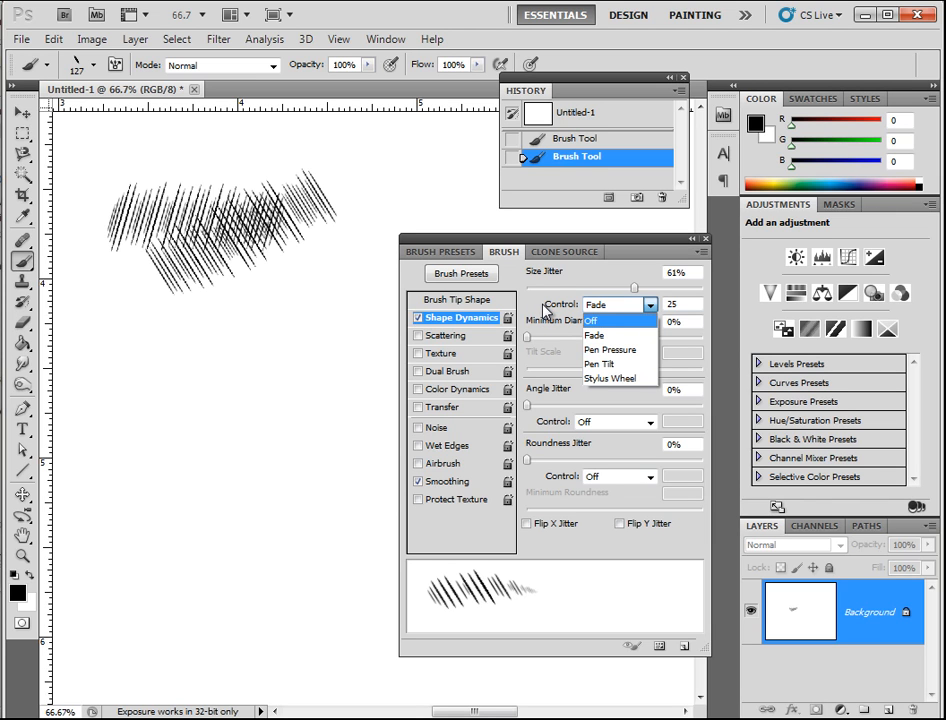
pyautogui.click(600, 336)
# Set the size jitter control to Pen Pressure.
pyautogui.click(650, 306)
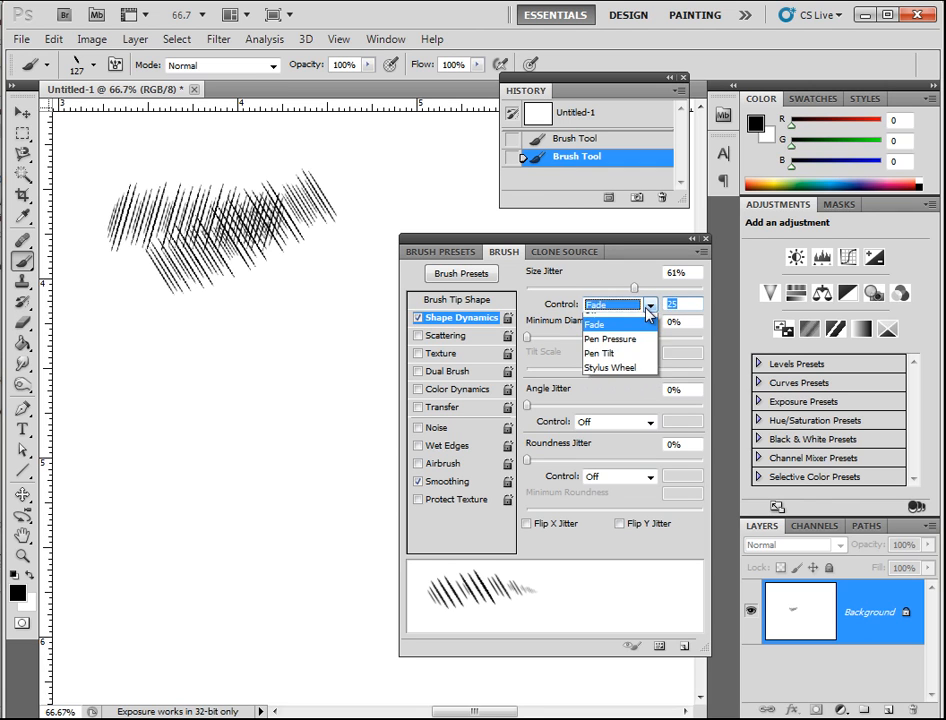
pyautogui.click(585, 339)
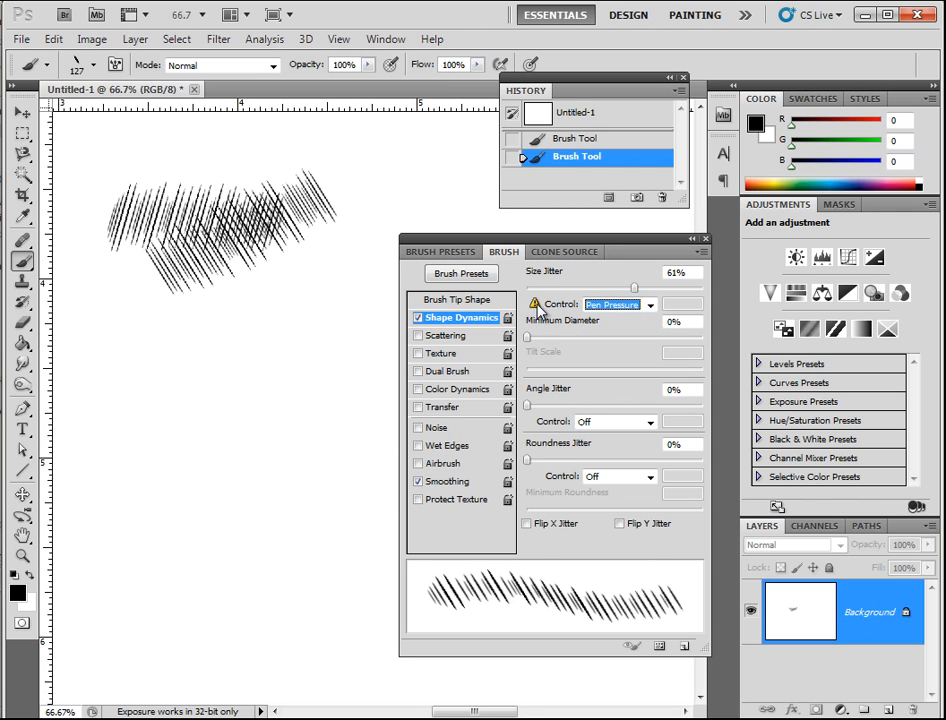
# Set the size jitter control to Fade with 25 steps and paint two short fading strokes below the hatching.
pyautogui.click(650, 306)
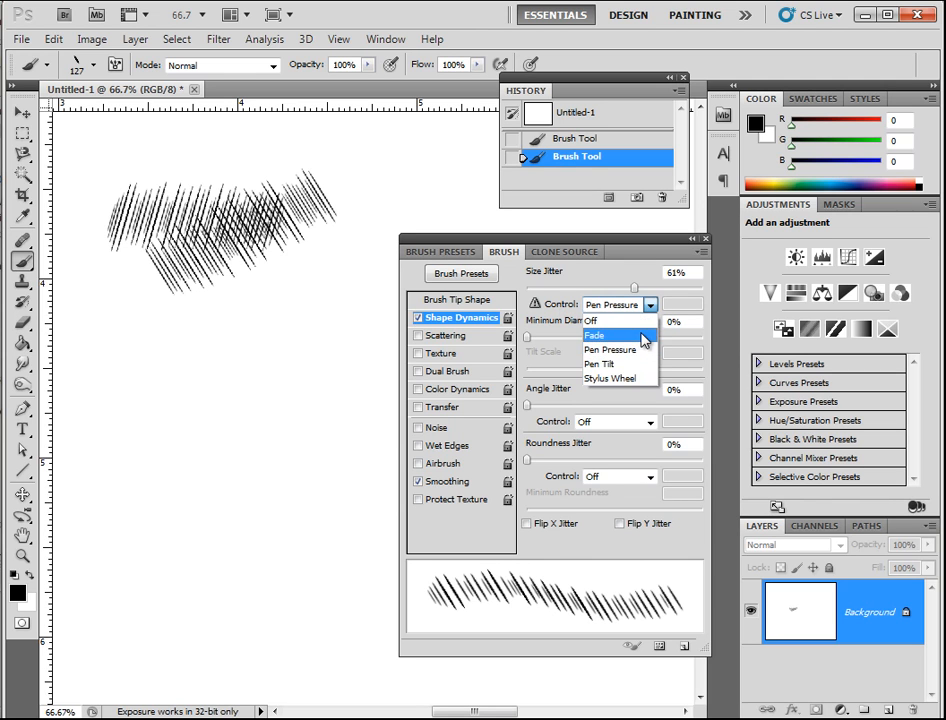
pyautogui.click(646, 335)
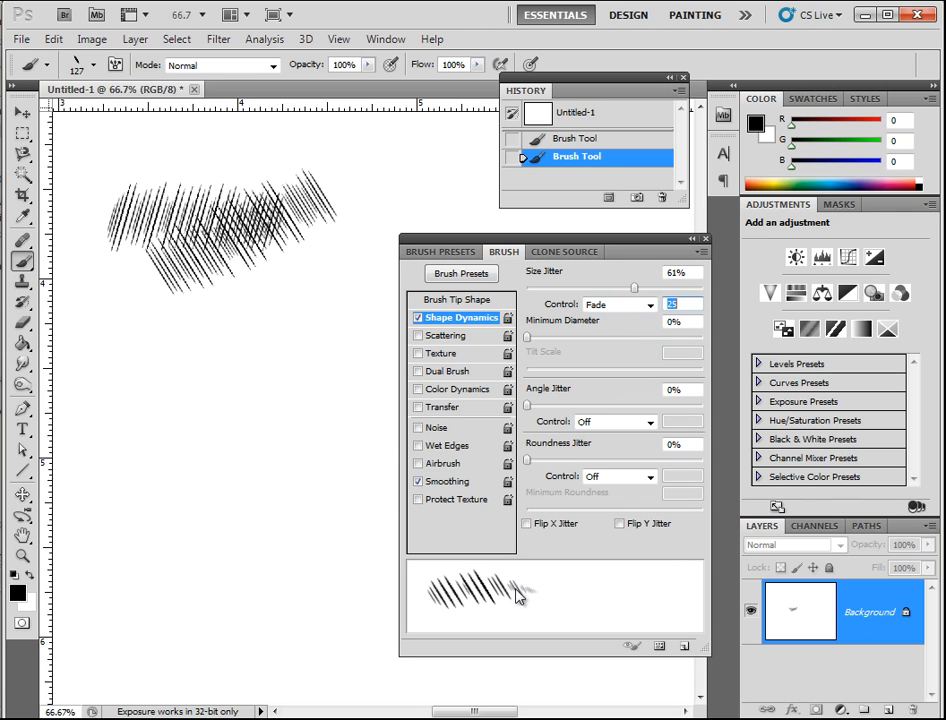
pyautogui.moveTo(240, 362); pyautogui.dragTo(278, 422)
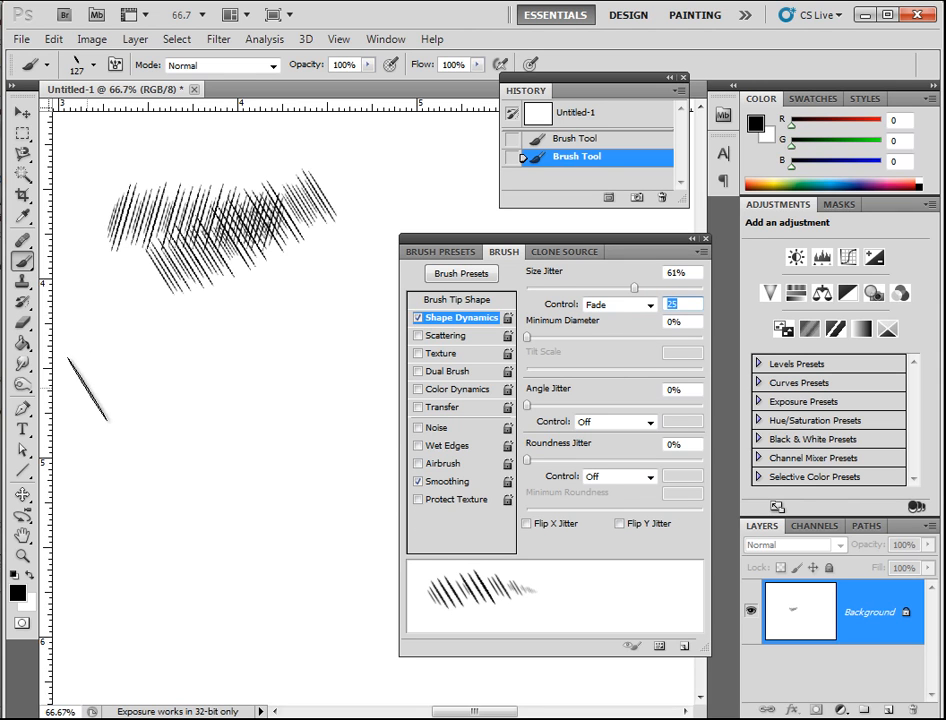
pyautogui.moveTo(88, 380); pyautogui.dragTo(152, 396)
pyautogui.moveTo(259, 392); pyautogui.dragTo(282, 391)
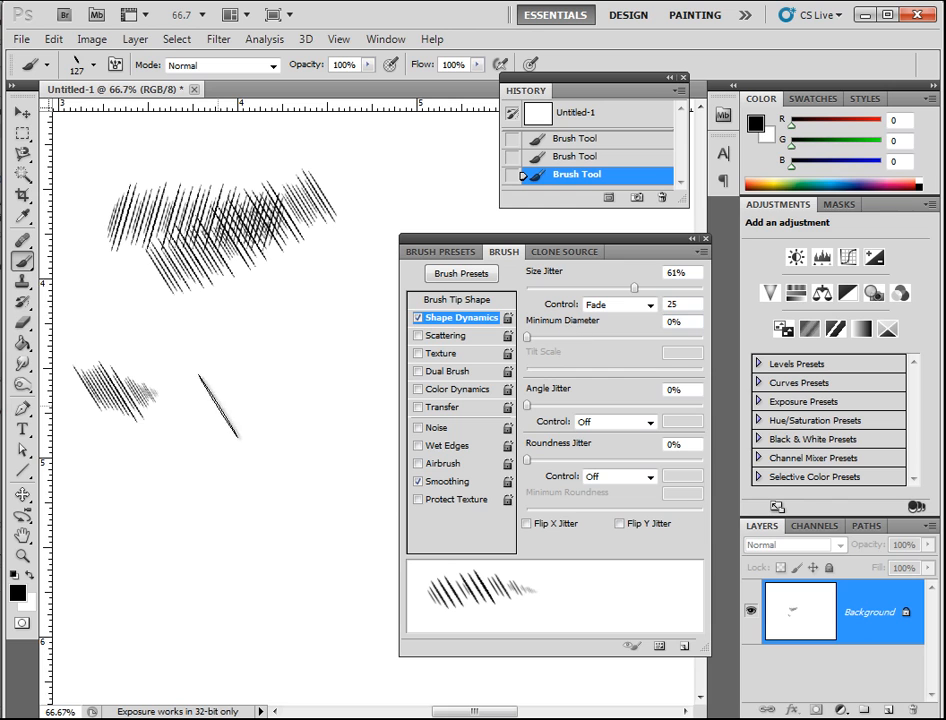
pyautogui.doubleClick(667, 303)
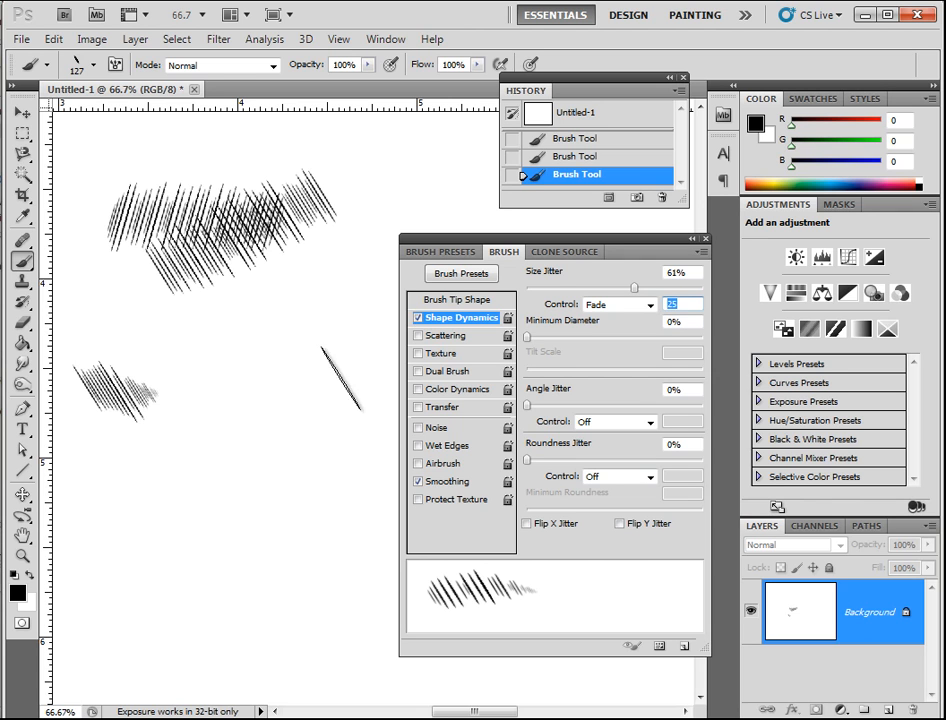
pyautogui.moveTo(95, 500); pyautogui.dragTo(140, 502)
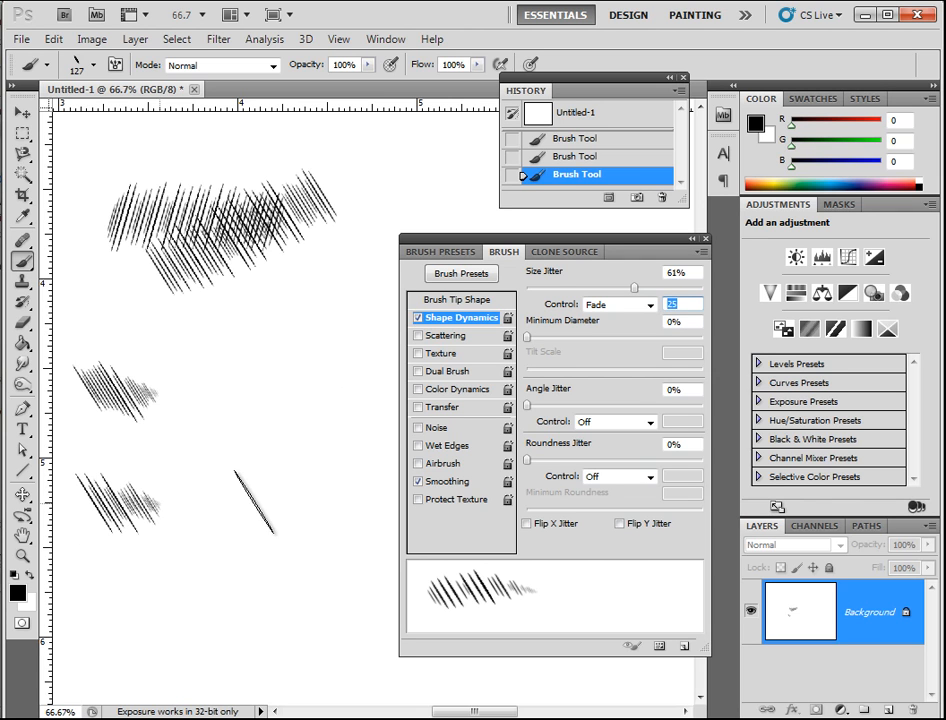
# Set the size jitter fade to 400 steps and paint a long horizontal stroke across the lower canvas.
pyautogui.doubleClick(672, 303)
pyautogui.write('400')
pyautogui.moveTo(87, 595); pyautogui.dragTo(385, 600)
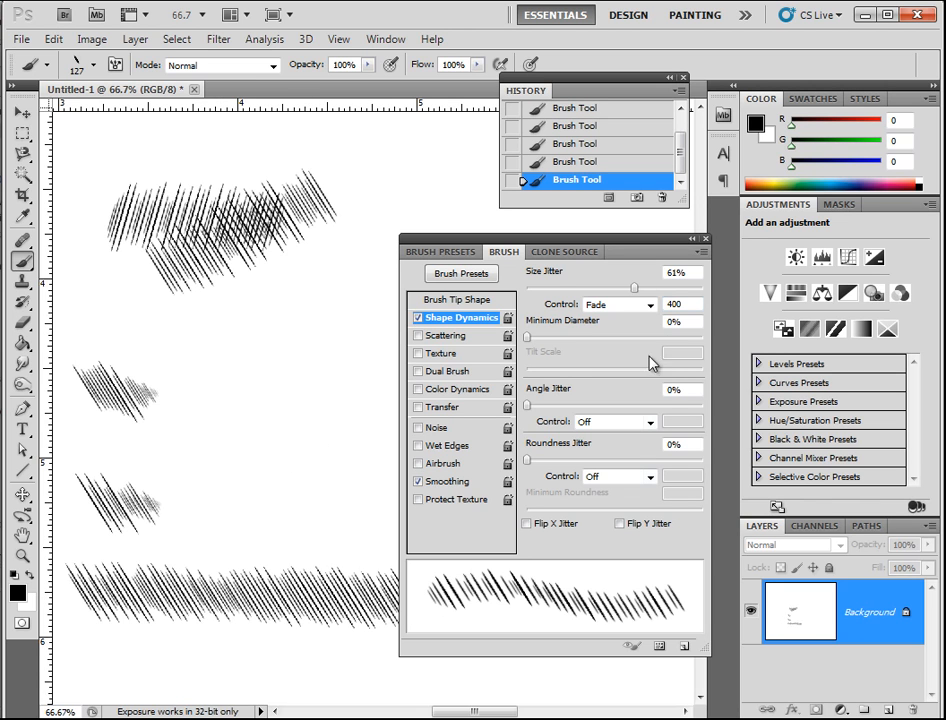
# Set the size jitter fade to 100 steps and paint a long stroke just below the crossed hatching.
pyautogui.click(687, 306)
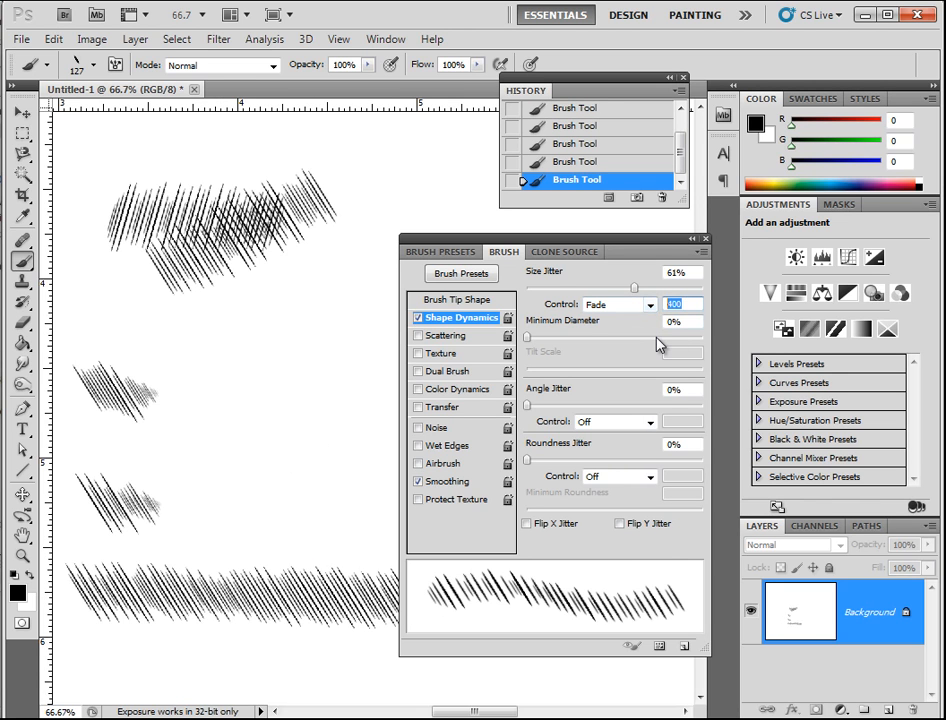
pyautogui.write('100')
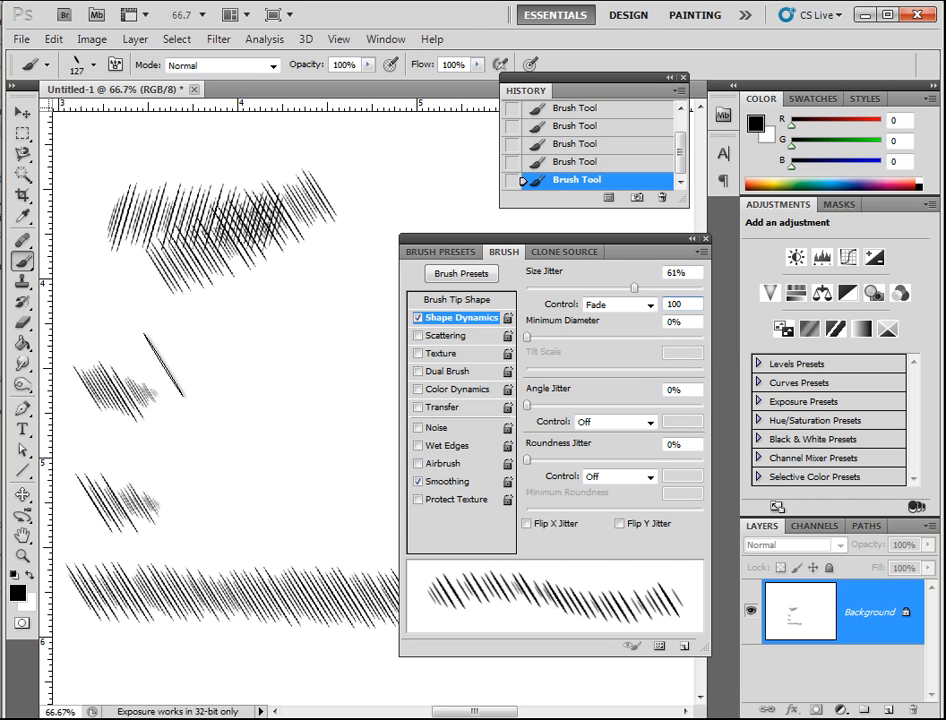
pyautogui.moveTo(95, 329); pyautogui.dragTo(410, 348)
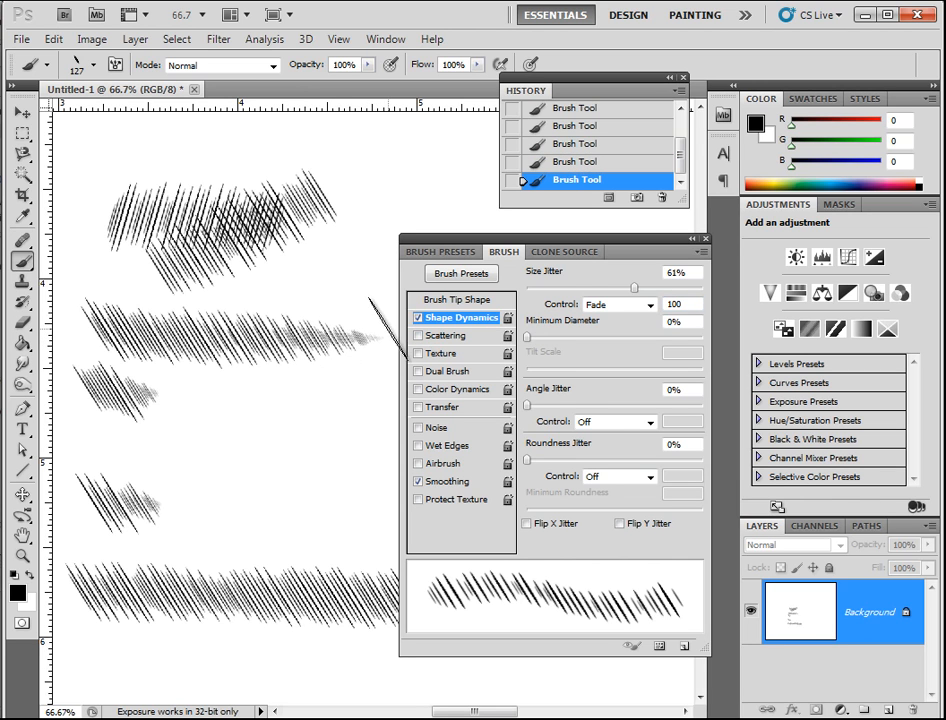
# Raise the size jitter to 92% and paint a short stroke in the middle of the canvas.
pyautogui.moveTo(636, 290); pyautogui.dragTo(689, 289)
pyautogui.moveTo(178, 424); pyautogui.dragTo(228, 462)
pyautogui.moveTo(256, 424); pyautogui.dragTo(292, 484)
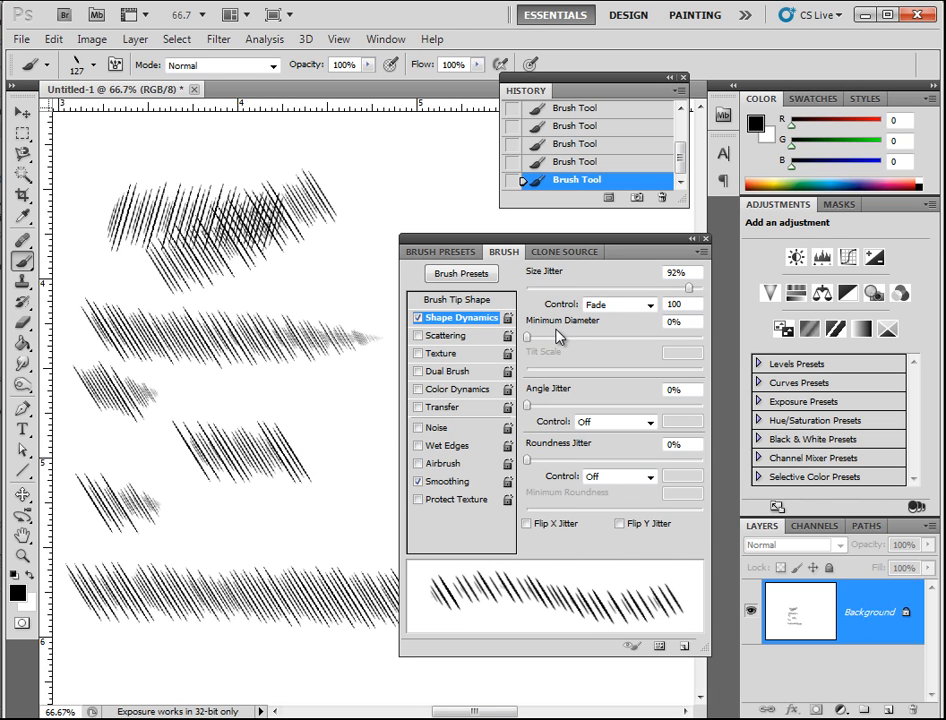
# Set the angle jitter to 41% and paint two horizontal strokes after reverting the canvas to its blank history state.
pyautogui.moveTo(529, 406); pyautogui.dragTo(601, 412)
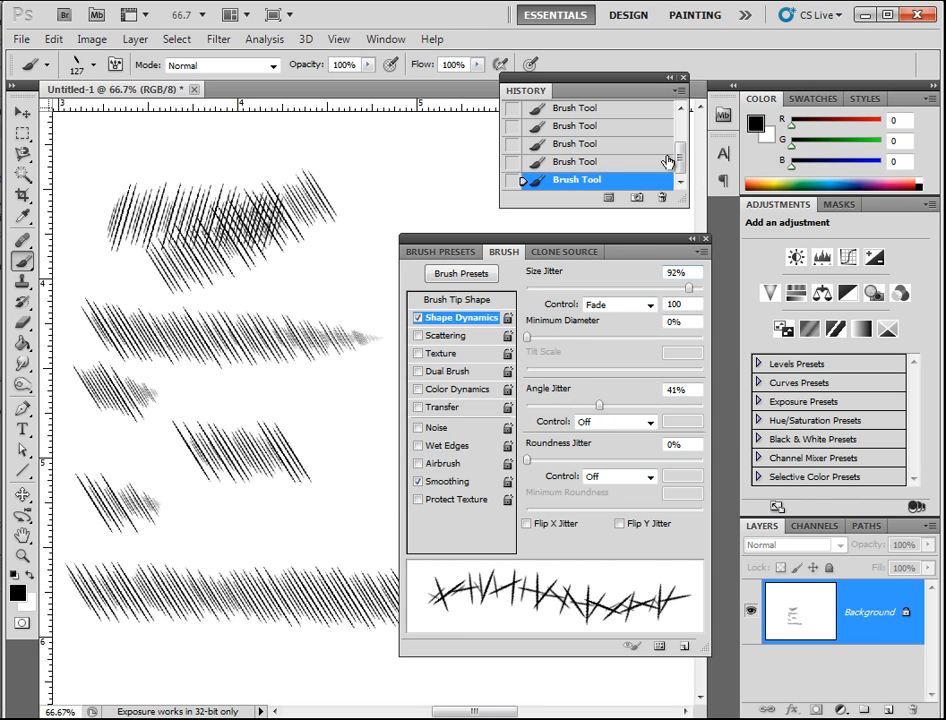
pyautogui.scroll(10, 667, 165)
pyautogui.click(522, 117)
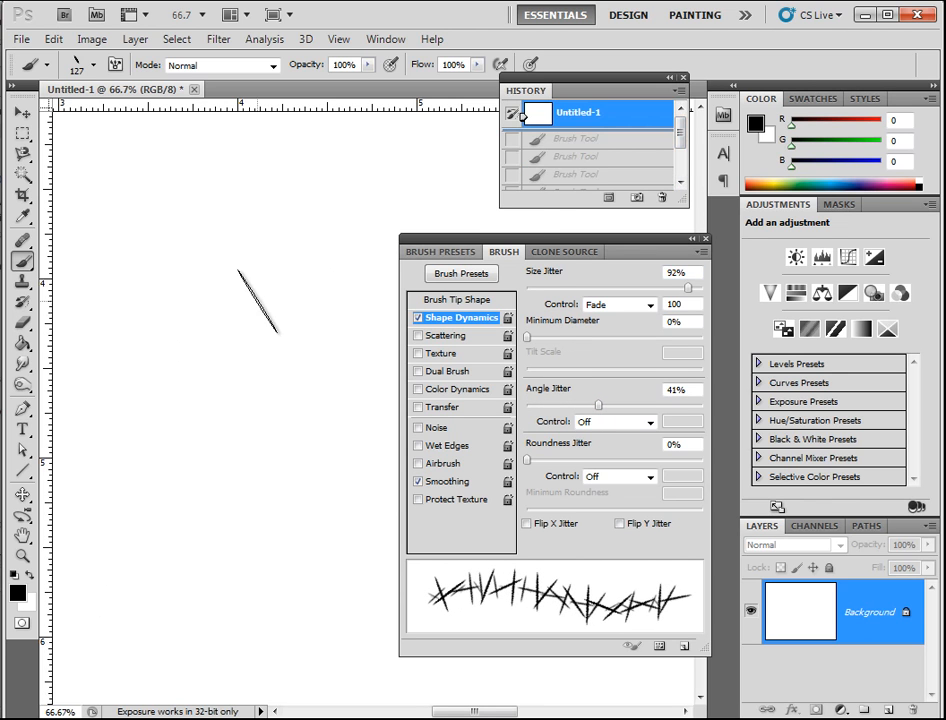
pyautogui.moveTo(72, 245)
pyautogui.mouseDown()
pyautogui.moveTo(160, 262)
pyautogui.moveTo(262, 255)
pyautogui.moveTo(317, 232)
pyautogui.moveTo(328, 198)
pyautogui.moveTo(274, 170)
pyautogui.moveTo(244, 170)
pyautogui.mouseUp()
pyautogui.moveTo(114, 350); pyautogui.dragTo(318, 352)
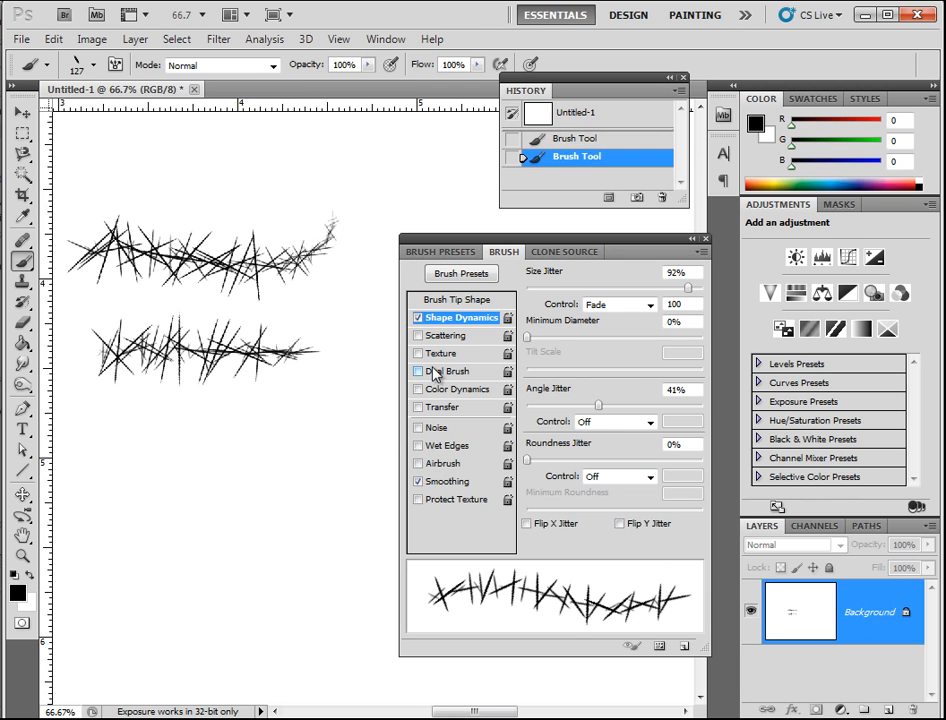
# Apply 67% roundness jitter, painting a thick black stroke below the others and overpainting it in red fb0404.
pyautogui.moveTo(530, 461)
pyautogui.mouseDown()
pyautogui.moveTo(689, 463)
pyautogui.moveTo(644, 460)
pyautogui.mouseUp()
pyautogui.moveTo(116, 488); pyautogui.dragTo(320, 468)
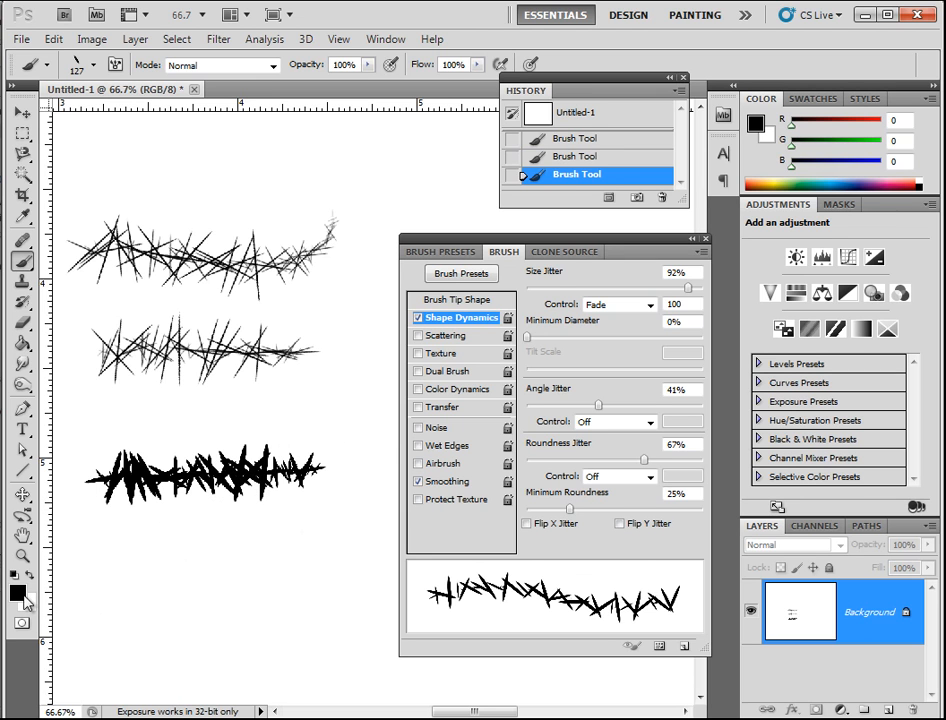
pyautogui.click(17, 595)
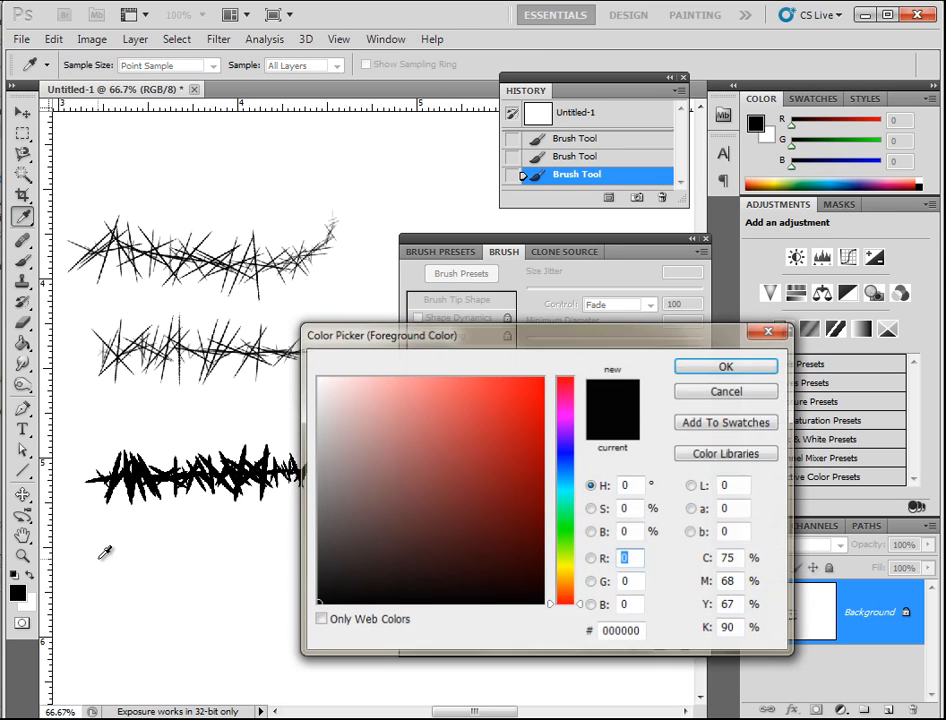
pyautogui.click(540, 382)
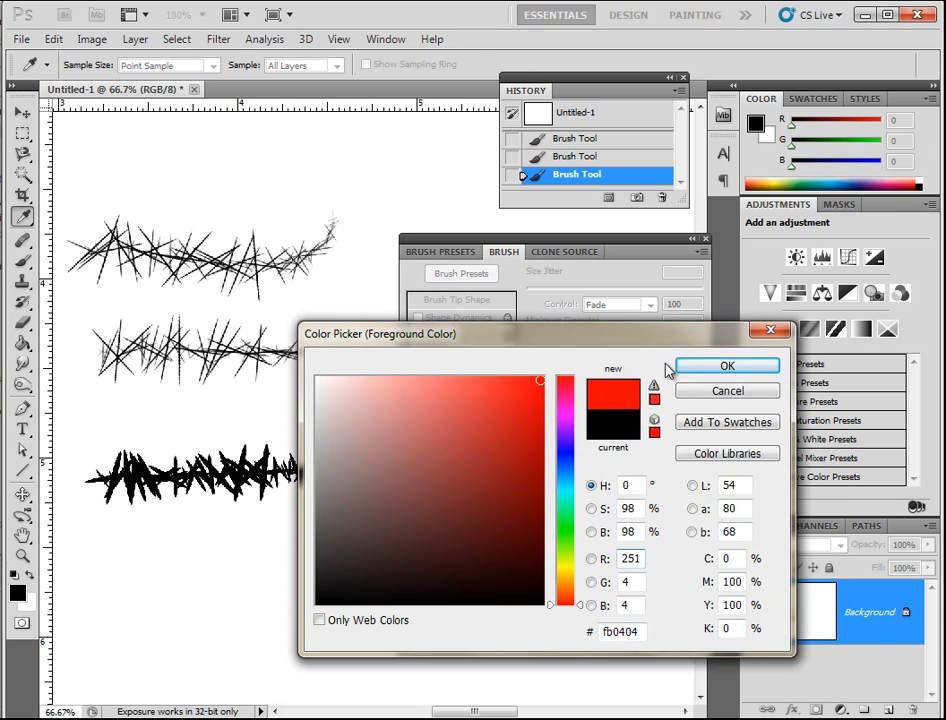
pyautogui.click(697, 365)
pyautogui.moveTo(148, 475)
pyautogui.mouseDown()
pyautogui.moveTo(200, 470)
pyautogui.moveTo(310, 410)
pyautogui.moveTo(282, 462)
pyautogui.mouseUp()
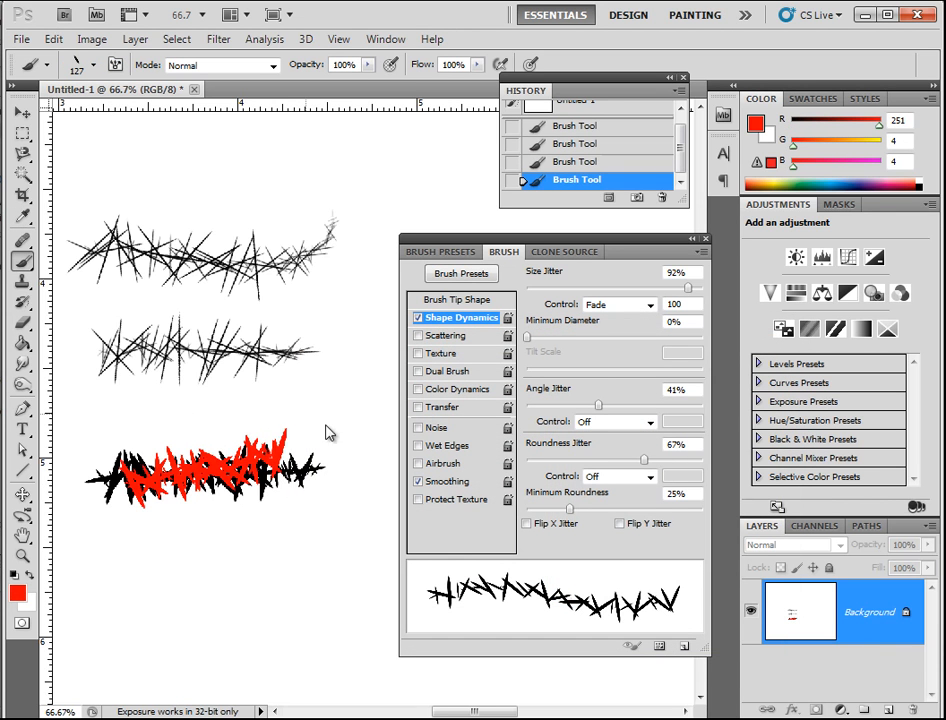
# Lower the minimum roundness to 1%, paint a red stroke over the middle one, and restore the default black foreground.
pyautogui.moveTo(570, 513); pyautogui.dragTo(523, 511)
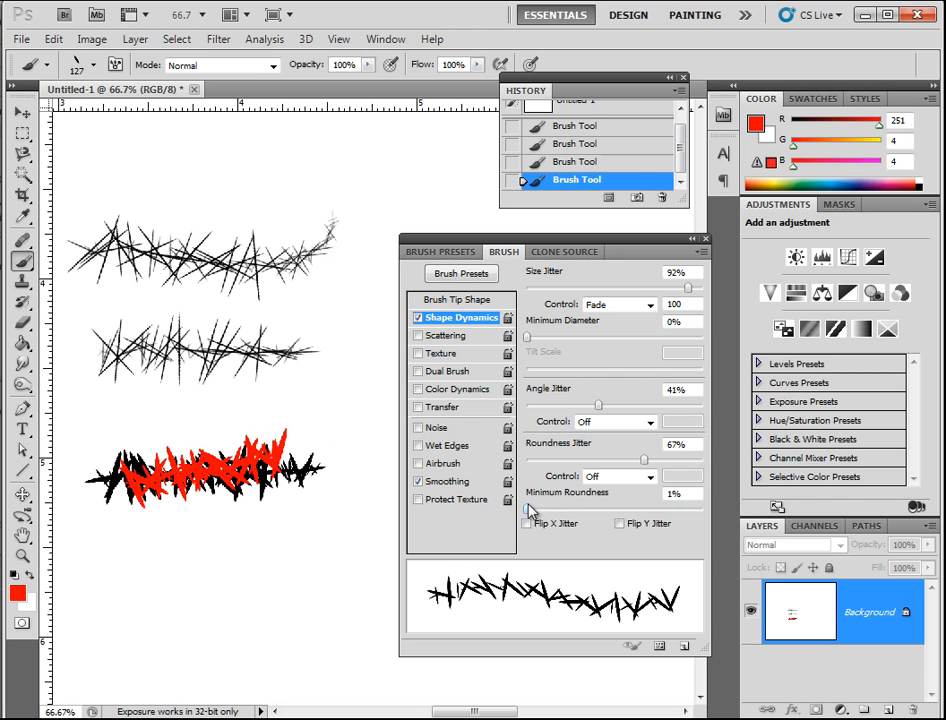
pyautogui.moveTo(100, 352); pyautogui.dragTo(318, 352)
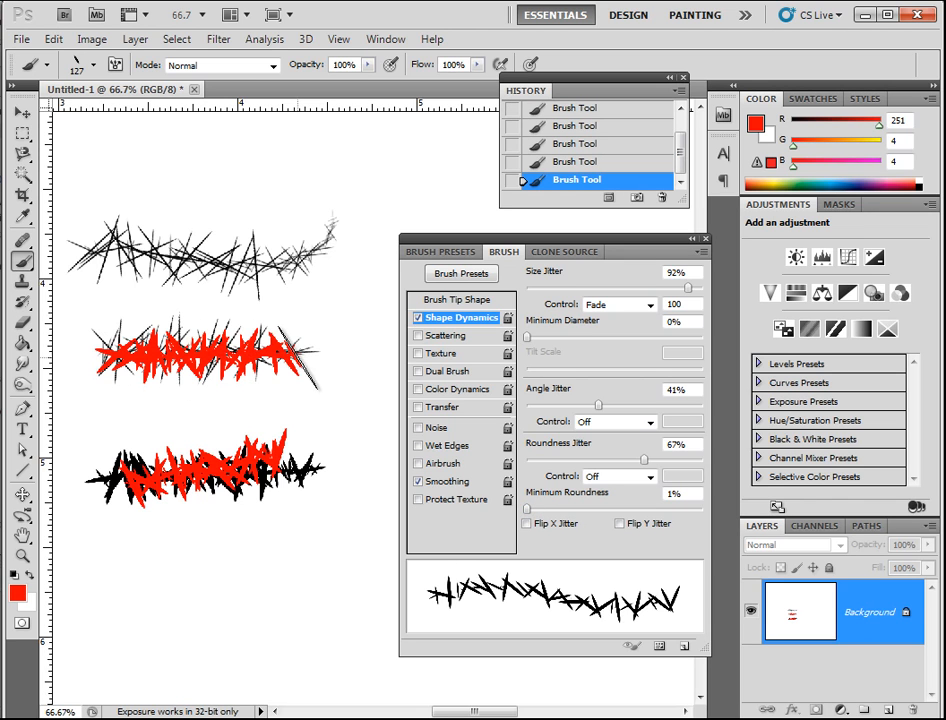
pyautogui.press('d')
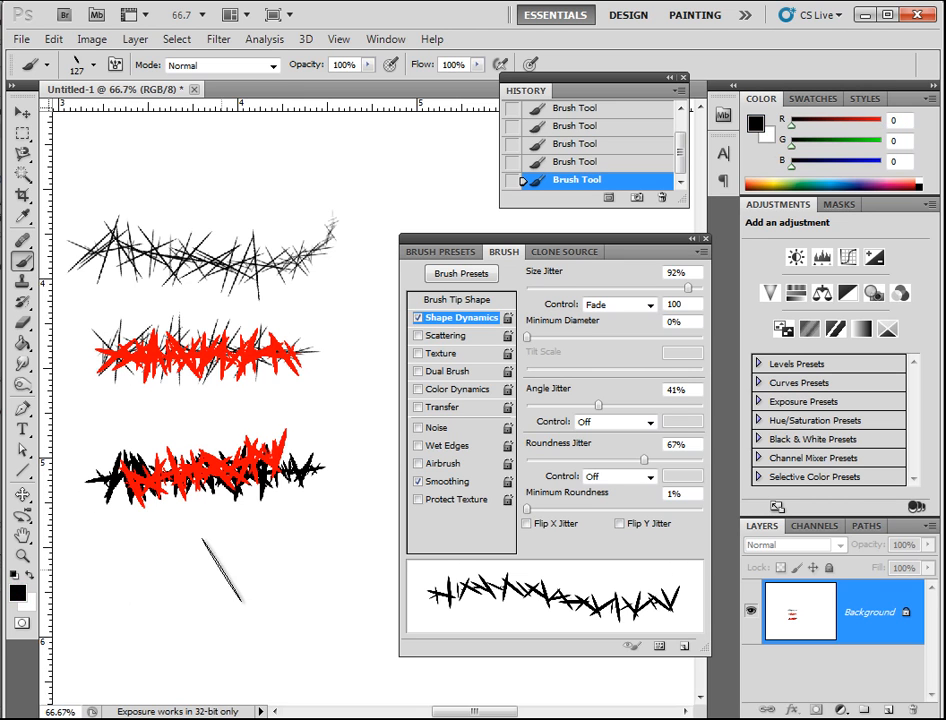
# Replace Shape Dynamics with Scattering at 301% on both axes and paint a test stroke at the canvas bottom.
pyautogui.click(418, 318)
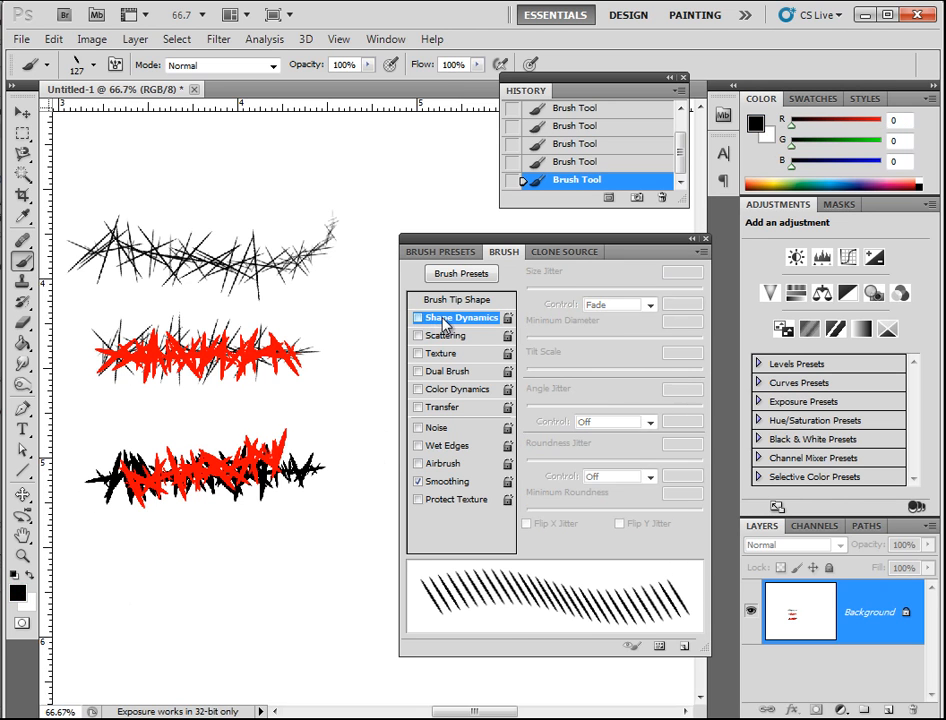
pyautogui.click(454, 340)
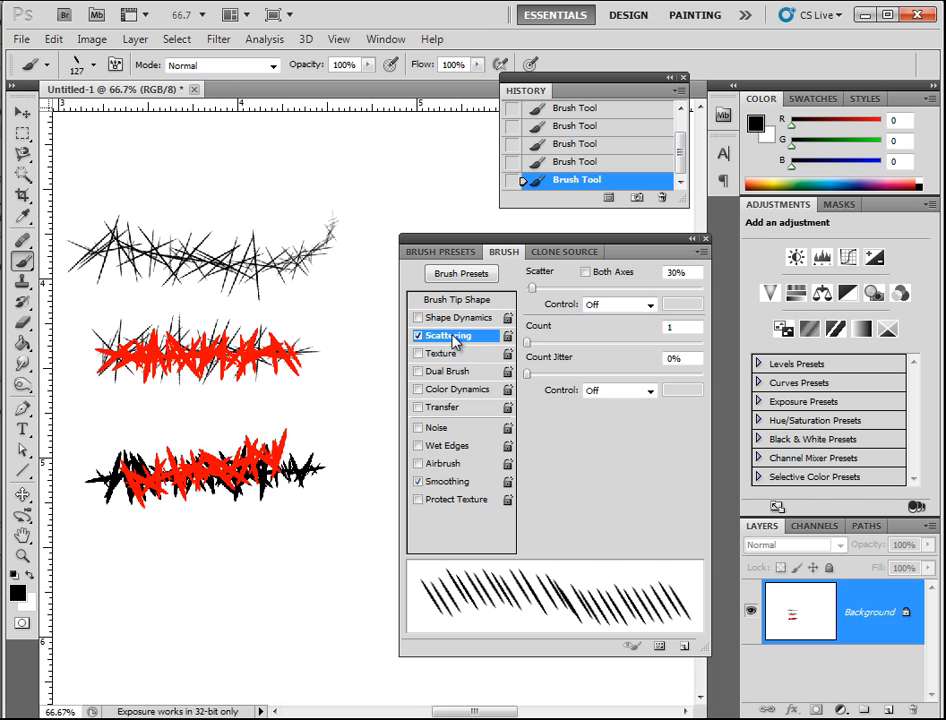
pyautogui.moveTo(531, 289); pyautogui.dragTo(580, 290)
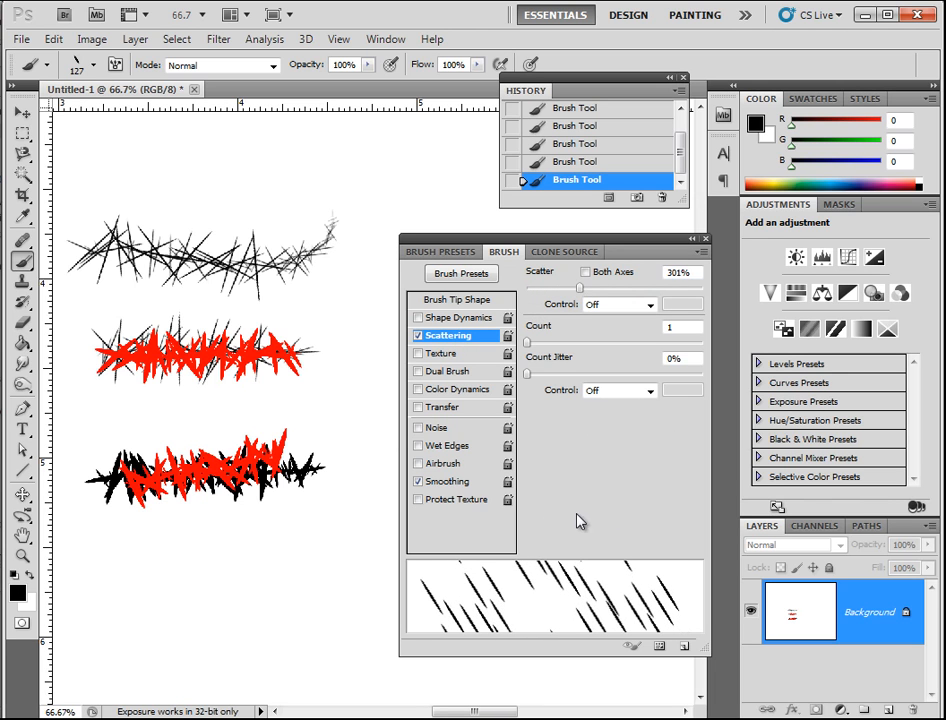
pyautogui.click(588, 280)
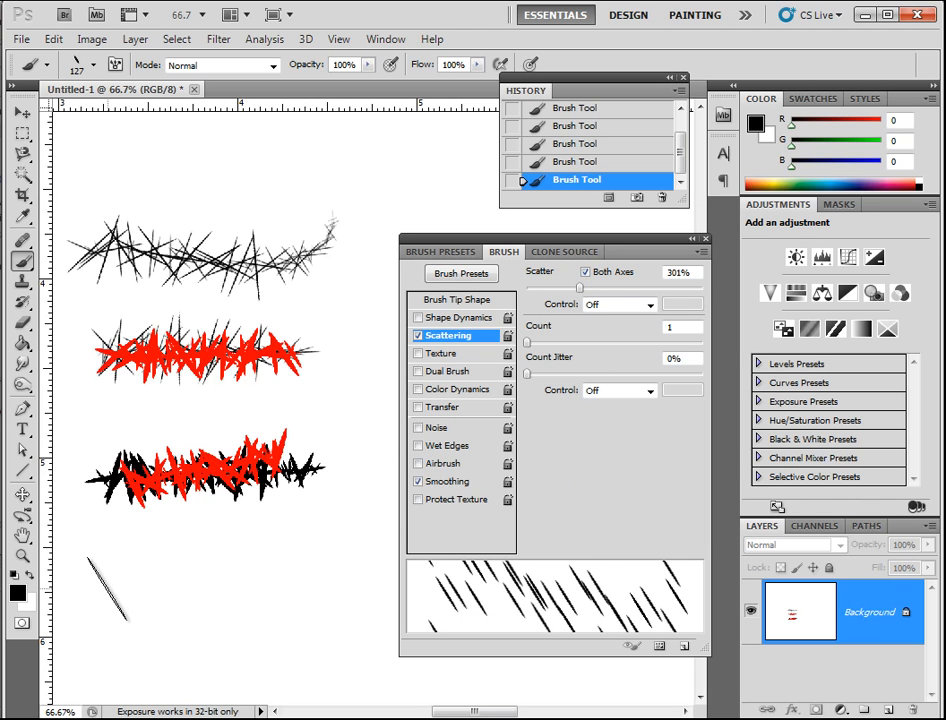
pyautogui.moveTo(118, 590); pyautogui.dragTo(282, 608)
# Reduce the scatter to 97% and paint a test stroke on the canvas reverted to its blank history state.
pyautogui.moveTo(581, 290); pyautogui.dragTo(543, 288)
pyautogui.moveTo(678, 148); pyautogui.dragTo(683, 122)
pyautogui.click(623, 117)
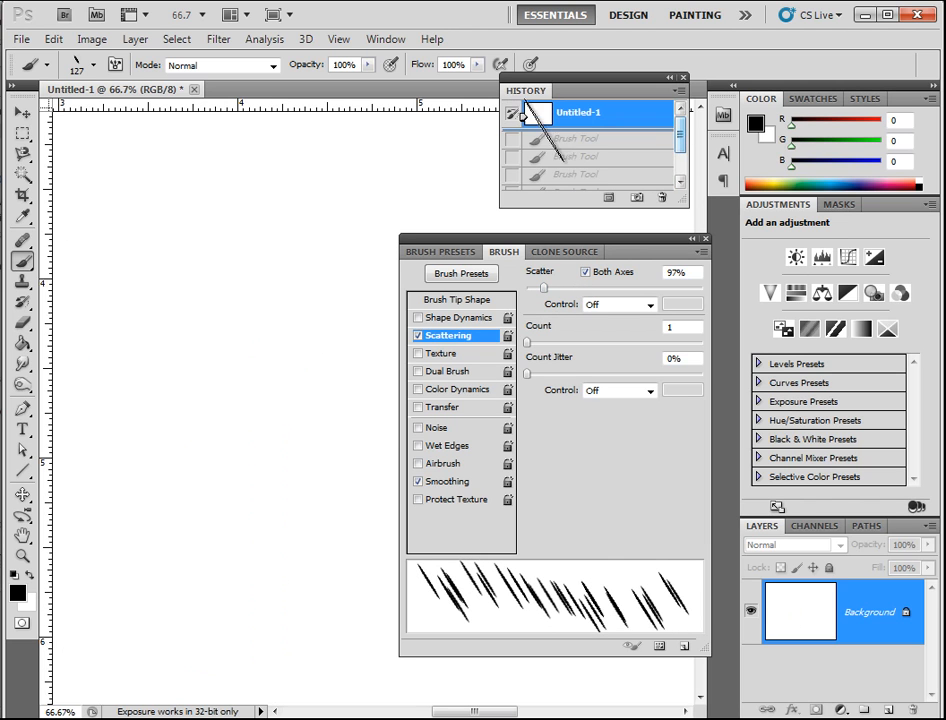
pyautogui.moveTo(112, 258)
pyautogui.mouseDown()
pyautogui.moveTo(152, 261)
pyautogui.moveTo(180, 245)
pyautogui.moveTo(206, 271)
pyautogui.moveTo(280, 290)
pyautogui.mouseUp()
# Set the scatter count to 2 and count jitter to 67%, painting test strokes with its control off and on Fade.
pyautogui.moveTo(532, 346)
pyautogui.mouseDown()
pyautogui.moveTo(678, 356)
pyautogui.moveTo(540, 350)
pyautogui.moveTo(605, 375)
pyautogui.moveTo(644, 375)
pyautogui.mouseUp()
pyautogui.moveTo(75, 415)
pyautogui.mouseDown()
pyautogui.moveTo(135, 416)
pyautogui.moveTo(260, 468)
pyautogui.mouseUp()
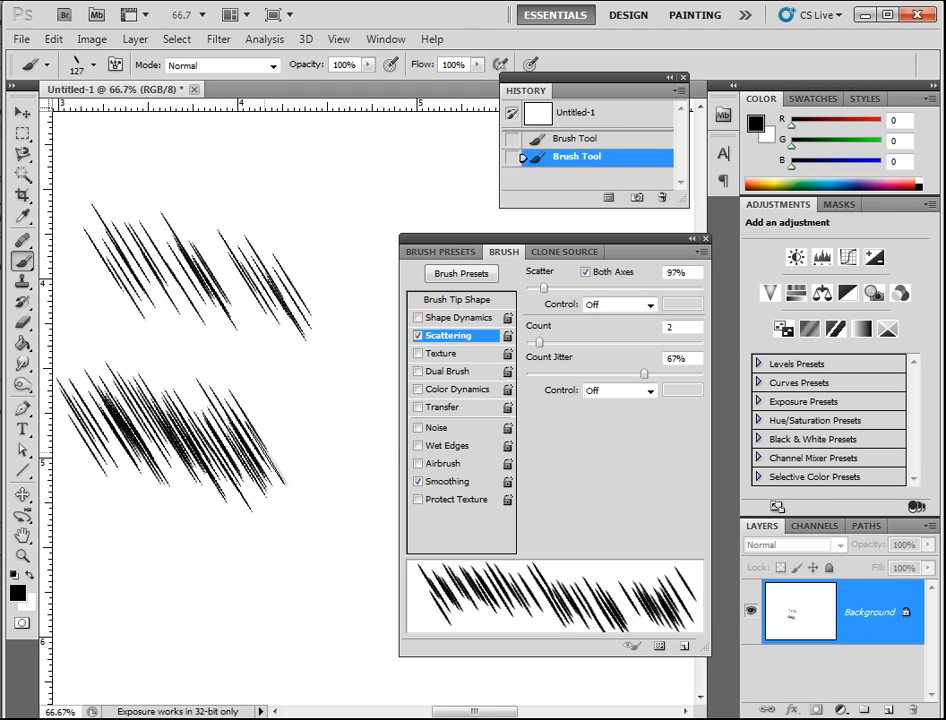
pyautogui.click(650, 391)
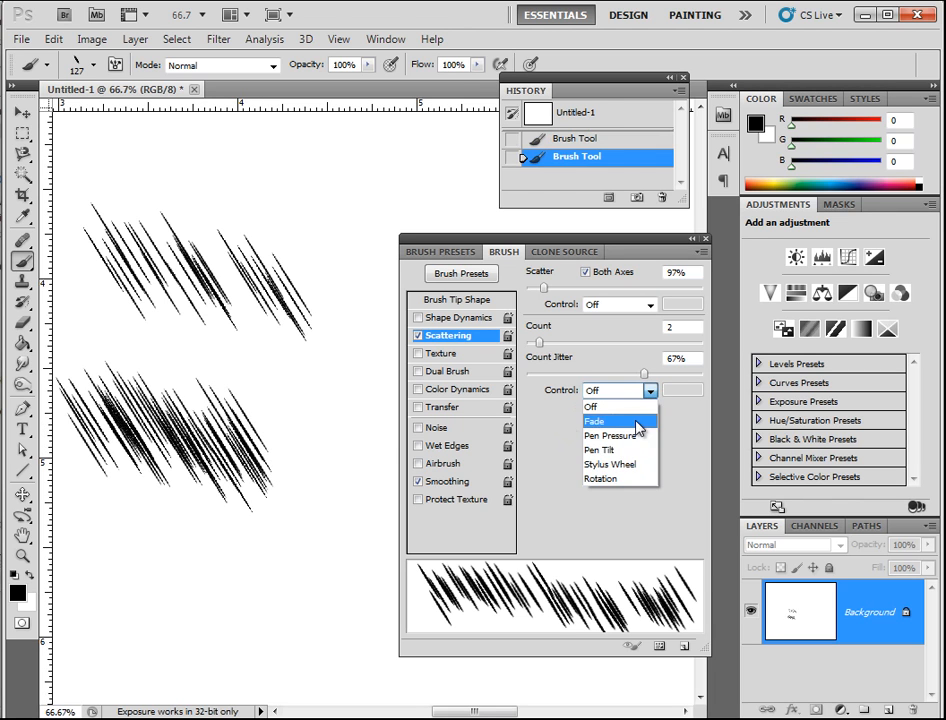
pyautogui.click(640, 422)
pyautogui.moveTo(74, 522); pyautogui.dragTo(110, 580)
pyautogui.moveTo(80, 540)
pyautogui.mouseDown()
pyautogui.moveTo(225, 583)
pyautogui.moveTo(400, 600)
pyautogui.moveTo(470, 597)
pyautogui.mouseUp()
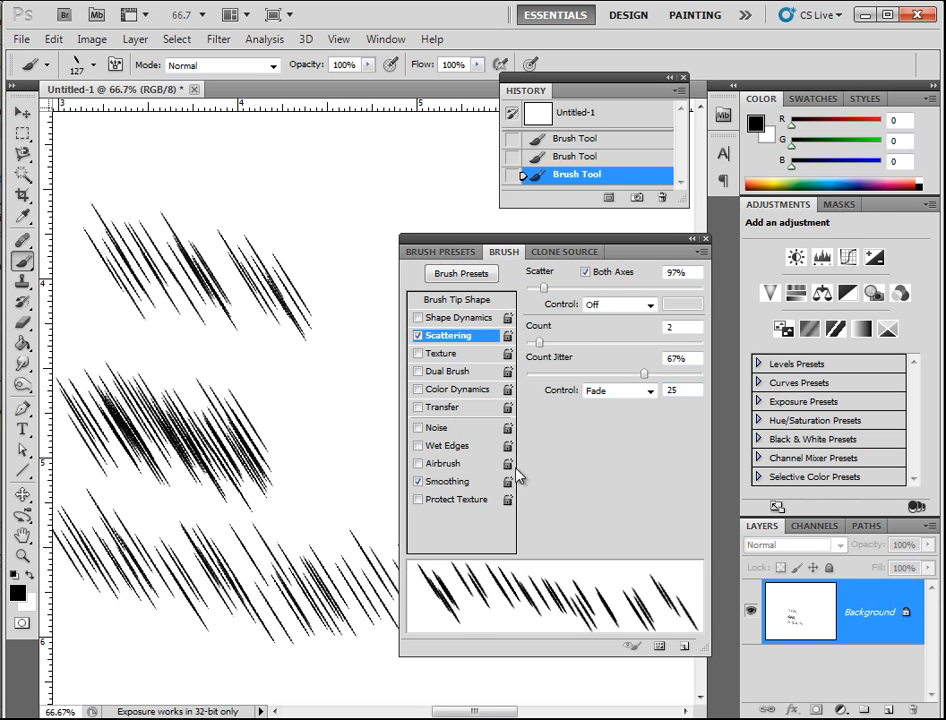
# Switch the brush from Scattering to Texture and revert the canvas to its blank history state.
pyautogui.click(418, 336)
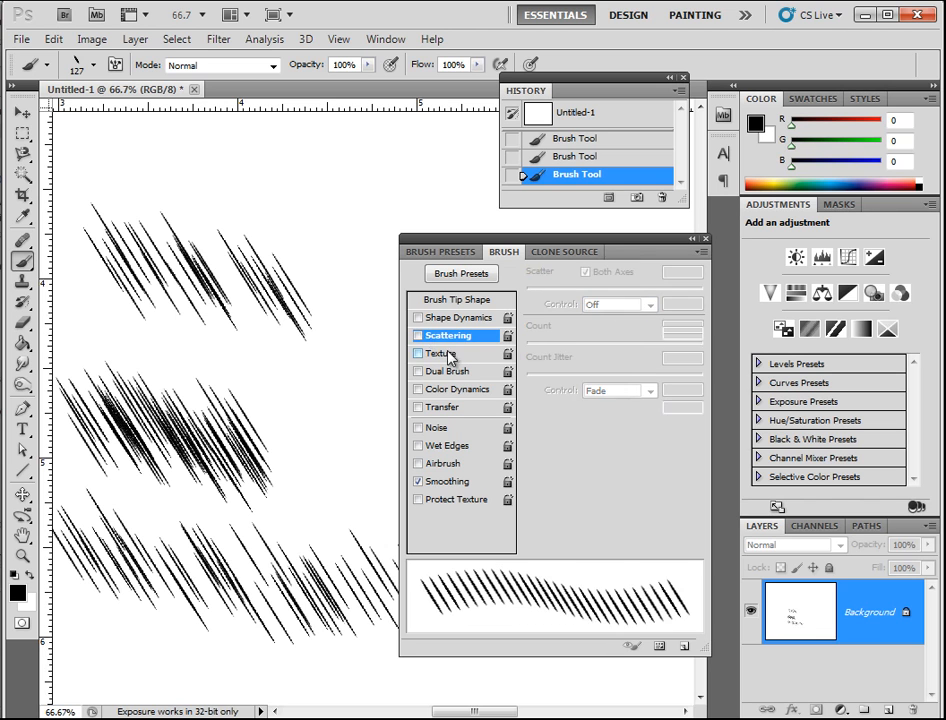
pyautogui.click(460, 354)
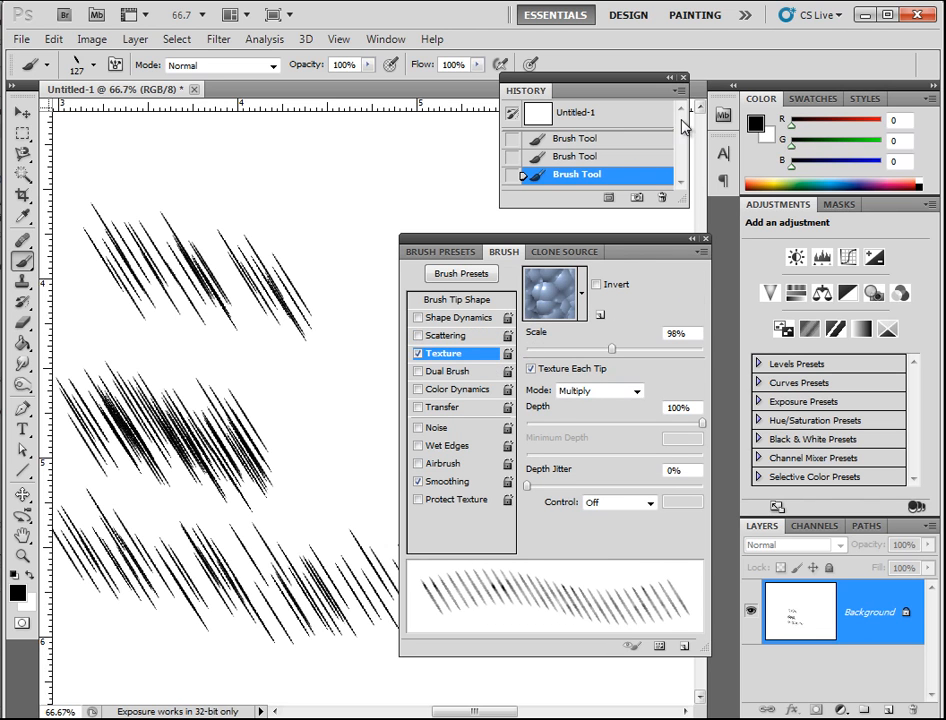
pyautogui.click(598, 116)
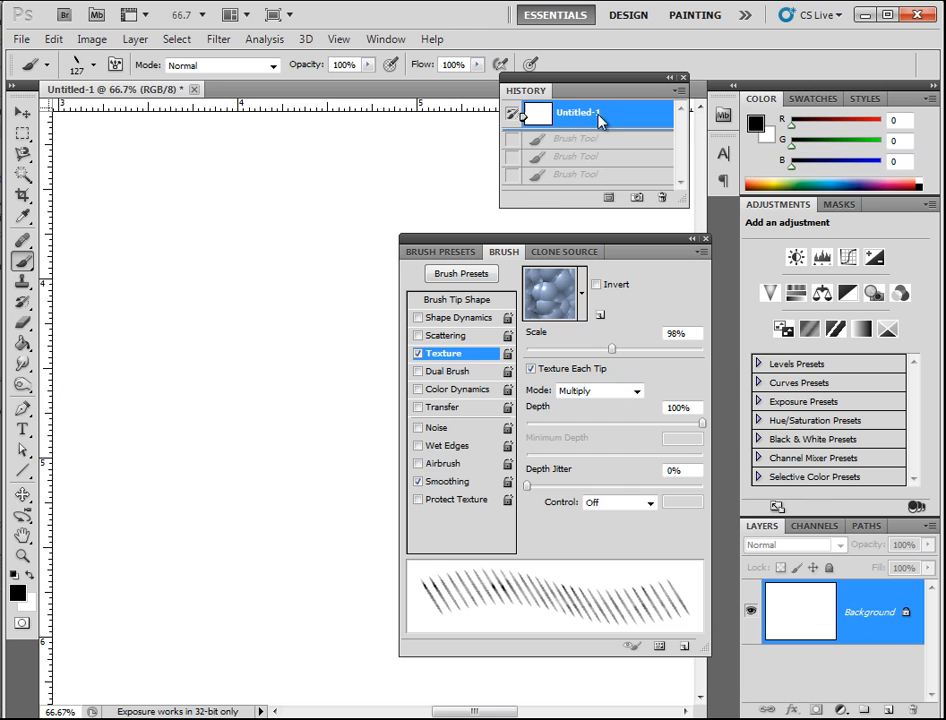
# Make the brush tip fully round at 100% roundness and enlarge it to 173 px.
pyautogui.click(448, 300)
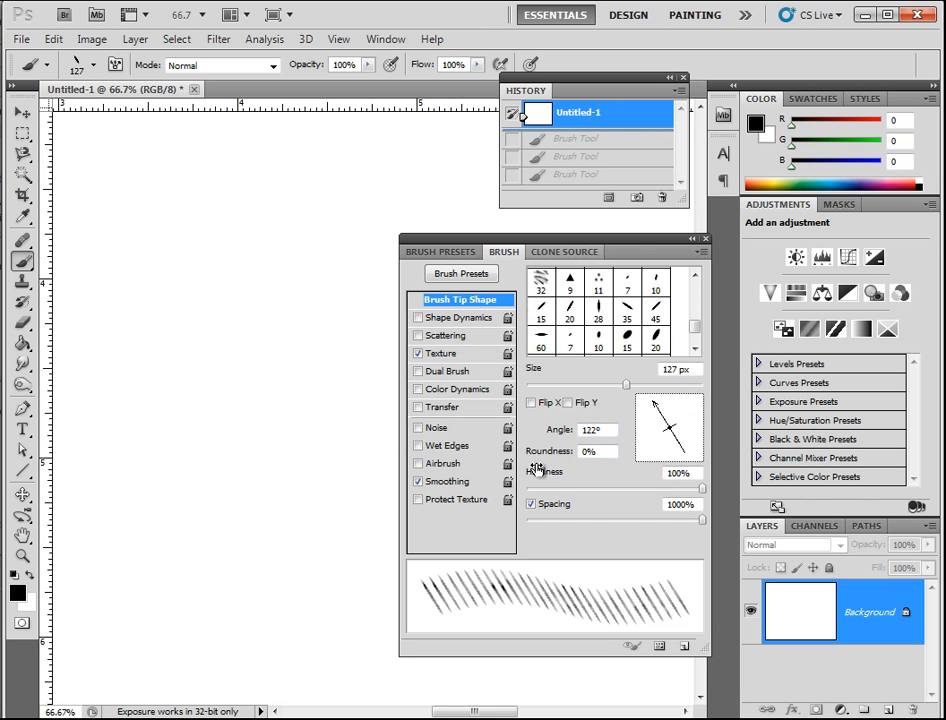
pyautogui.moveTo(547, 456)
pyautogui.mouseDown()
pyautogui.moveTo(622, 403)
pyautogui.moveTo(650, 430)
pyautogui.mouseUp()
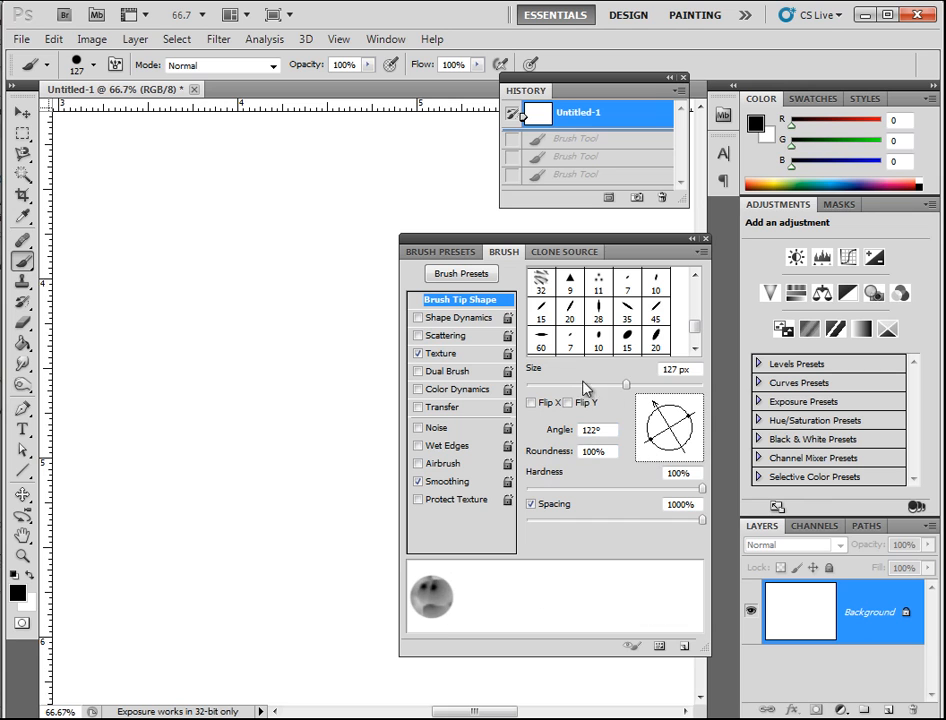
pyautogui.moveTo(629, 389); pyautogui.dragTo(646, 391)
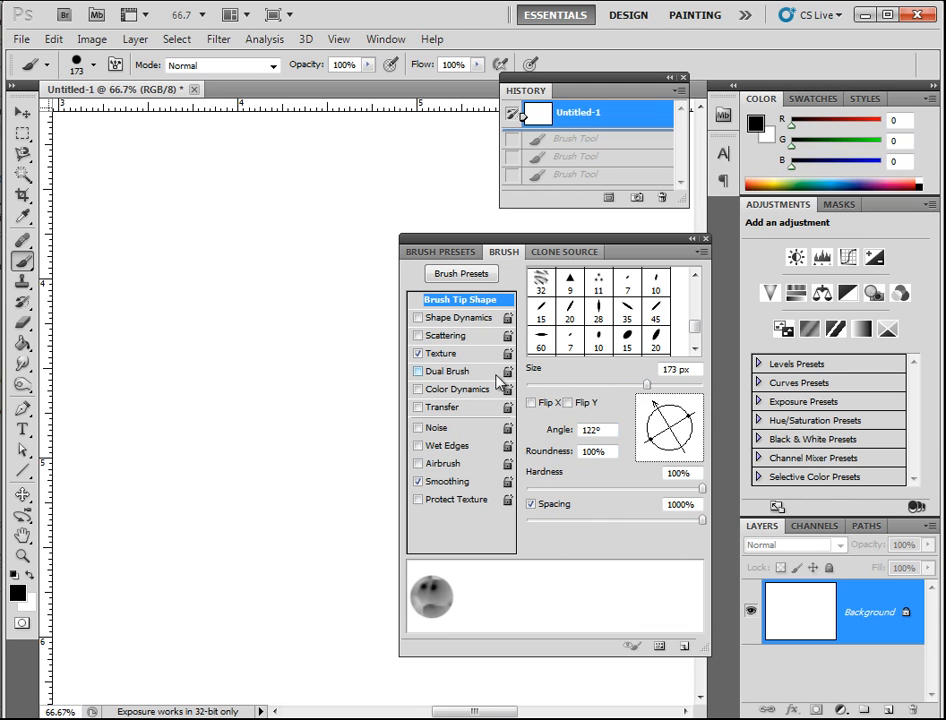
# Show the brush's Texture settings and stamp two textured dabs on the blank canvas in Multiply mode.
pyautogui.click(454, 358)
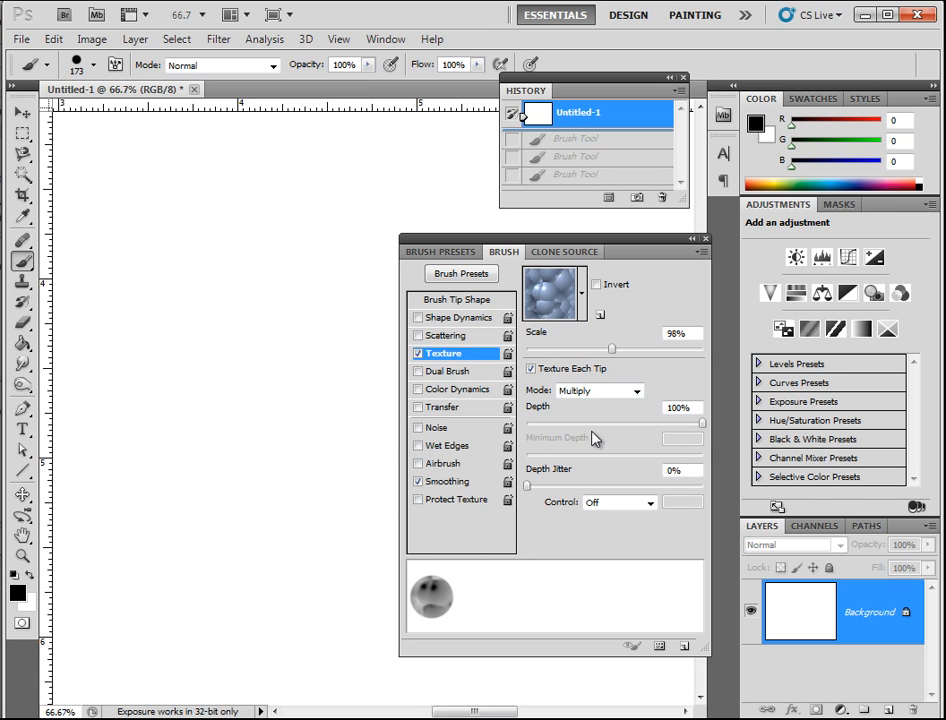
pyautogui.click(220, 288)
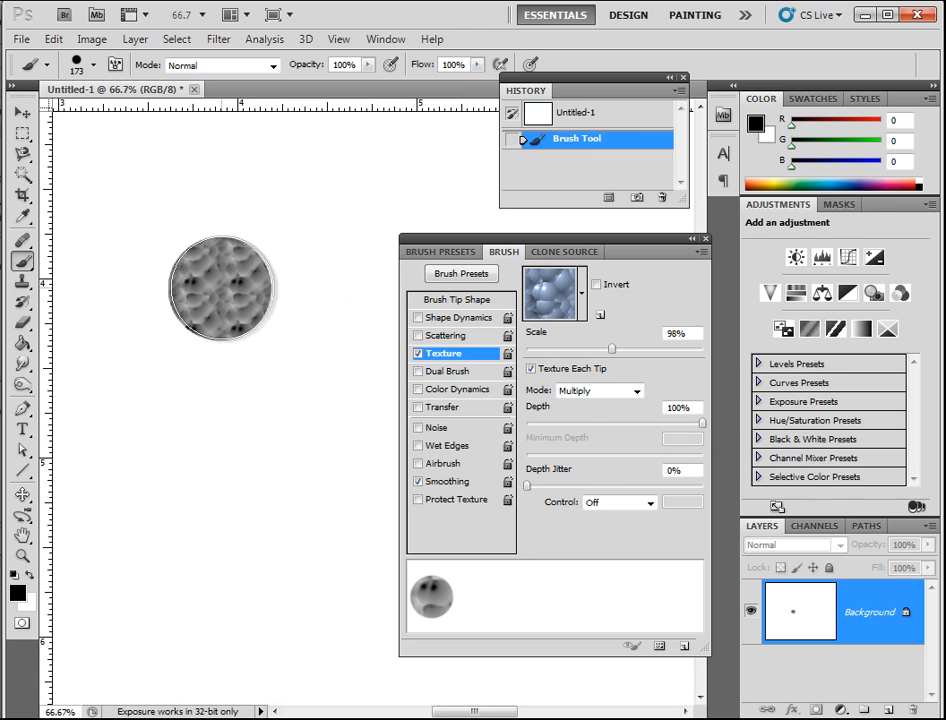
pyautogui.click(205, 391)
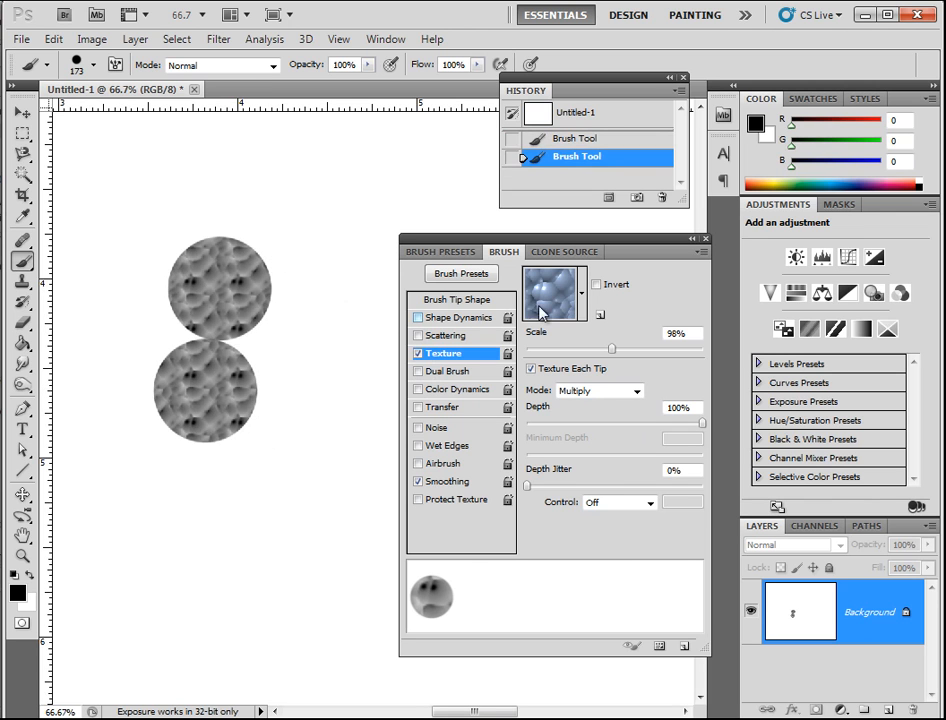
# Change the texture mode to Darken and stamp a dab, and repeat with the mode set to Linear Burn.
pyautogui.click(606, 392)
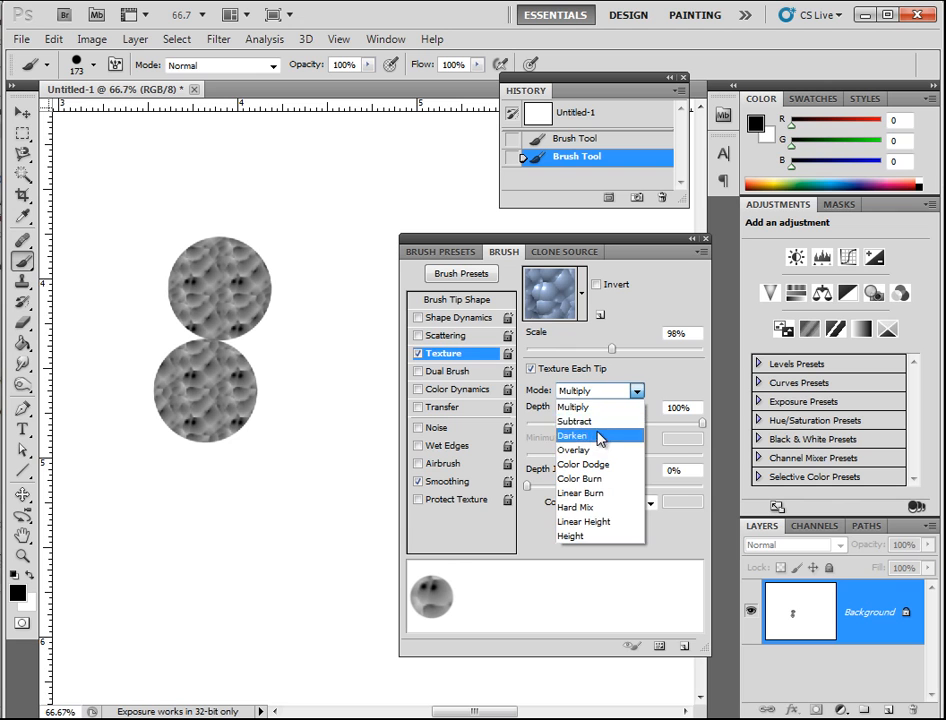
pyautogui.click(598, 436)
pyautogui.click(288, 462)
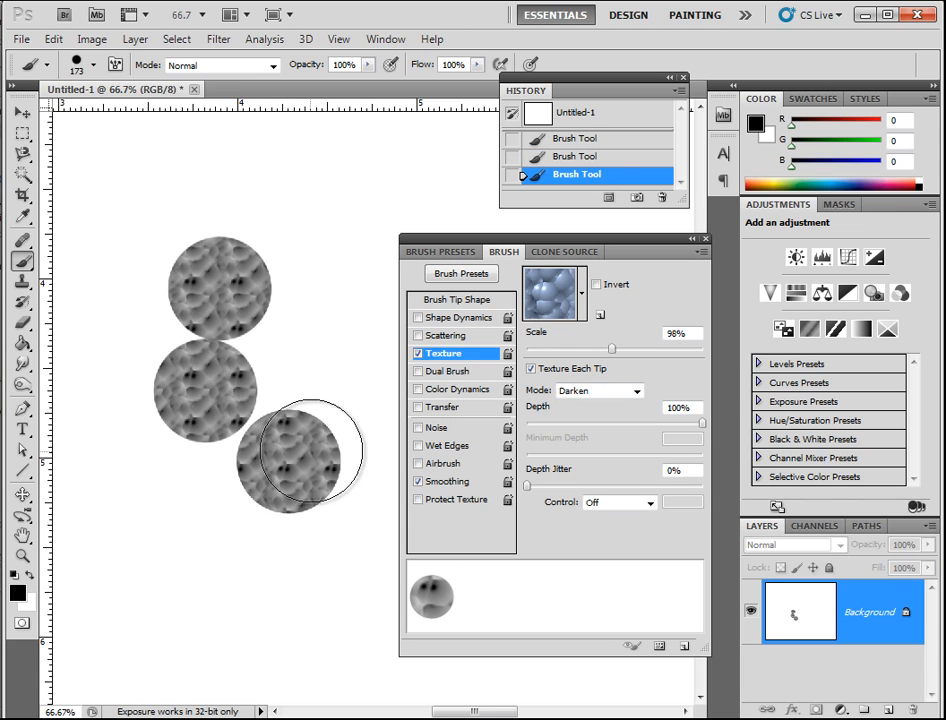
pyautogui.click(610, 393)
pyautogui.click(600, 493)
pyautogui.click(333, 289)
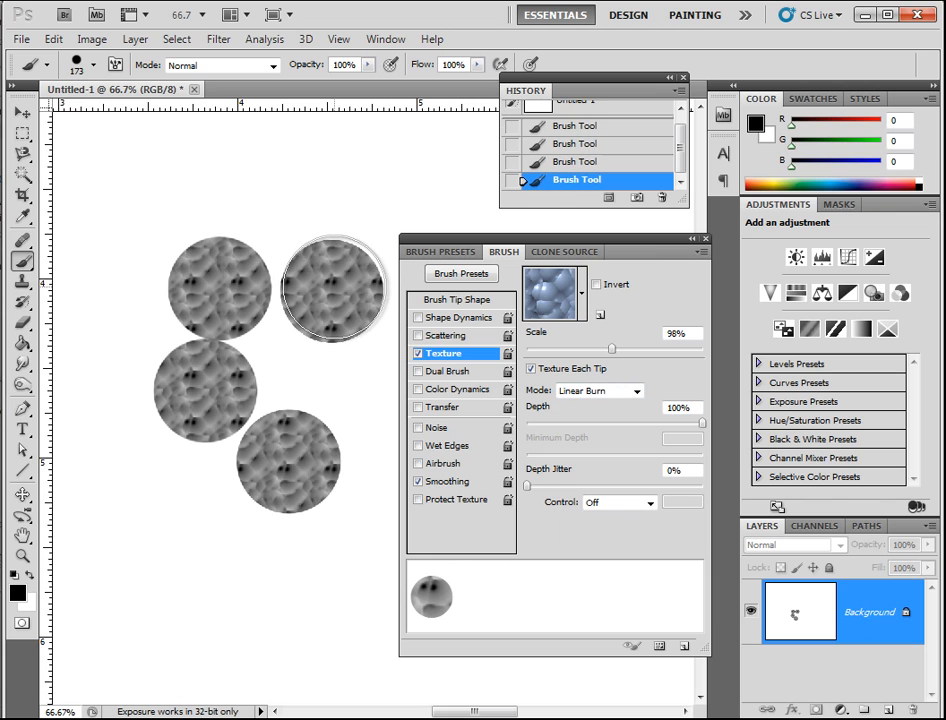
# Set the foreground colour to red e51111 and stamp two overlapping textured dabs in the canvas's lower-left area.
pyautogui.click(18, 592)
pyautogui.click(526, 399)
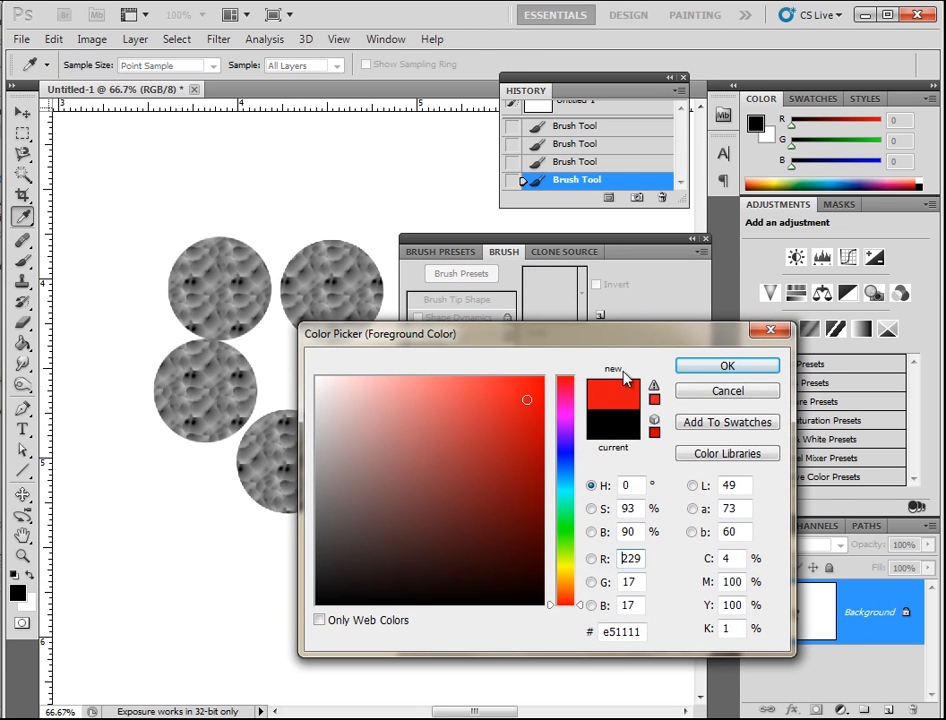
pyautogui.click(688, 366)
pyautogui.click(126, 592)
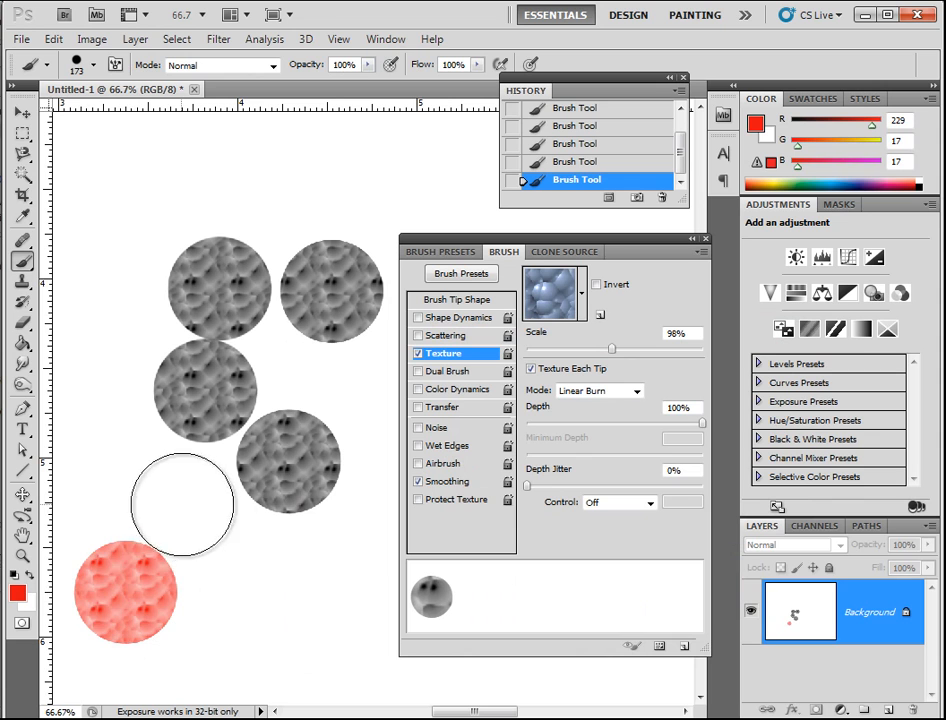
pyautogui.click(156, 526)
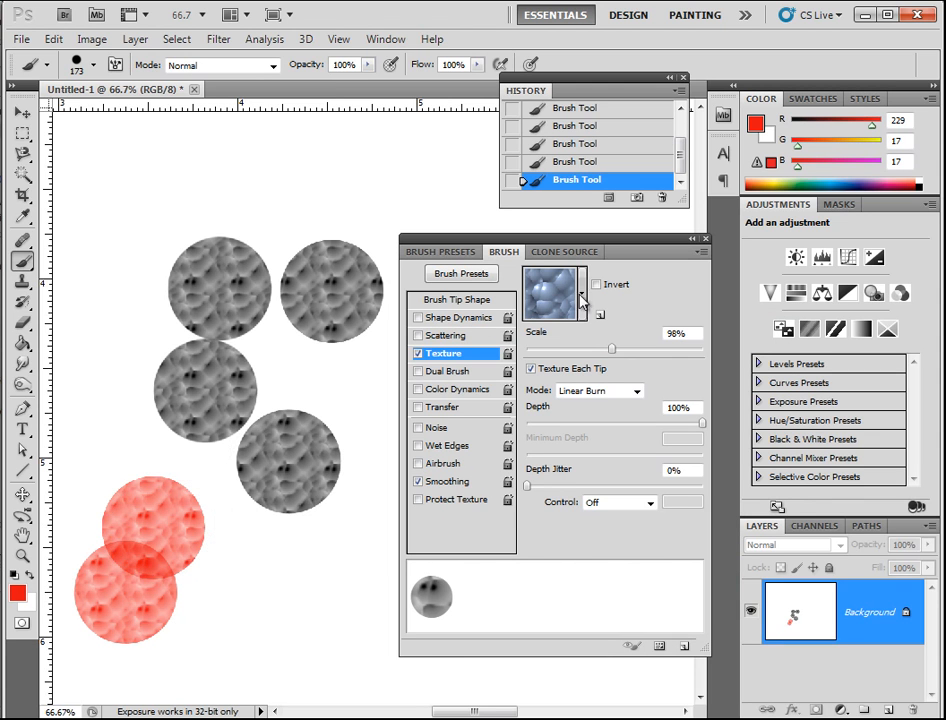
# Look through the texture pattern picker and its list of additional pattern libraries such as Artist Surfaces.
pyautogui.click(581, 300)
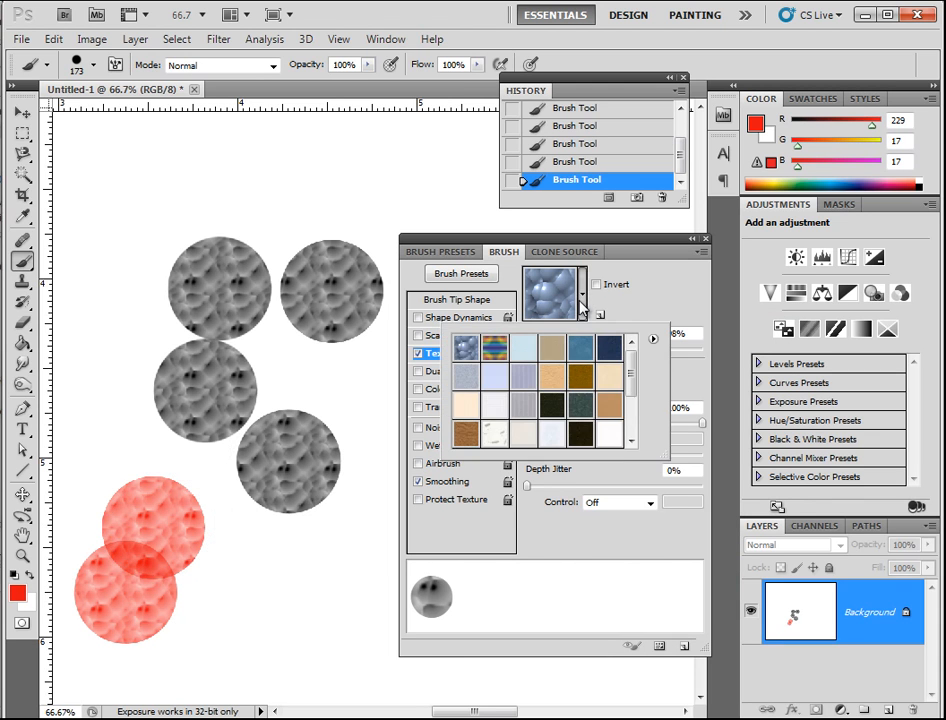
pyautogui.click(651, 340)
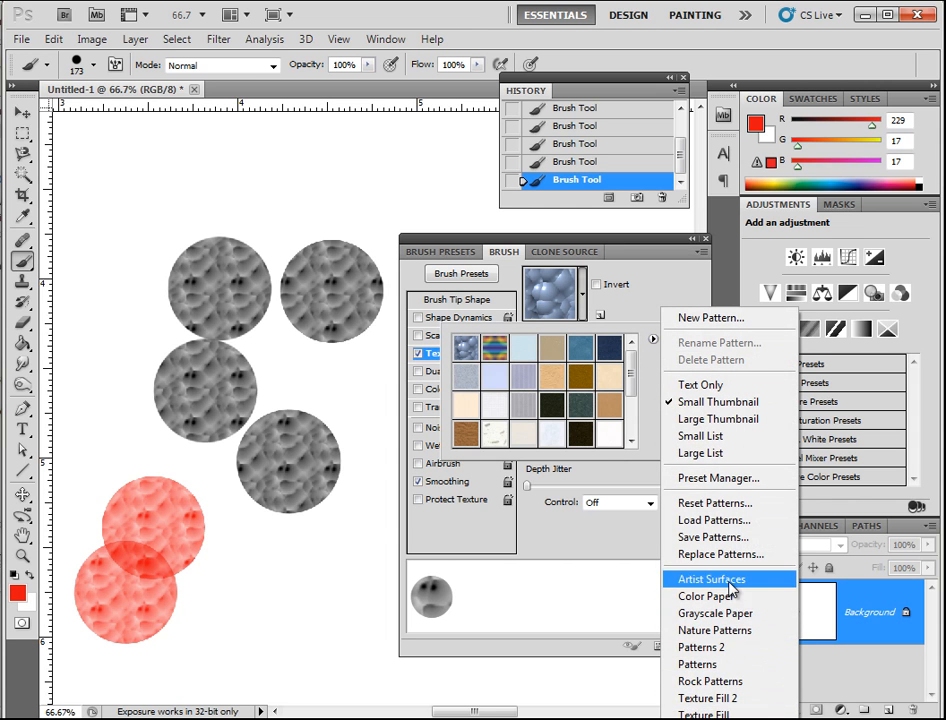
pyautogui.click(653, 305)
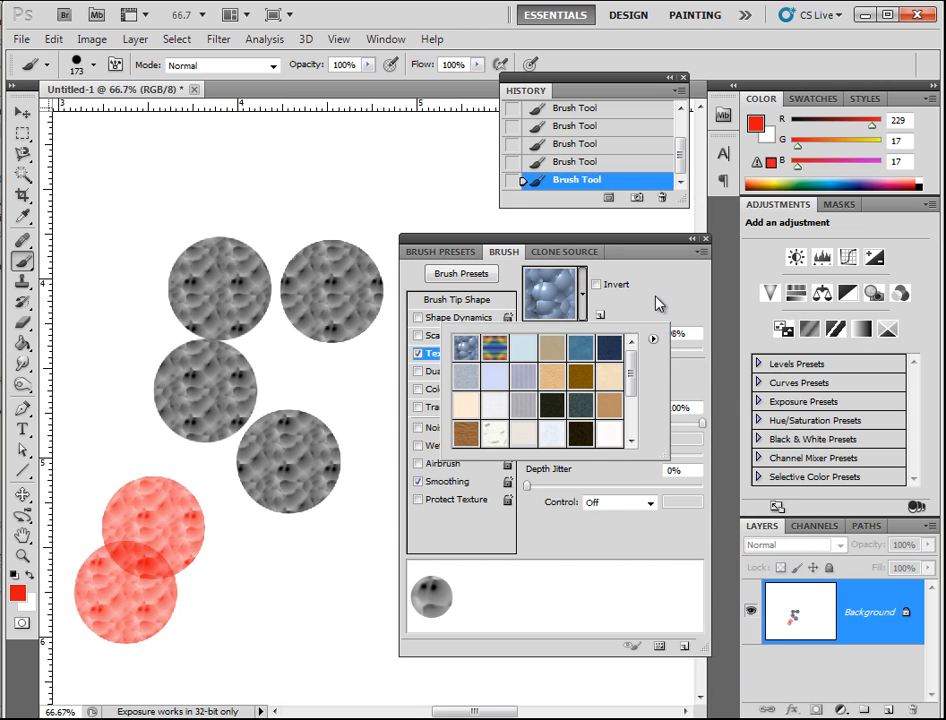
pyautogui.click(657, 345)
pyautogui.click(655, 302)
# Switch the brush from Texture to Dual Brush and revert the canvas to its blank history state.
pyautogui.click(419, 356)
pyautogui.click(440, 371)
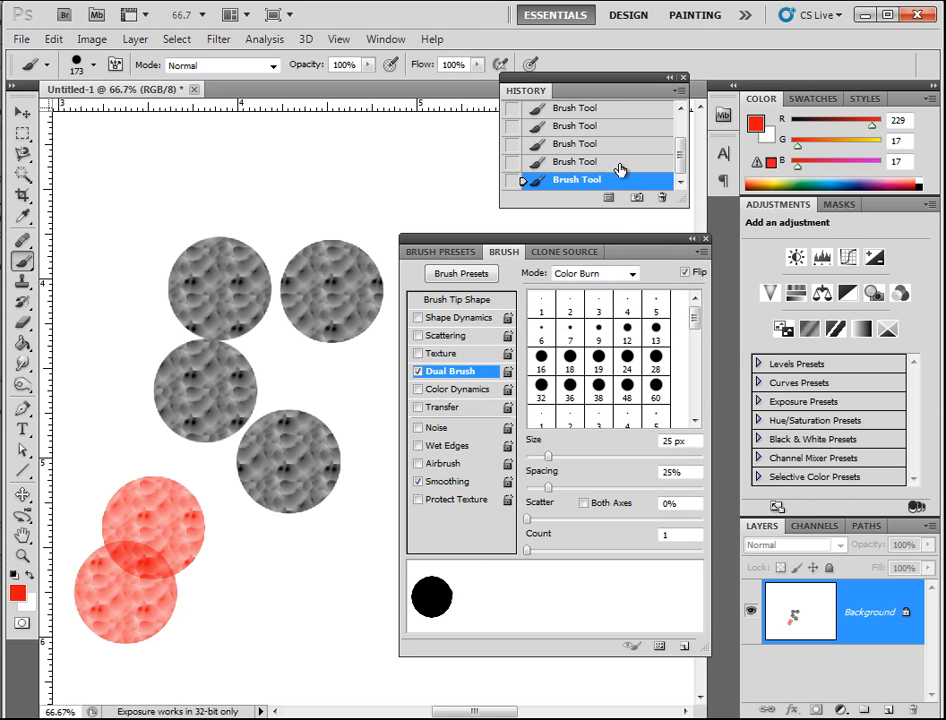
pyautogui.scroll(3, 680, 150)
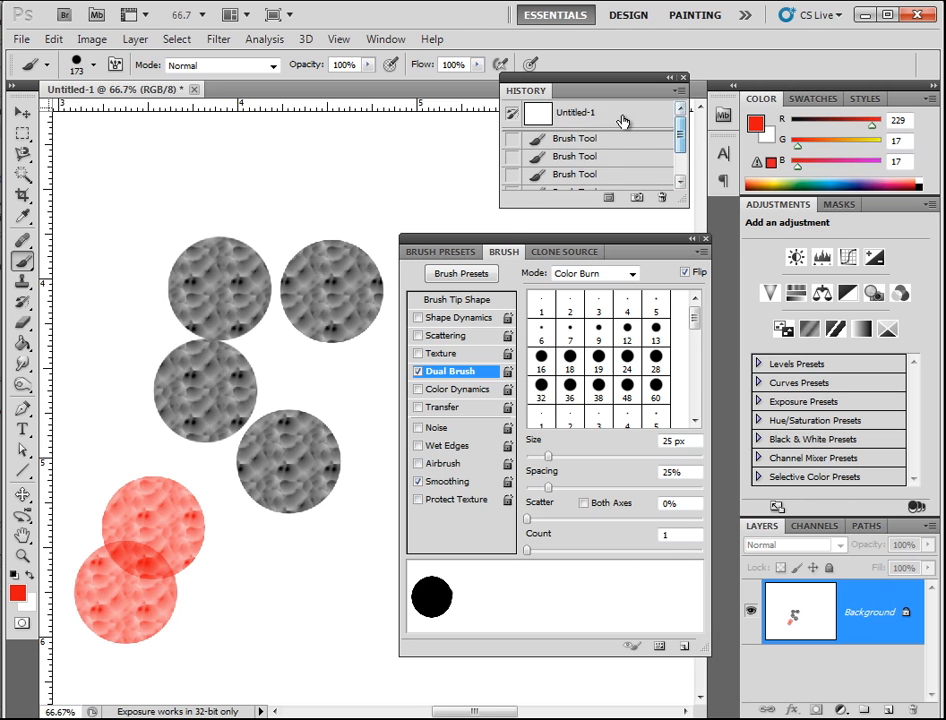
pyautogui.click(612, 116)
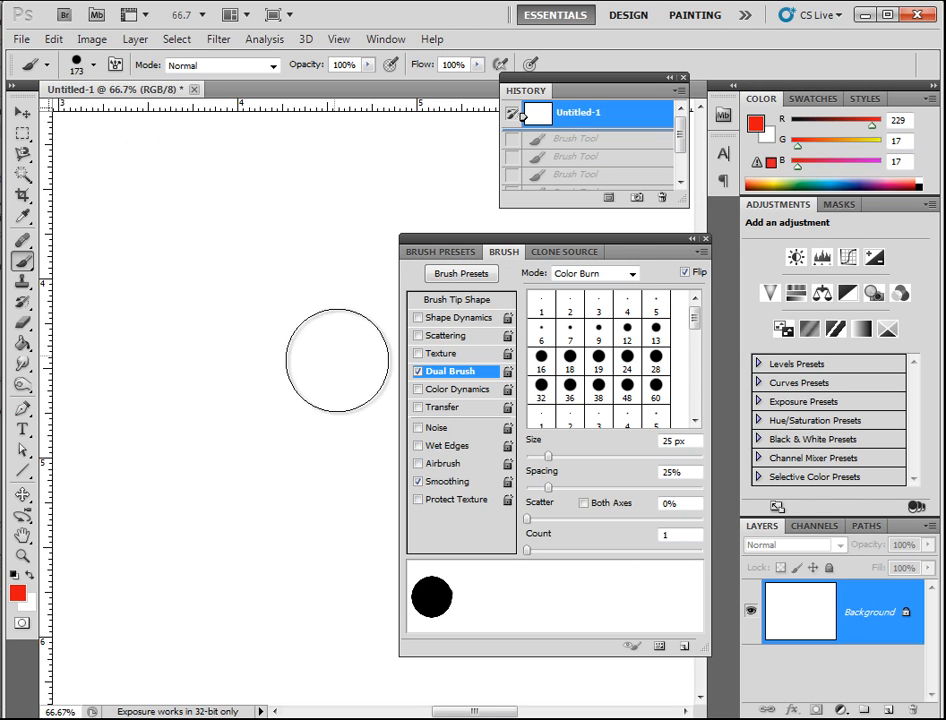
# Choose the 36 px streaky tip as the dual brush tip and stamp a red test dab.
pyautogui.moveTo(695, 314)
pyautogui.mouseDown()
pyautogui.moveTo(705, 386)
pyautogui.moveTo(684, 390)
pyautogui.mouseUp()
pyautogui.click(656, 328)
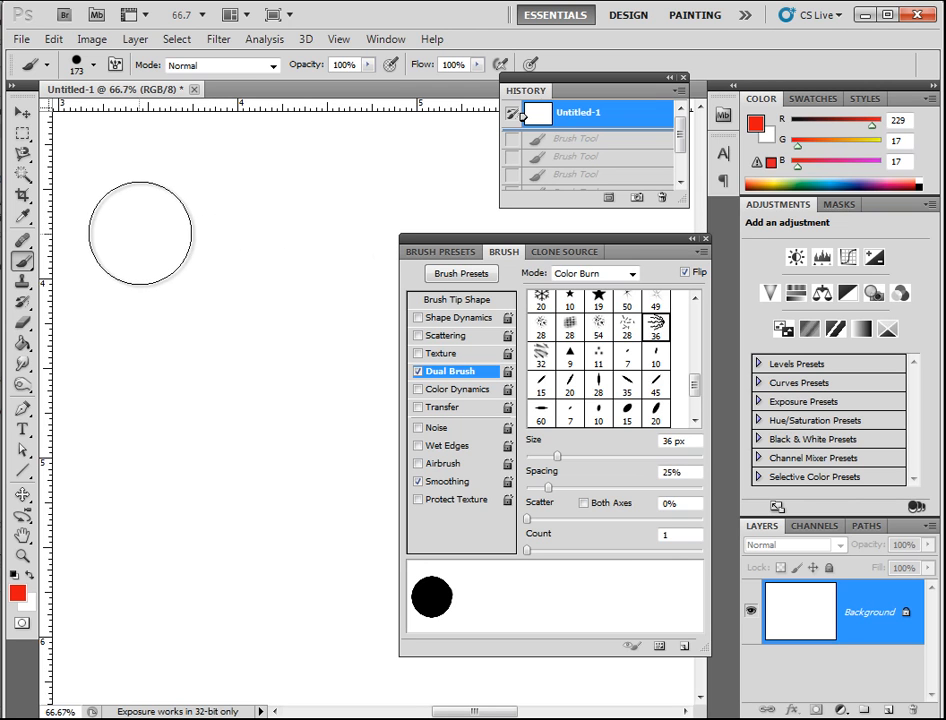
pyautogui.click(140, 233)
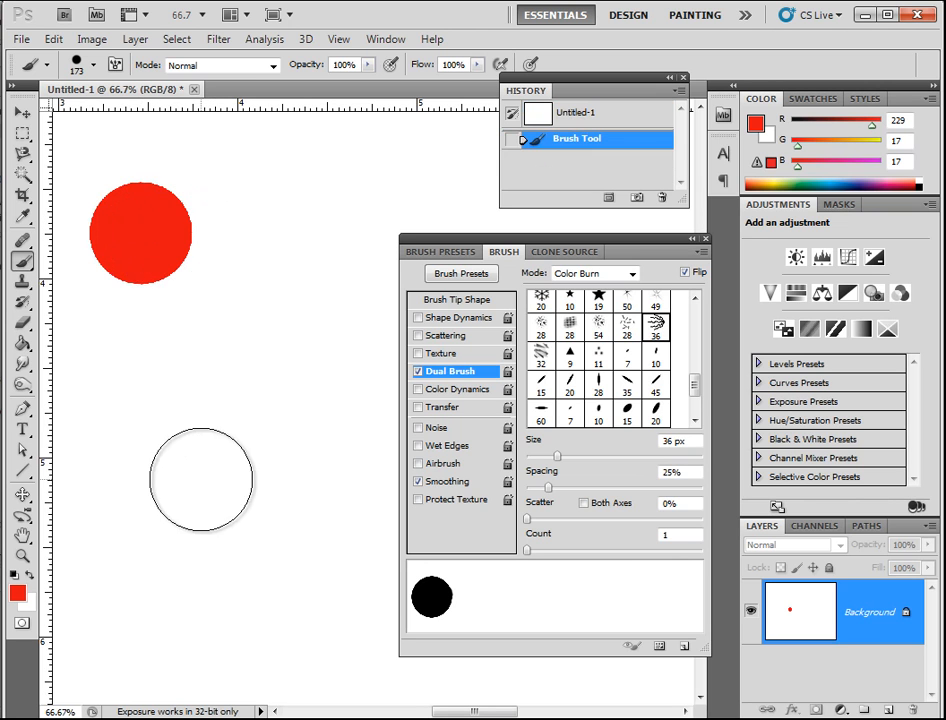
# Set the foreground colour to near-black with RGB values 1, 0, 0.
pyautogui.click(24, 588)
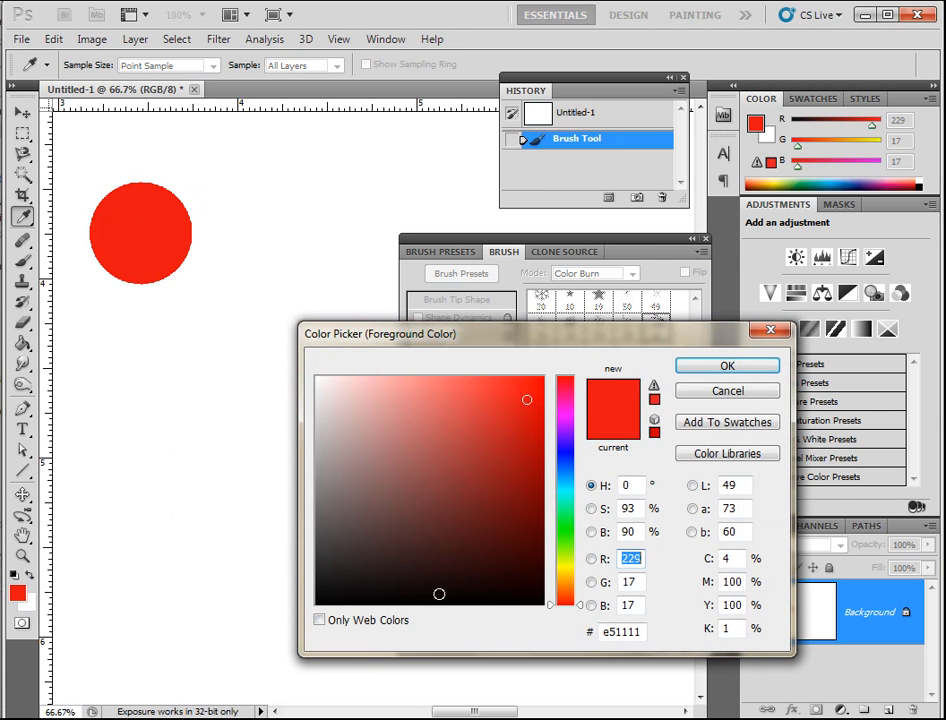
pyautogui.click(537, 604)
pyautogui.click(727, 367)
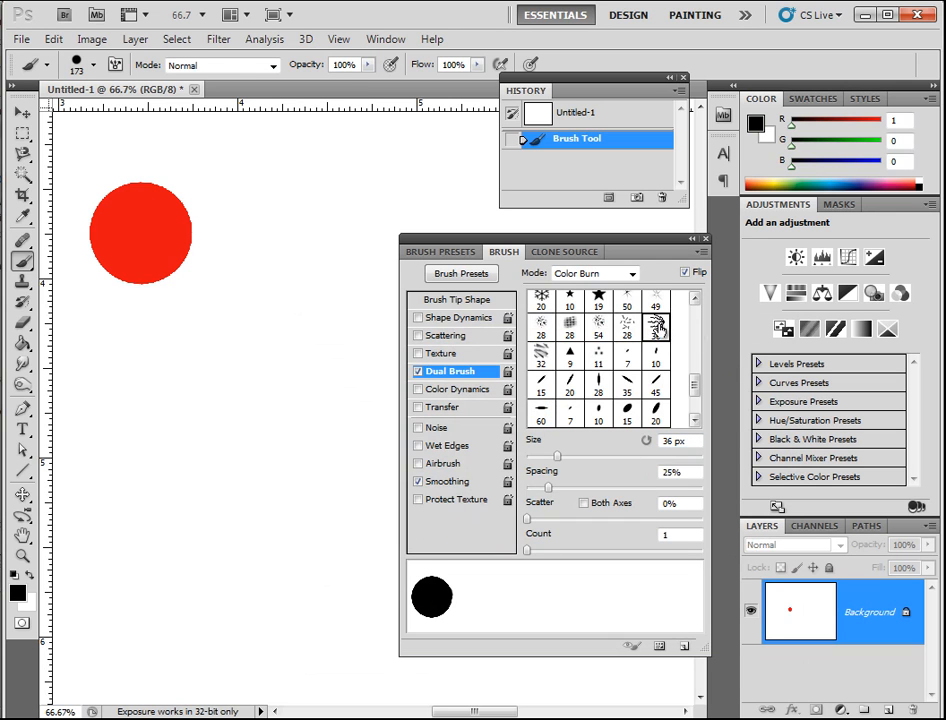
# Set the Dual Brush mode to Multiply and paint several test dabs and short strokes below the red circle.
pyautogui.click(629, 283)
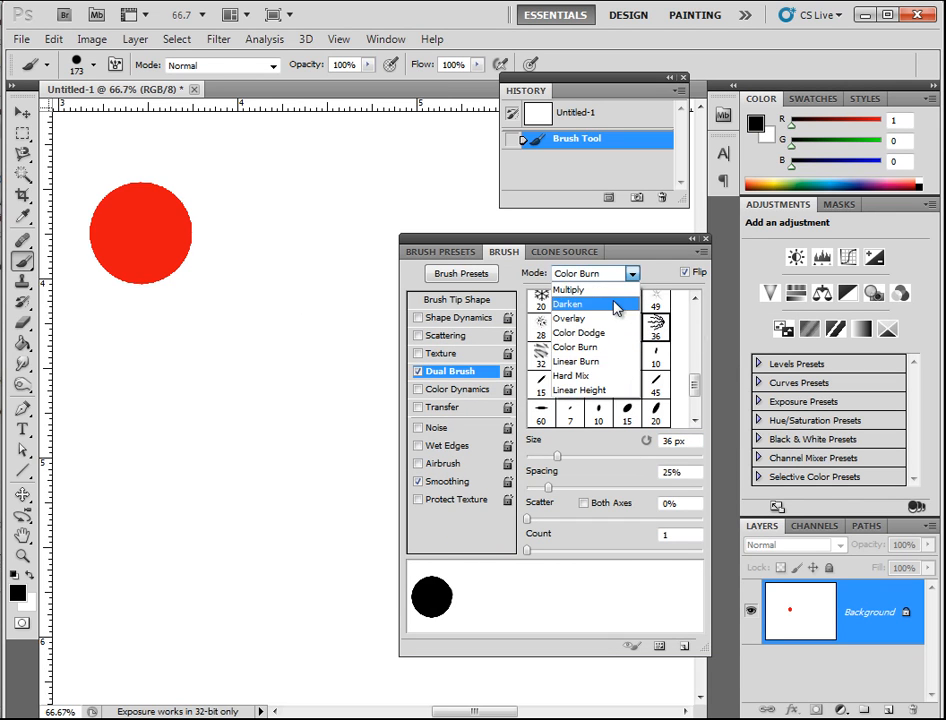
pyautogui.click(614, 231)
pyautogui.click(170, 386)
pyautogui.moveTo(205, 378); pyautogui.dragTo(252, 347)
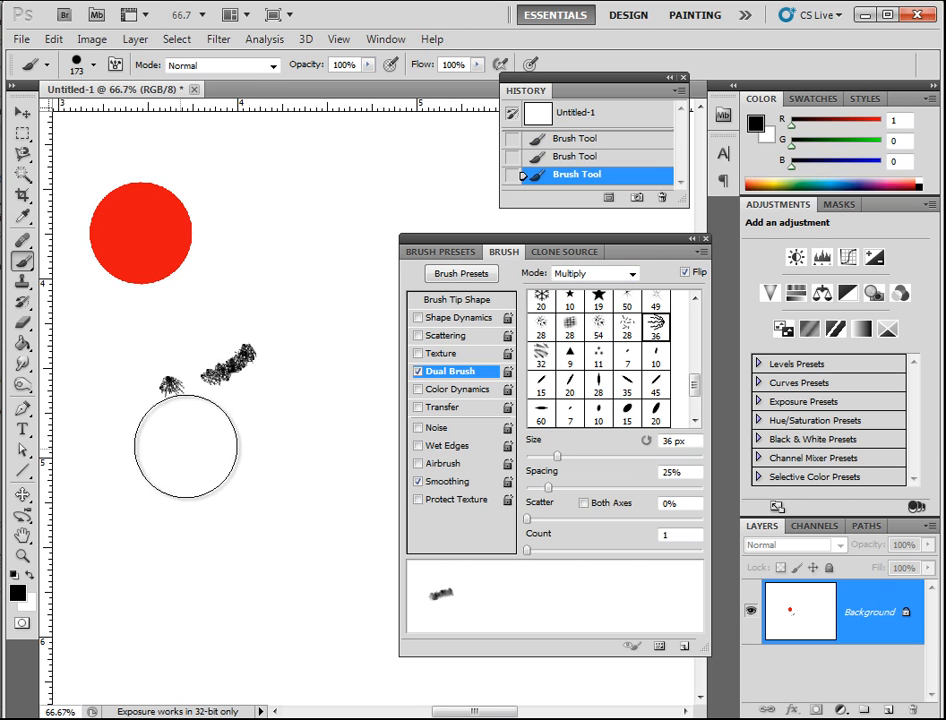
pyautogui.moveTo(130, 473); pyautogui.dragTo(183, 474)
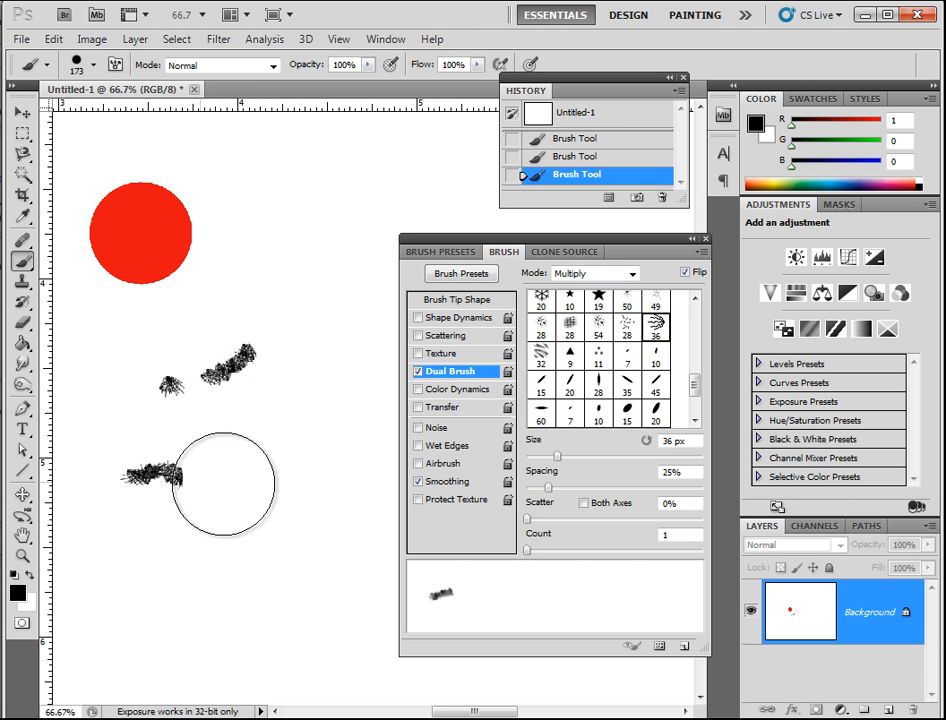
pyautogui.click(220, 556)
pyautogui.click(259, 521)
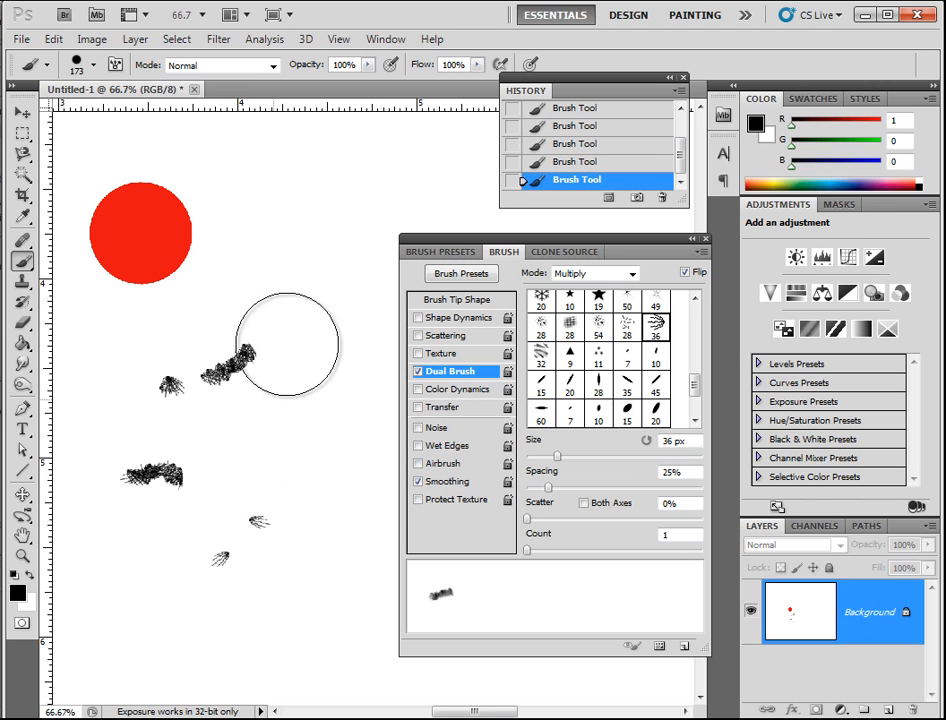
# Enable Scattering with scatter at 0% and count at 1, and set the count jitter control to Off.
pyautogui.click(450, 337)
pyautogui.moveTo(547, 290); pyautogui.dragTo(521, 292)
pyautogui.moveTo(538, 342); pyautogui.dragTo(527, 343)
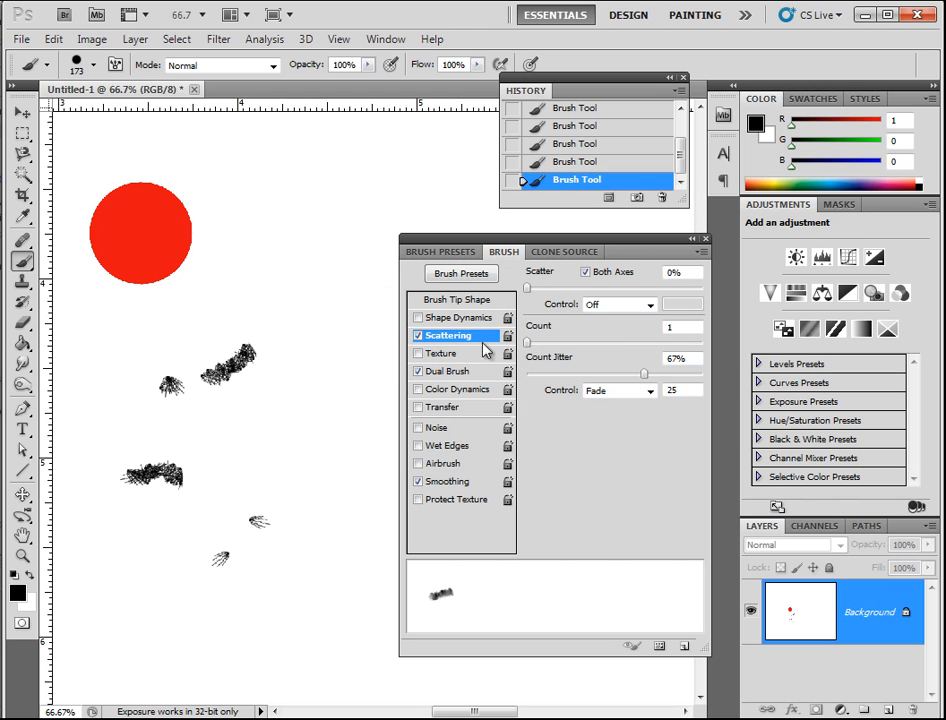
pyautogui.click(652, 397)
pyautogui.click(638, 405)
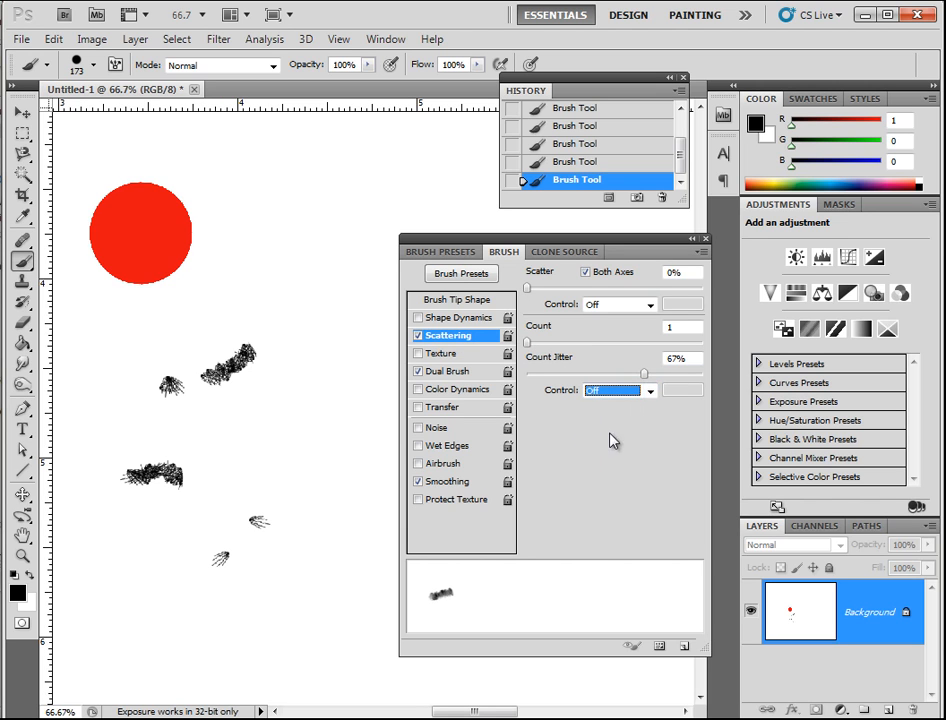
# Disable Scattering, enable Shape Dynamics and reduce its size jitter to 0%.
pyautogui.click(418, 336)
pyautogui.click(418, 318)
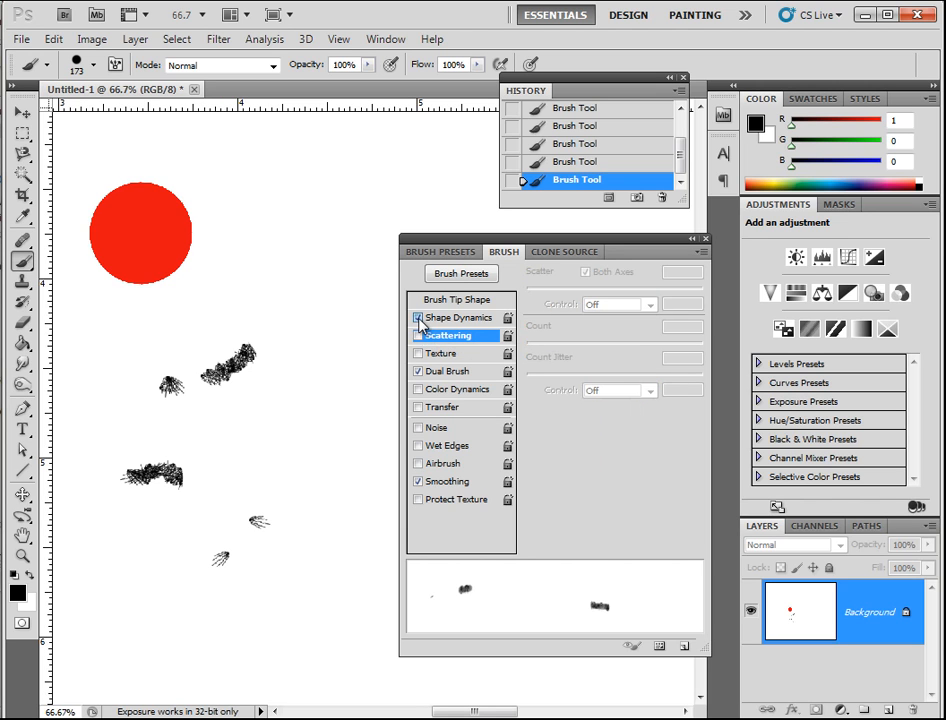
pyautogui.click(474, 318)
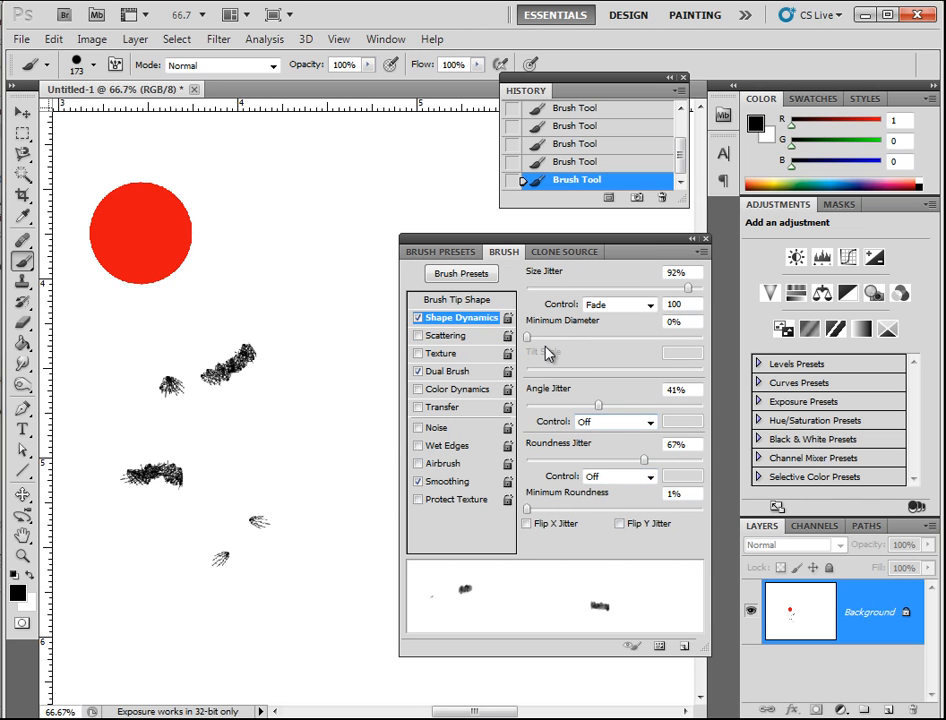
pyautogui.moveTo(688, 293); pyautogui.dragTo(520, 296)
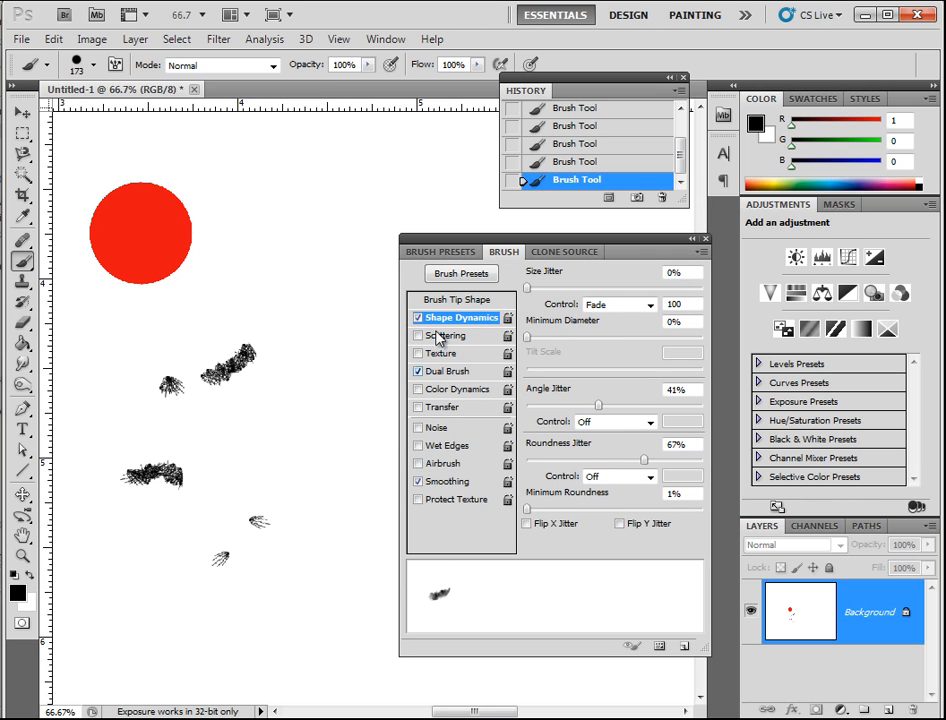
# Reduce the brush tip's spacing to 43% and paint a curved test stroke beside the red circle.
pyautogui.click(456, 300)
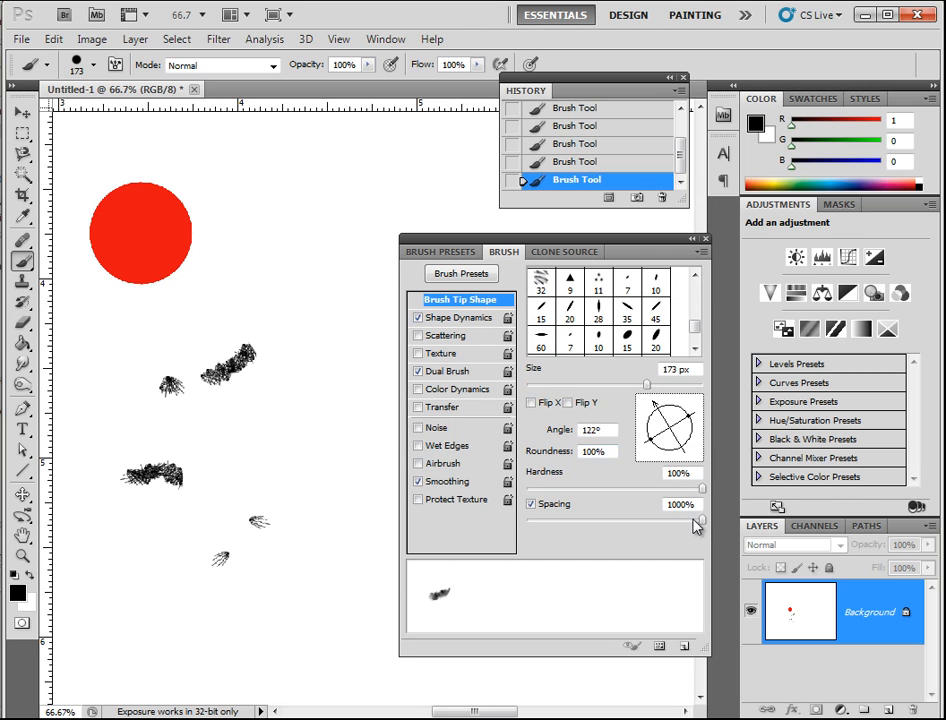
pyautogui.moveTo(659, 528)
pyautogui.mouseDown()
pyautogui.moveTo(551, 524)
pyautogui.moveTo(563, 520)
pyautogui.mouseUp()
pyautogui.click(288, 255)
pyautogui.moveTo(288, 255); pyautogui.dragTo(312, 348)
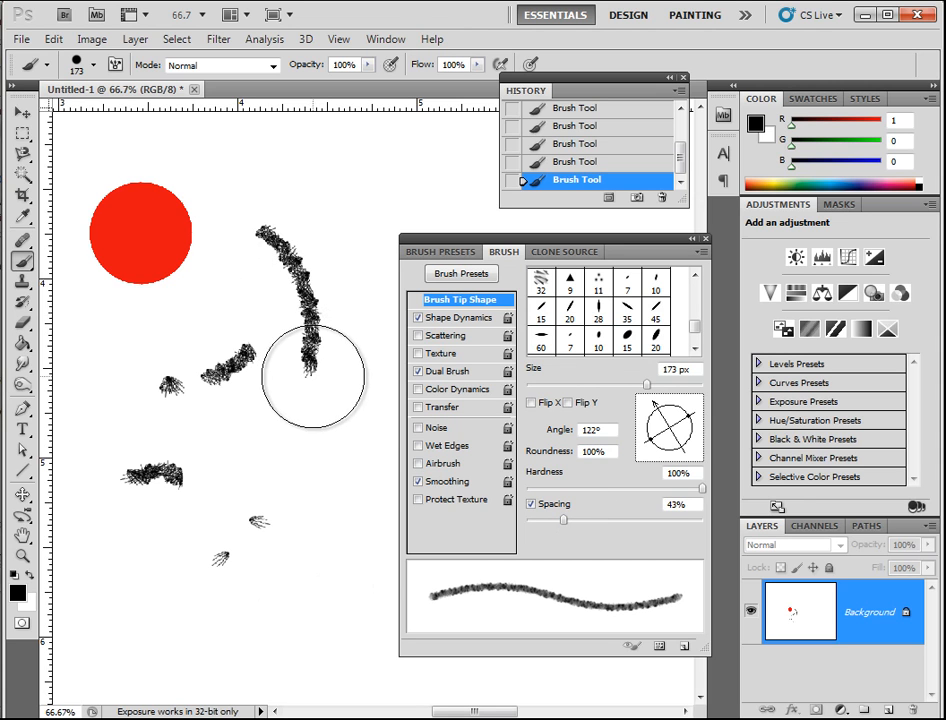
# Raise the Dual Brush scatter to 474% and paint a long vertical and a shorter horizontal test stroke.
pyautogui.click(452, 372)
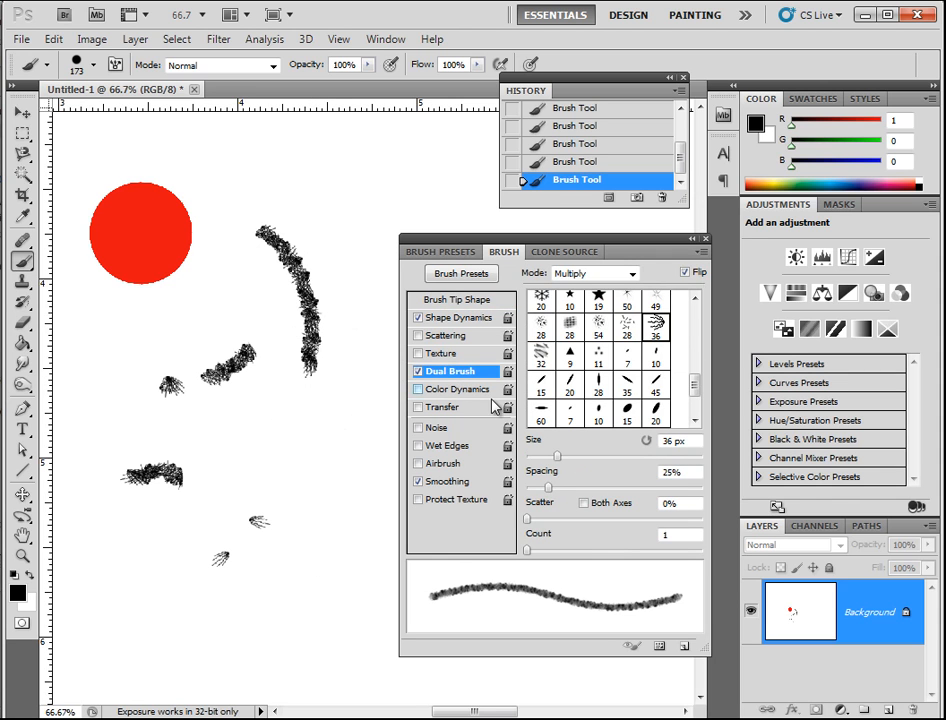
pyautogui.moveTo(530, 522); pyautogui.dragTo(610, 520)
pyautogui.moveTo(340, 195)
pyautogui.mouseDown()
pyautogui.moveTo(359, 222)
pyautogui.moveTo(360, 380)
pyautogui.moveTo(332, 617)
pyautogui.mouseUp()
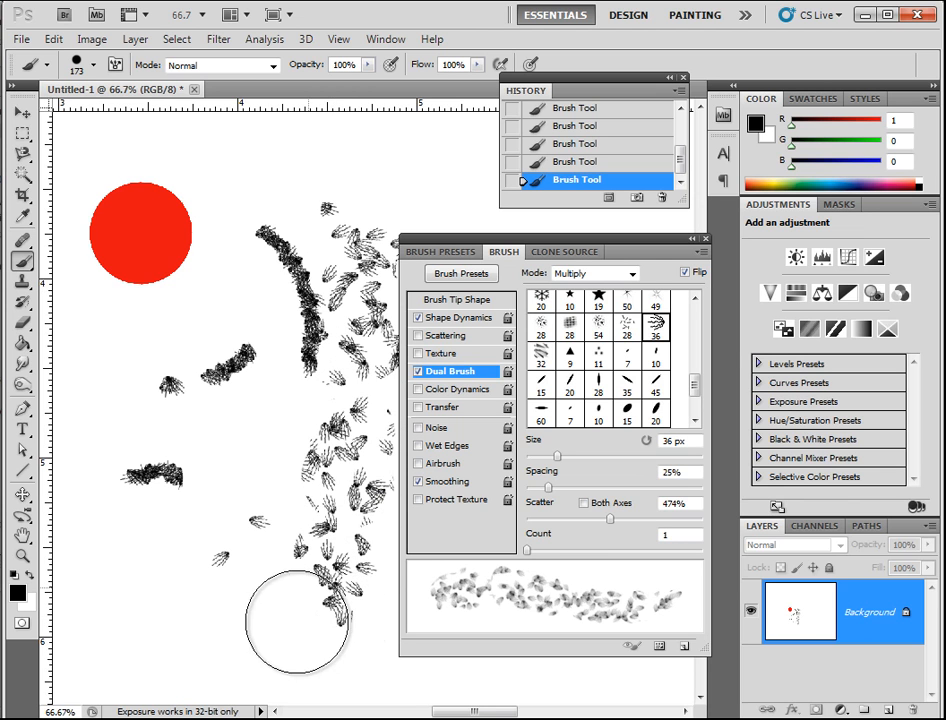
pyautogui.moveTo(121, 646); pyautogui.dragTo(275, 641)
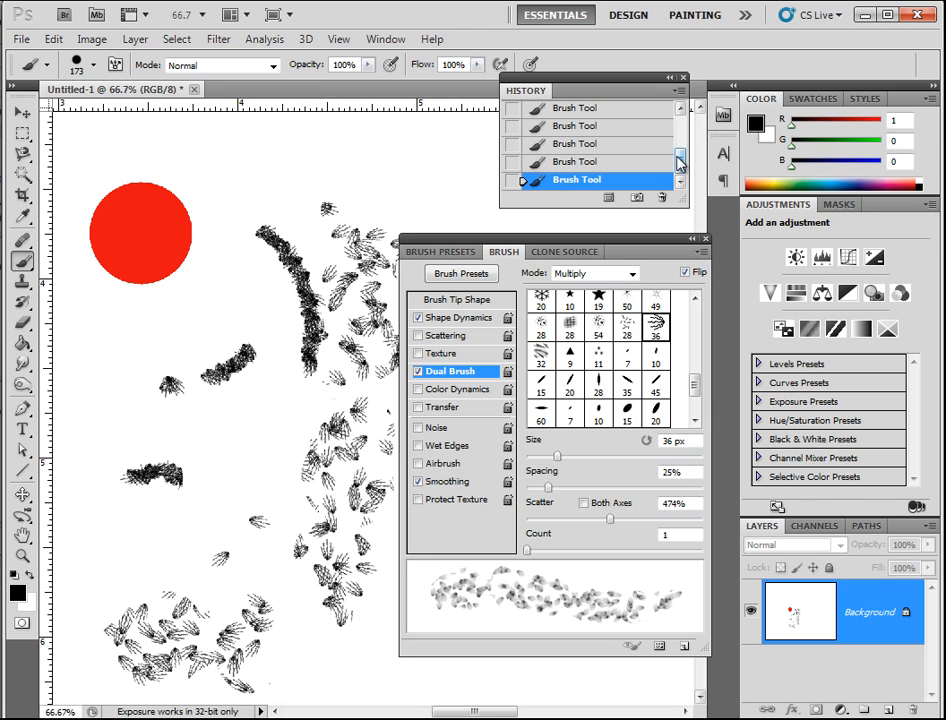
# Revert the canvas to its blank history state and enable Color Dynamics for the brush.
pyautogui.scroll(5, 681, 160)
pyautogui.click(584, 113)
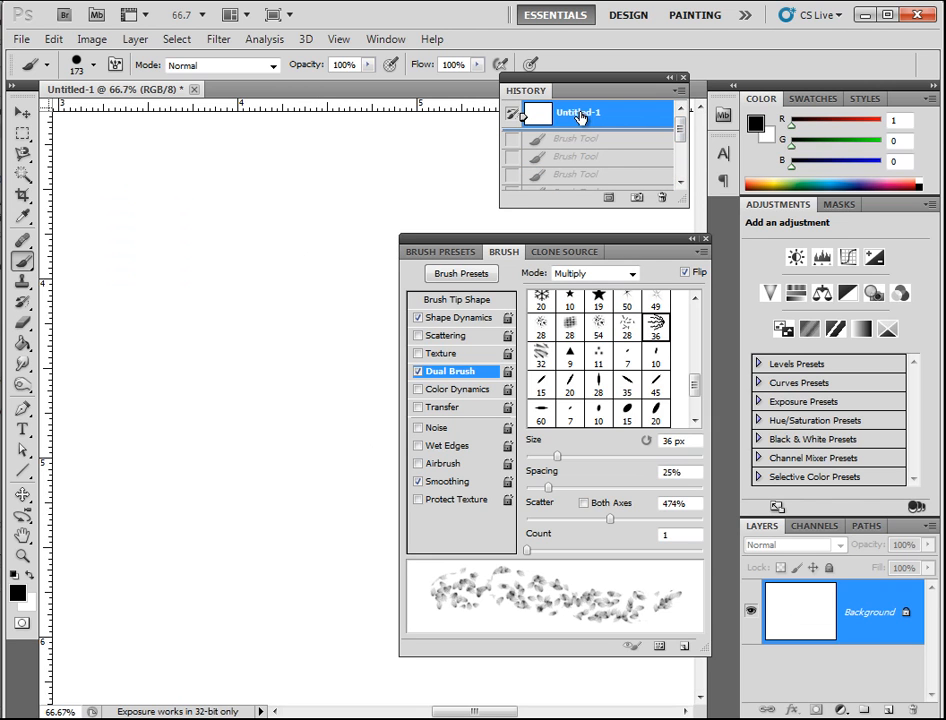
pyautogui.click(468, 388)
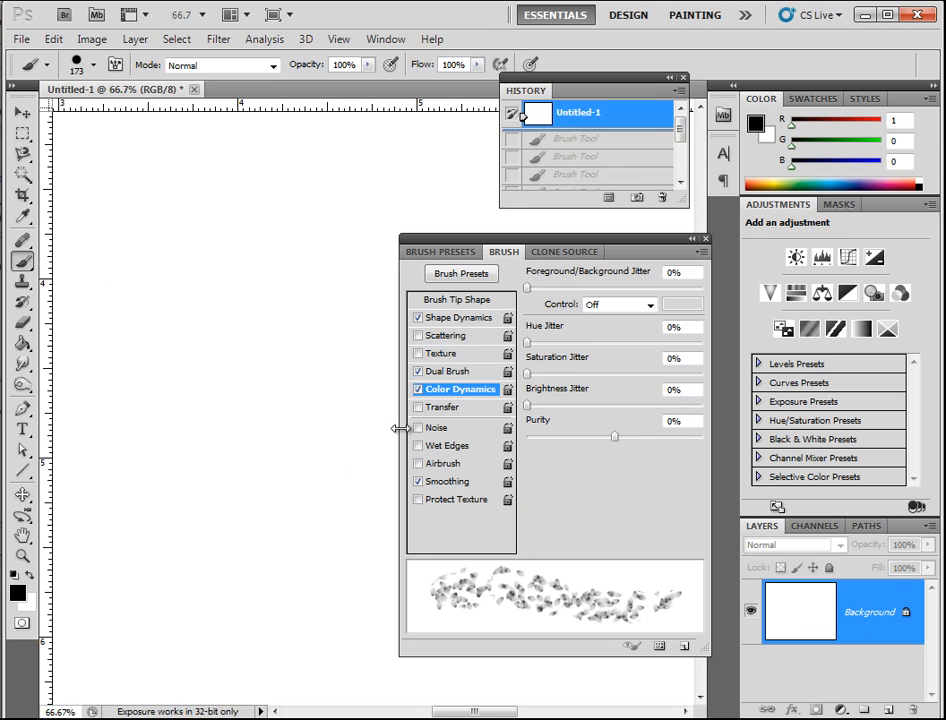
# Set the foreground color to red (RGB 245, 5, 5) and the background color to blue (#020cd2).
pyautogui.click(18, 593)
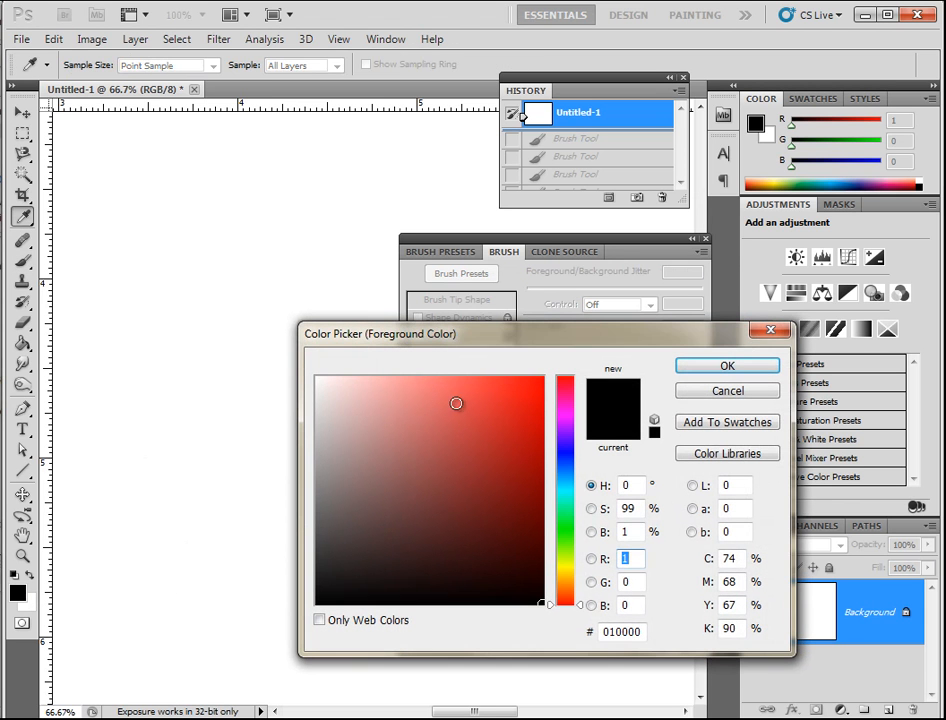
pyautogui.click(727, 365)
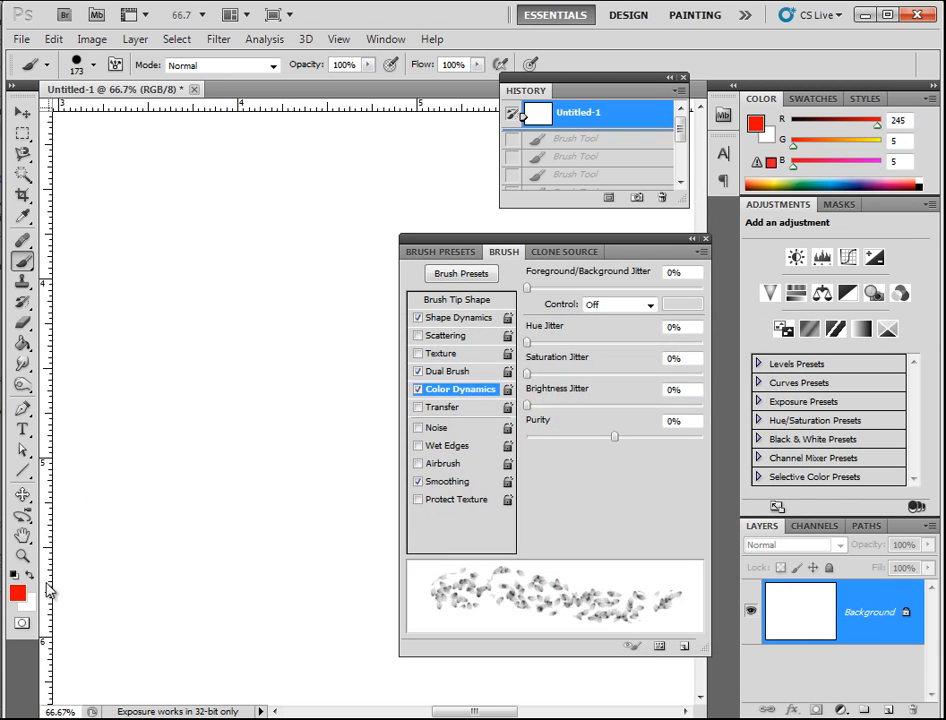
pyautogui.click(30, 603)
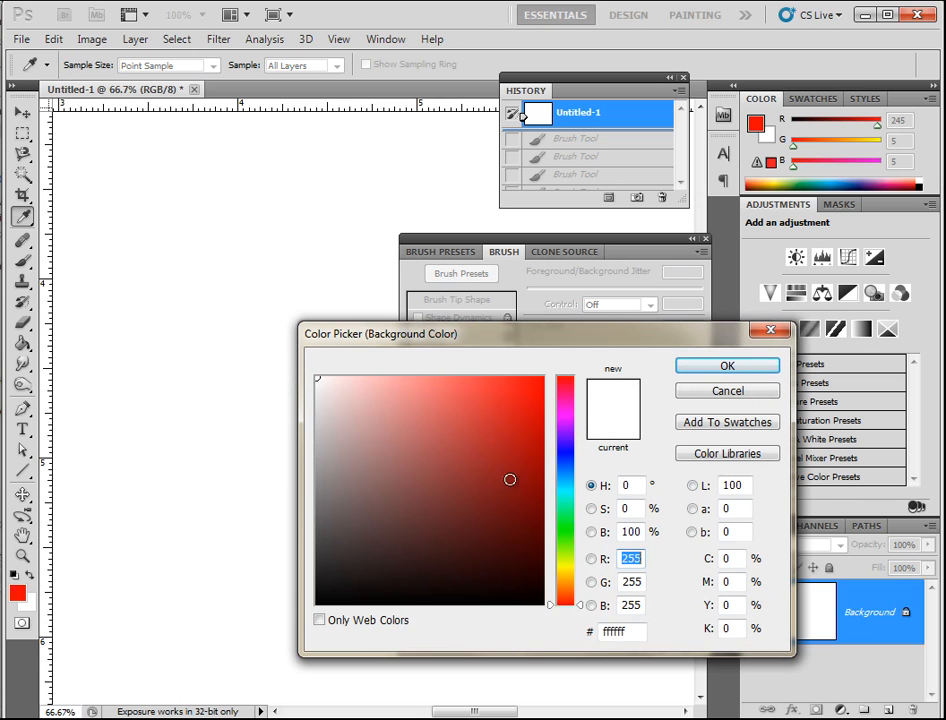
pyautogui.click(571, 457)
pyautogui.click(543, 418)
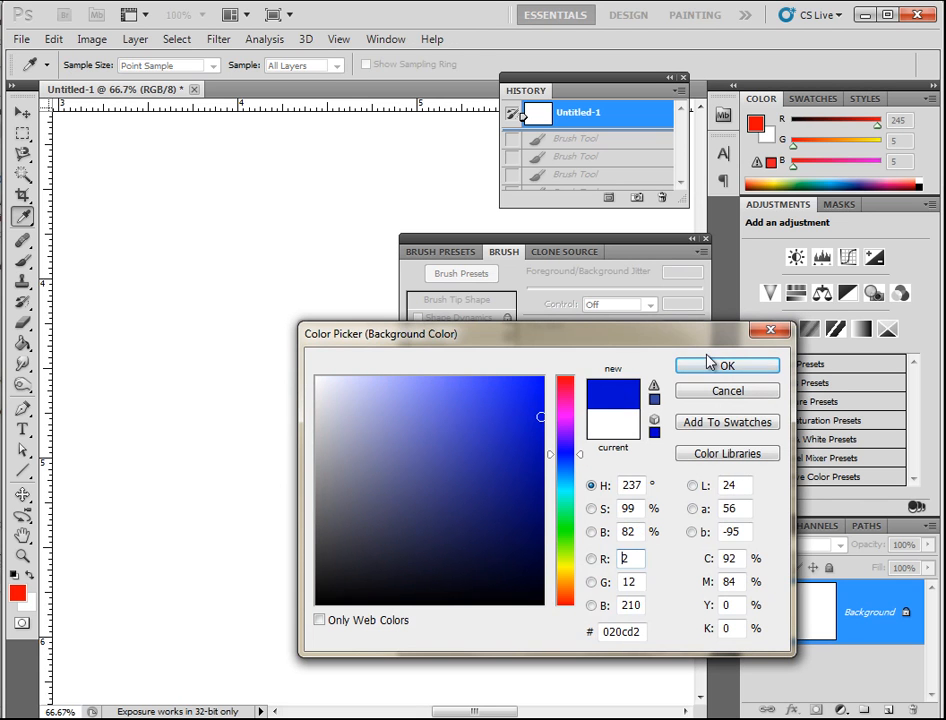
pyautogui.click(713, 370)
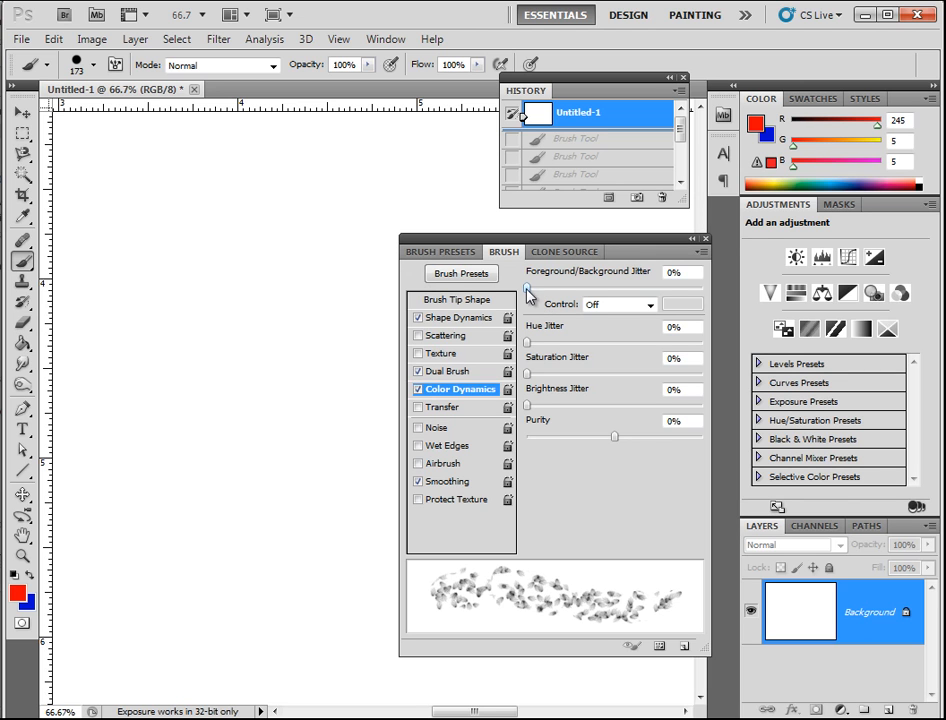
# Raise the foreground/background jitter to 99%, painting one test stroke before the change and a long looping one after it.
pyautogui.moveTo(112, 288)
pyautogui.mouseDown()
pyautogui.moveTo(193, 291)
pyautogui.moveTo(231, 346)
pyautogui.moveTo(268, 440)
pyautogui.mouseUp()
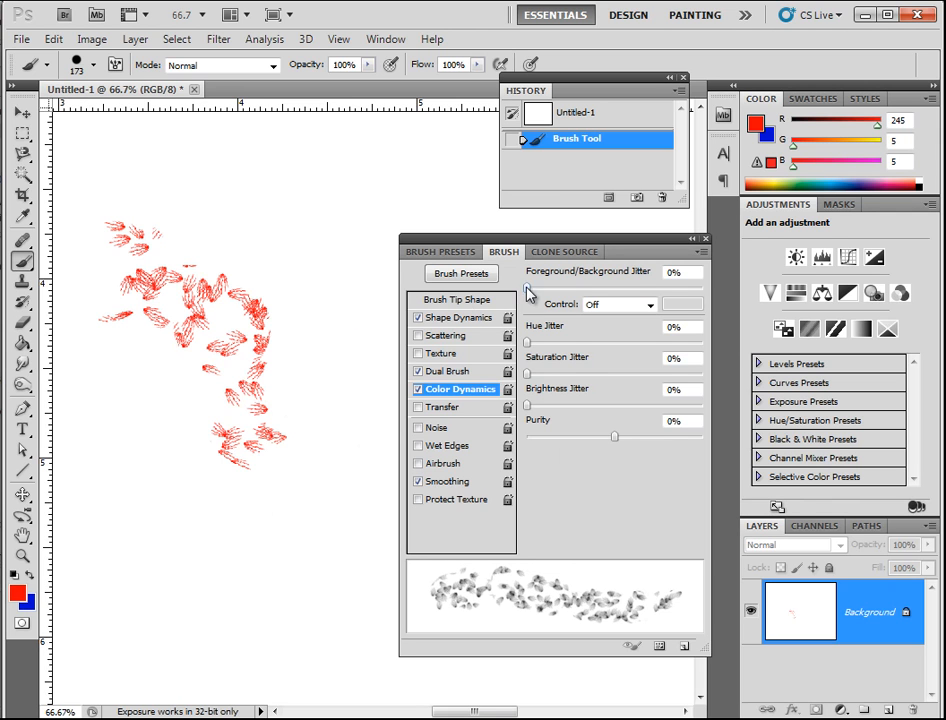
pyautogui.moveTo(588, 291); pyautogui.dragTo(701, 295)
pyautogui.moveTo(125, 150)
pyautogui.mouseDown()
pyautogui.moveTo(211, 169)
pyautogui.moveTo(266, 228)
pyautogui.moveTo(306, 356)
pyautogui.moveTo(268, 582)
pyautogui.moveTo(169, 538)
pyautogui.moveTo(165, 418)
pyautogui.mouseUp()
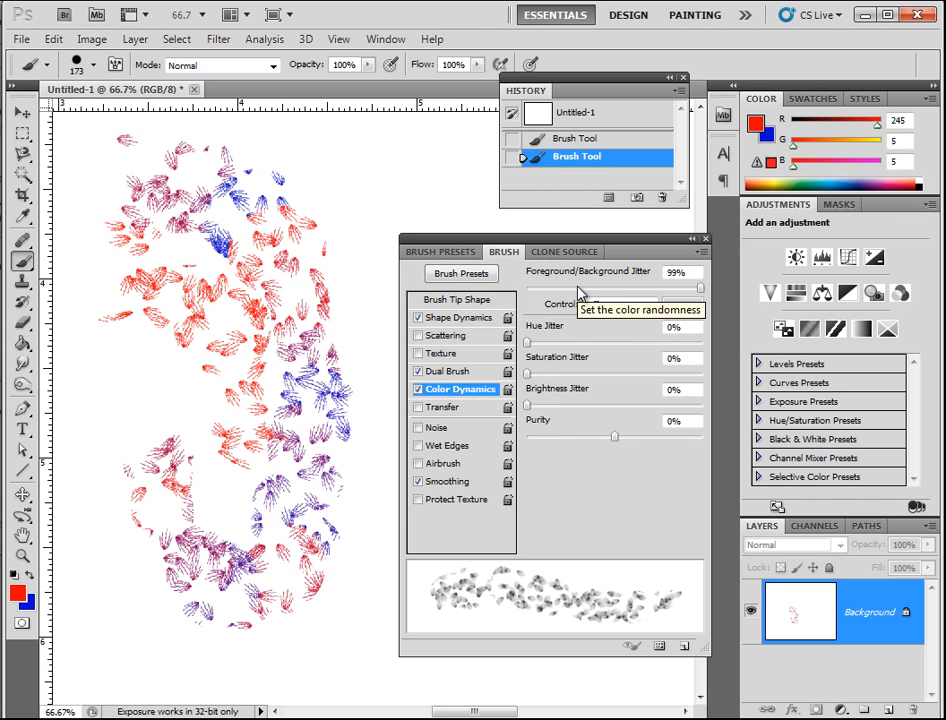
# Revert the canvas to its blank history state and bring up the brush presets with their loading options.
pyautogui.click(613, 118)
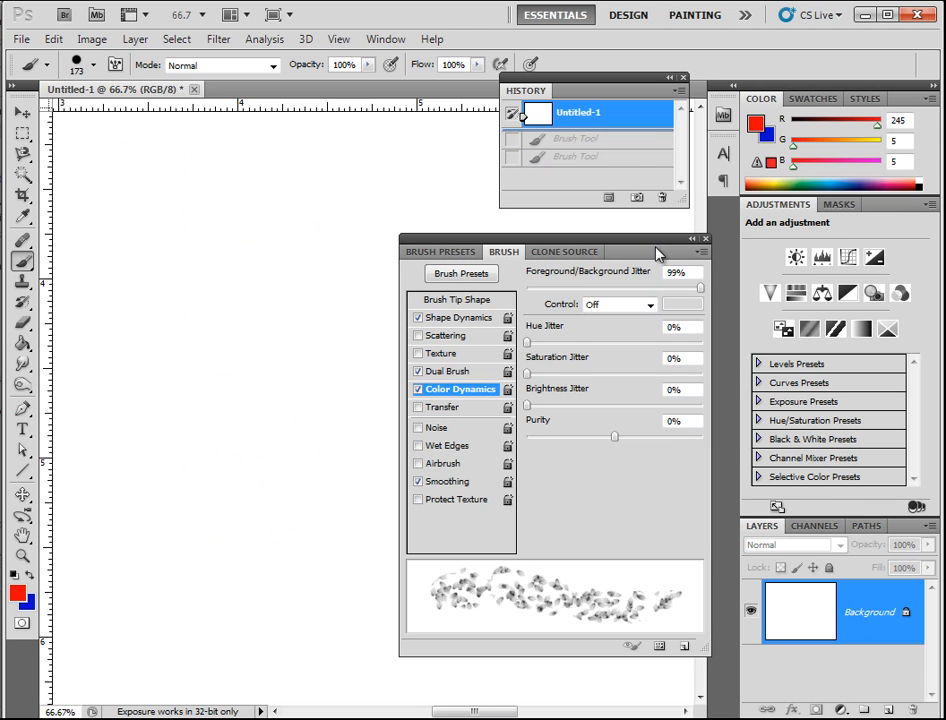
pyautogui.click(699, 252)
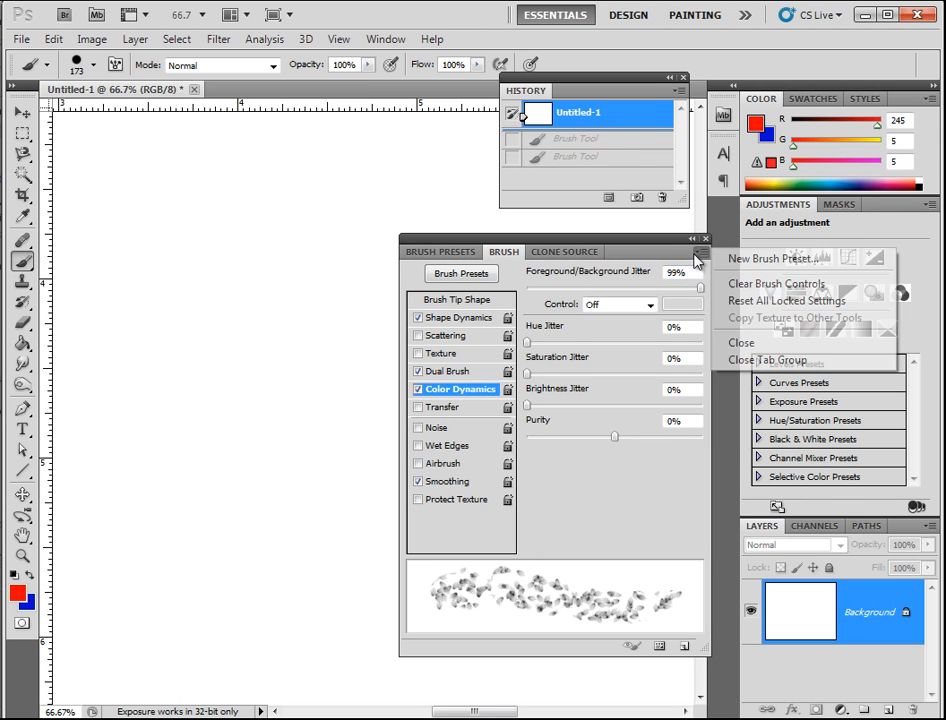
pyautogui.click(630, 263)
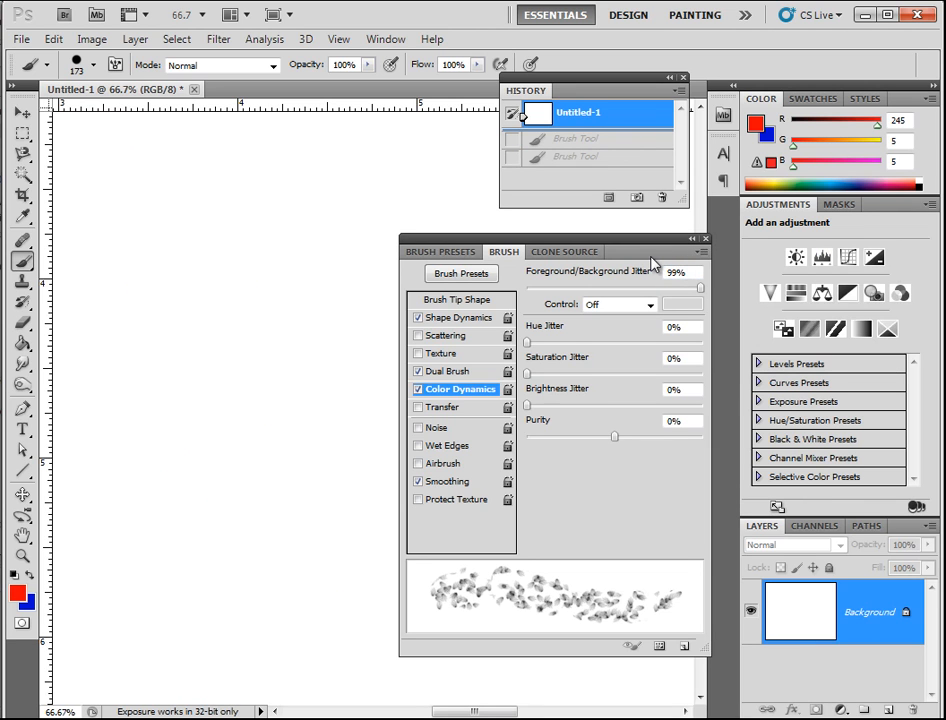
pyautogui.click(443, 252)
pyautogui.click(700, 254)
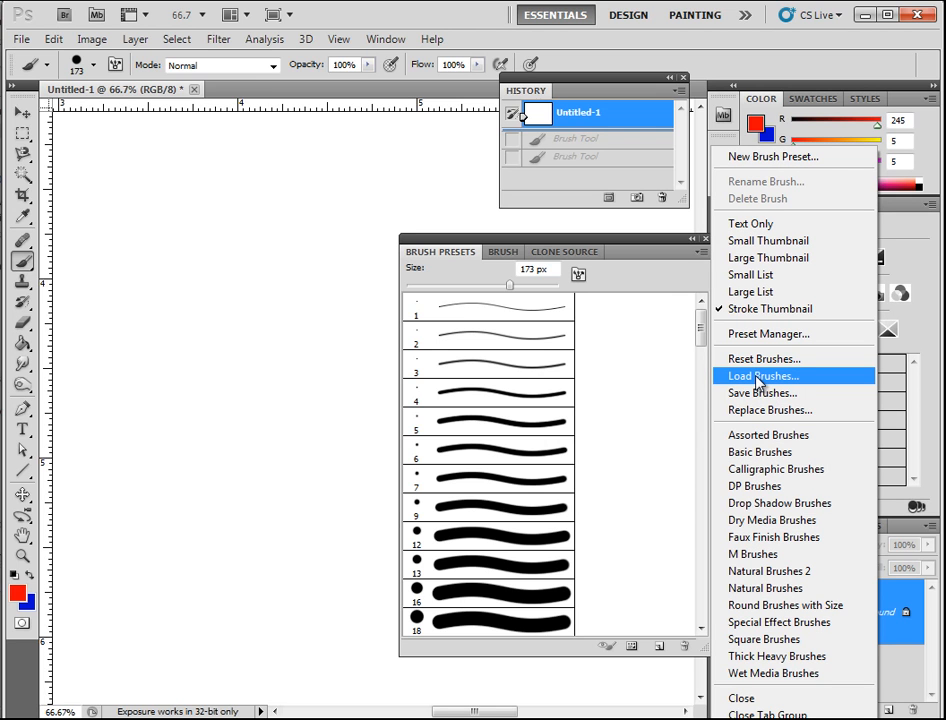
# Switch to the browser and download the Retro Circles brush set from brusheezy.com, opening the downloaded archive.
pyautogui.click(218, 225)
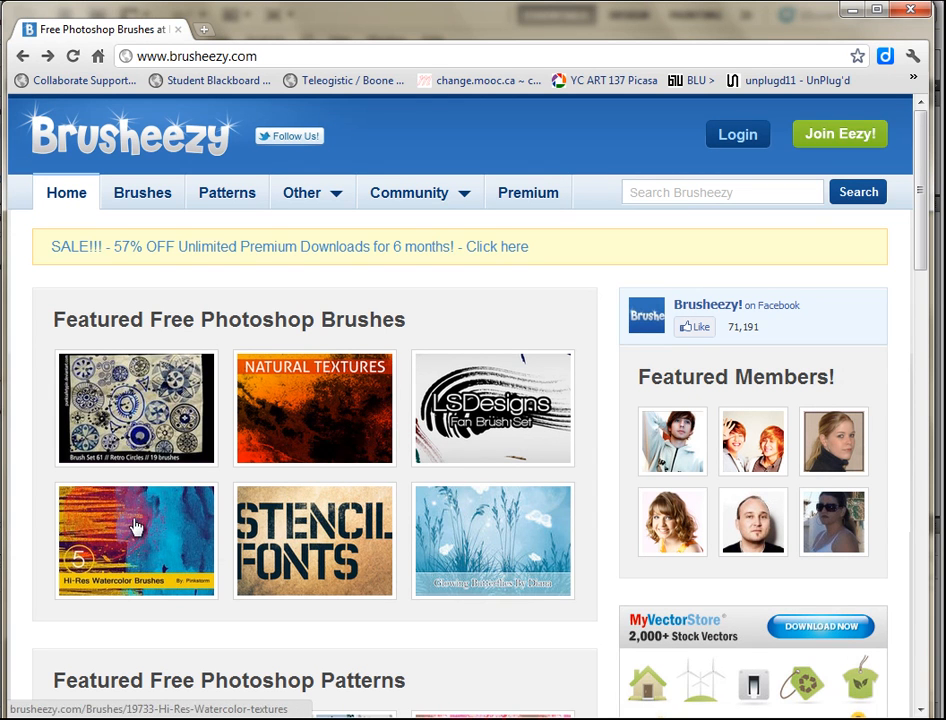
pyautogui.click(137, 410)
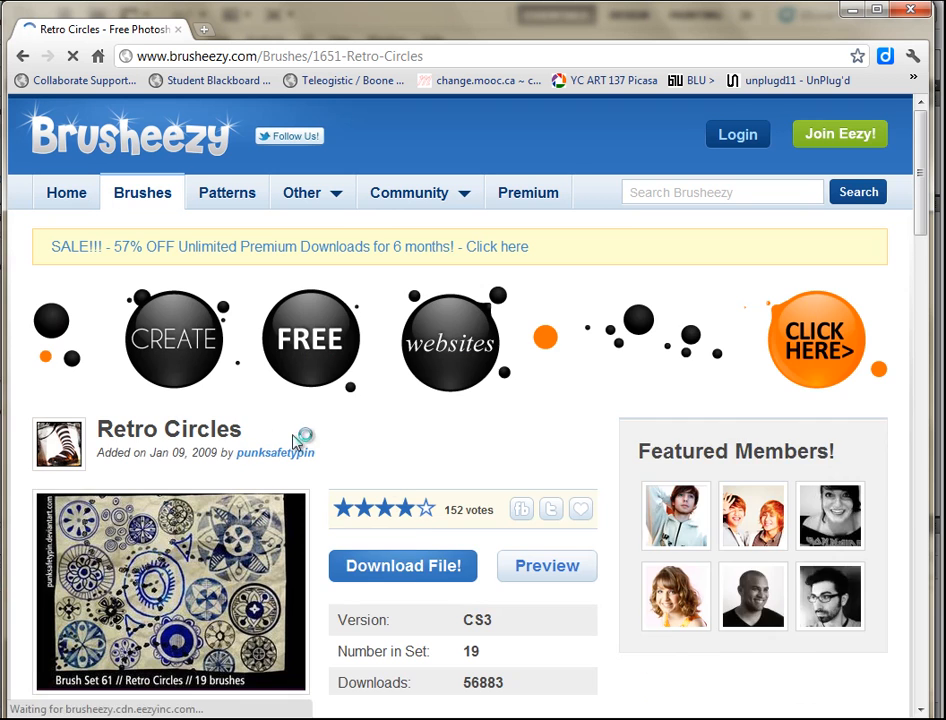
pyautogui.click(408, 565)
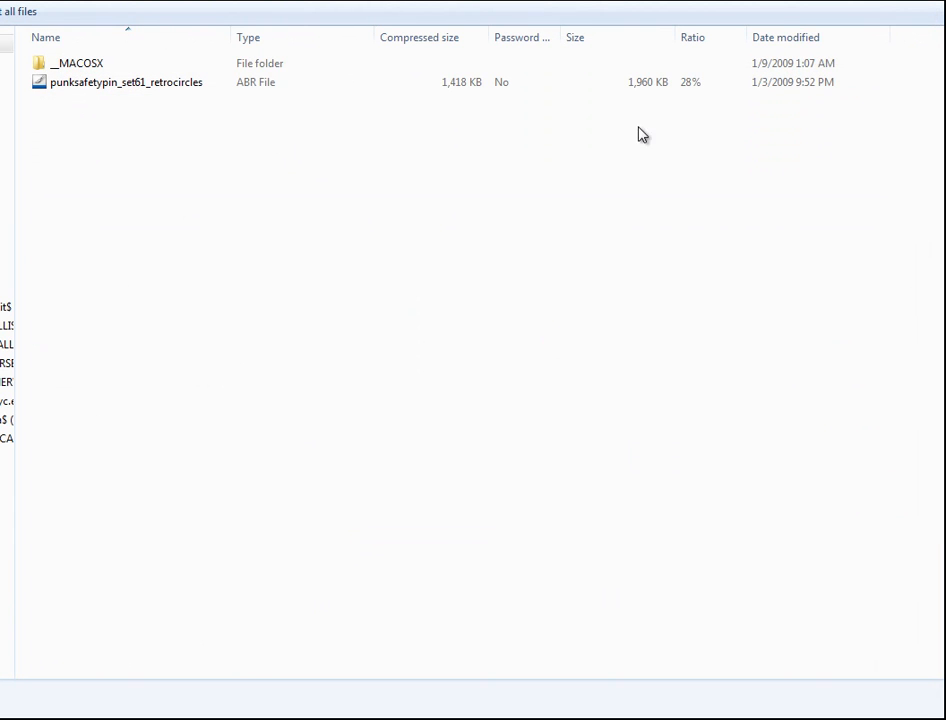
# Copy the brush file punksafetypin_set61_retrocircles from the downloaded archive and paste it onto the Desktop.
pyautogui.moveTo(110, 0); pyautogui.dragTo(413, 68)
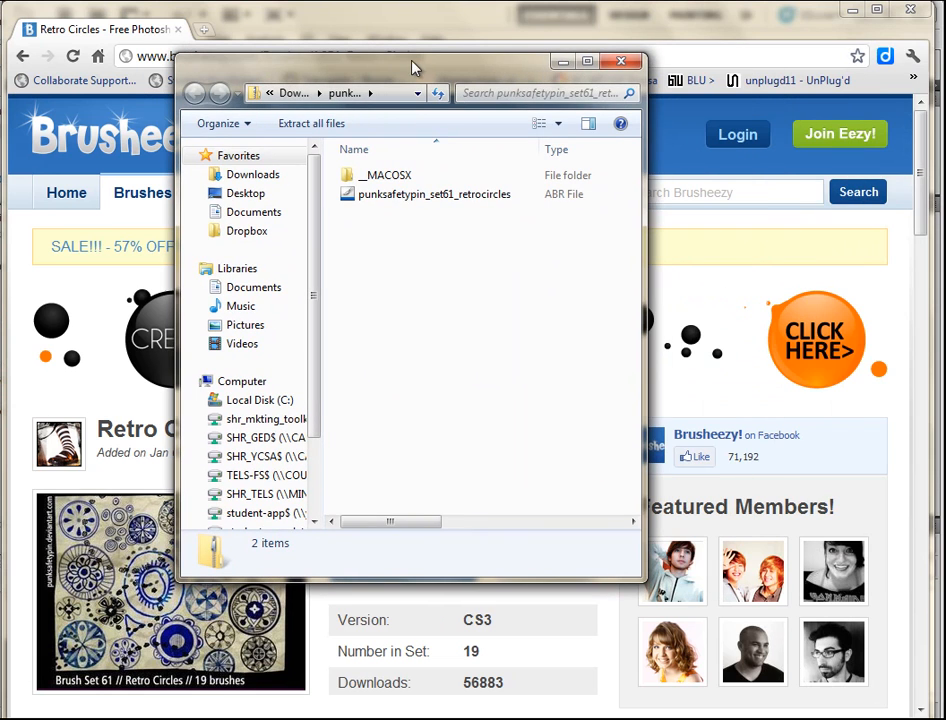
pyautogui.rightClick(419, 199)
pyautogui.click(457, 260)
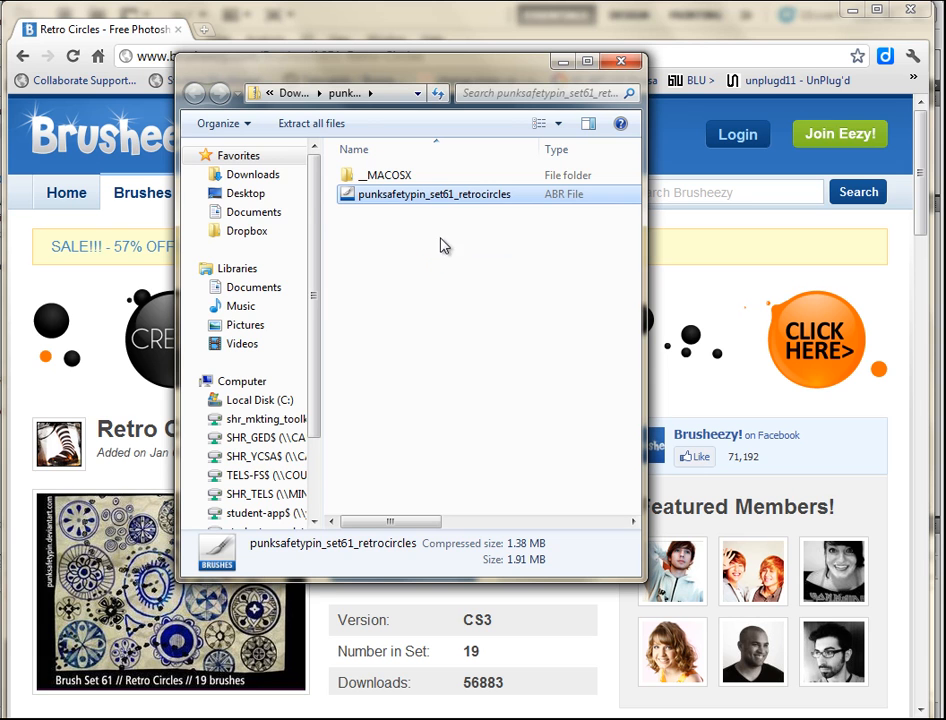
pyautogui.click(247, 193)
pyautogui.click(571, 443)
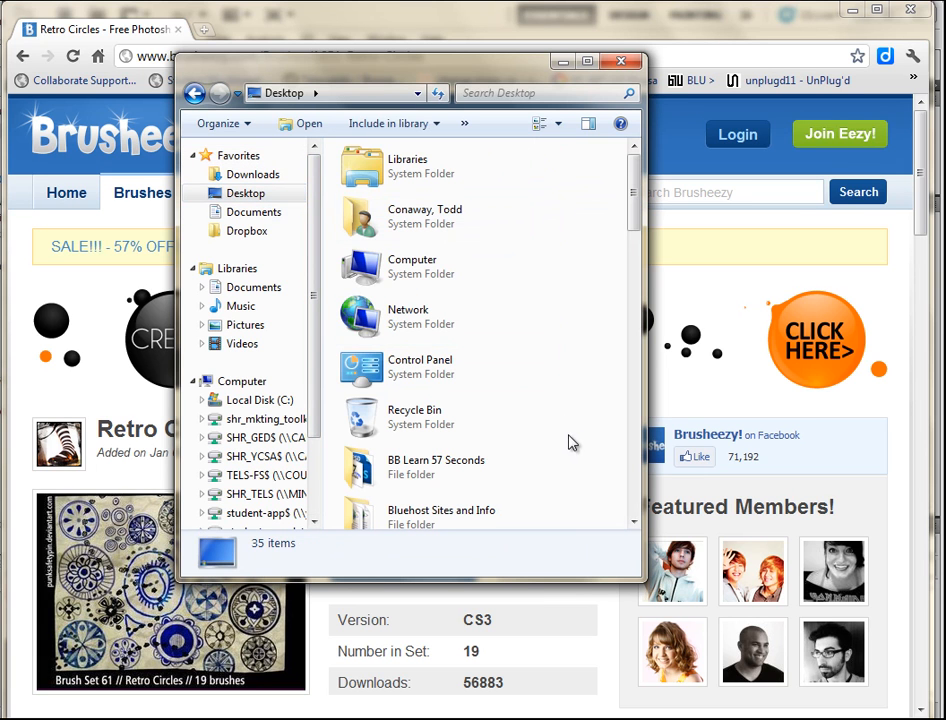
pyautogui.rightClick(570, 437)
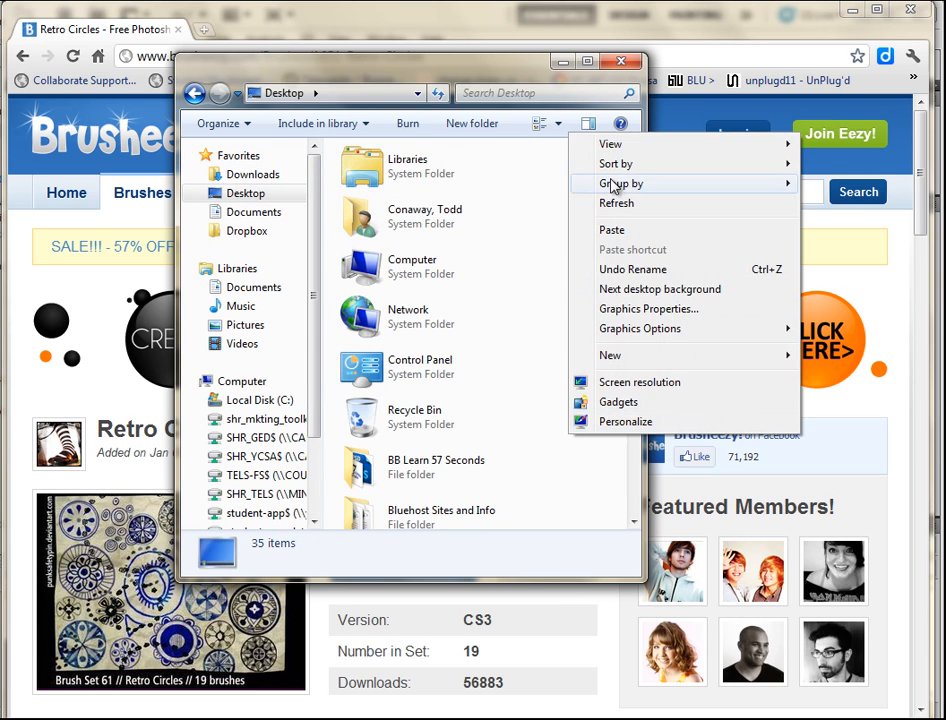
pyautogui.click(612, 229)
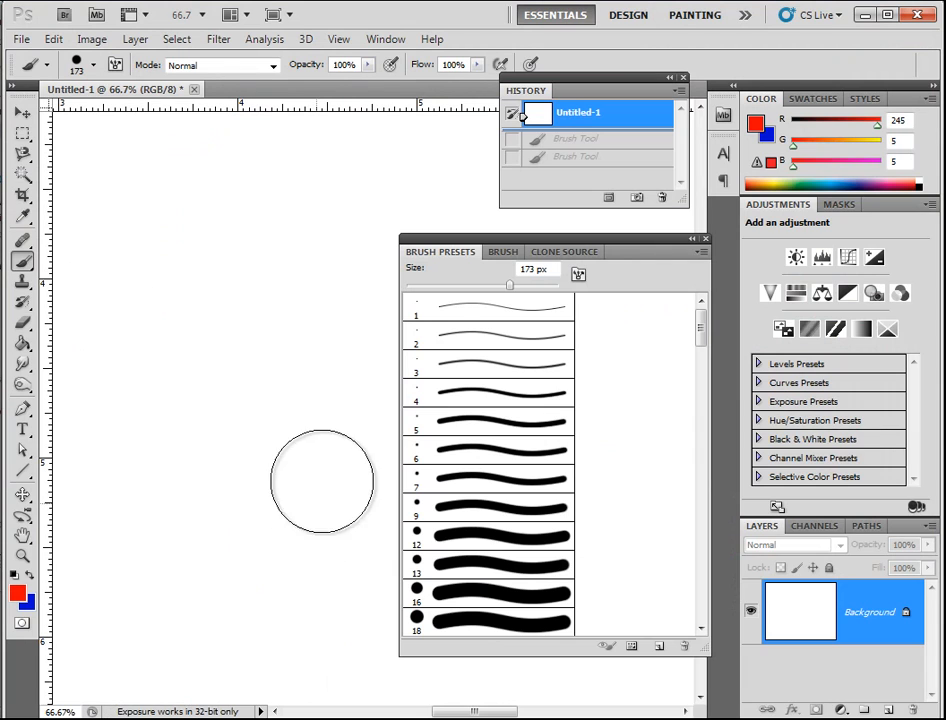
# In Photoshop, load the punksafetypin_set61_retrocircles brush file from the Desktop into the brush presets.
pyautogui.click(700, 254)
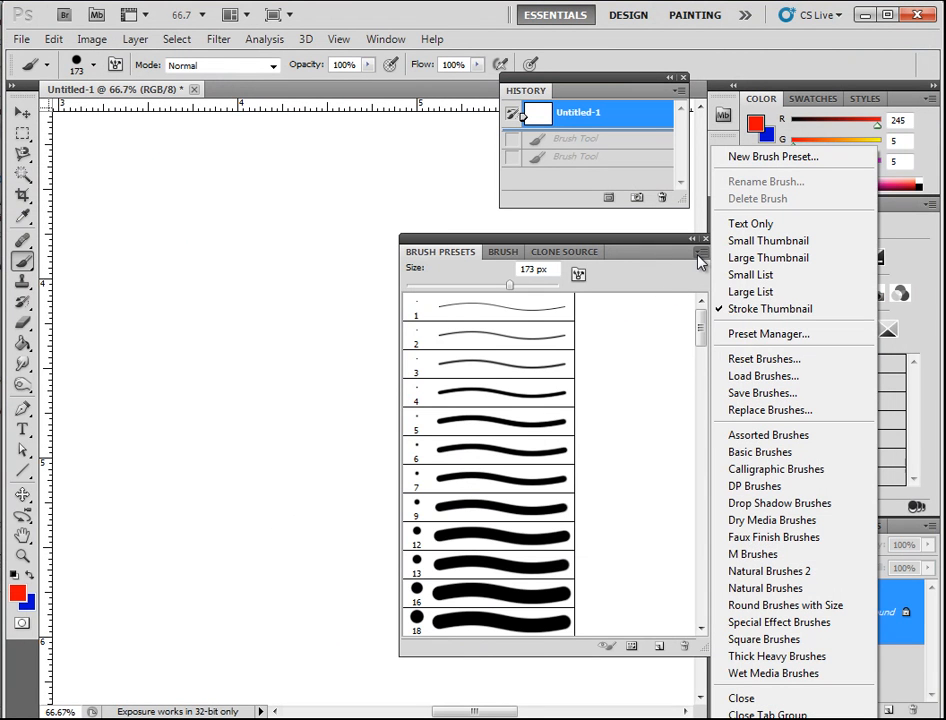
pyautogui.click(740, 378)
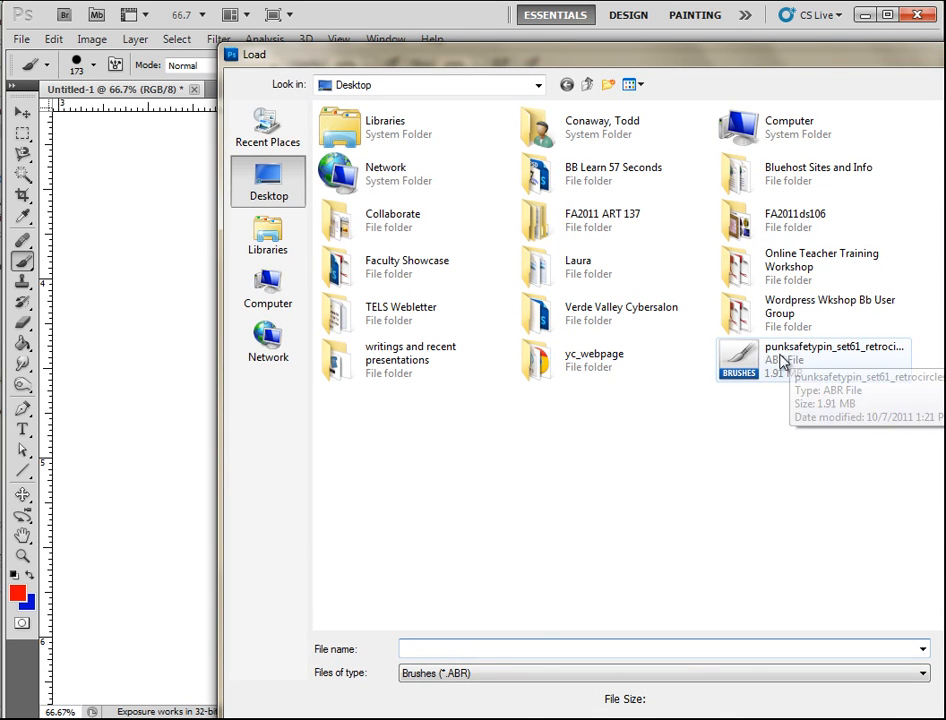
pyautogui.click(772, 362)
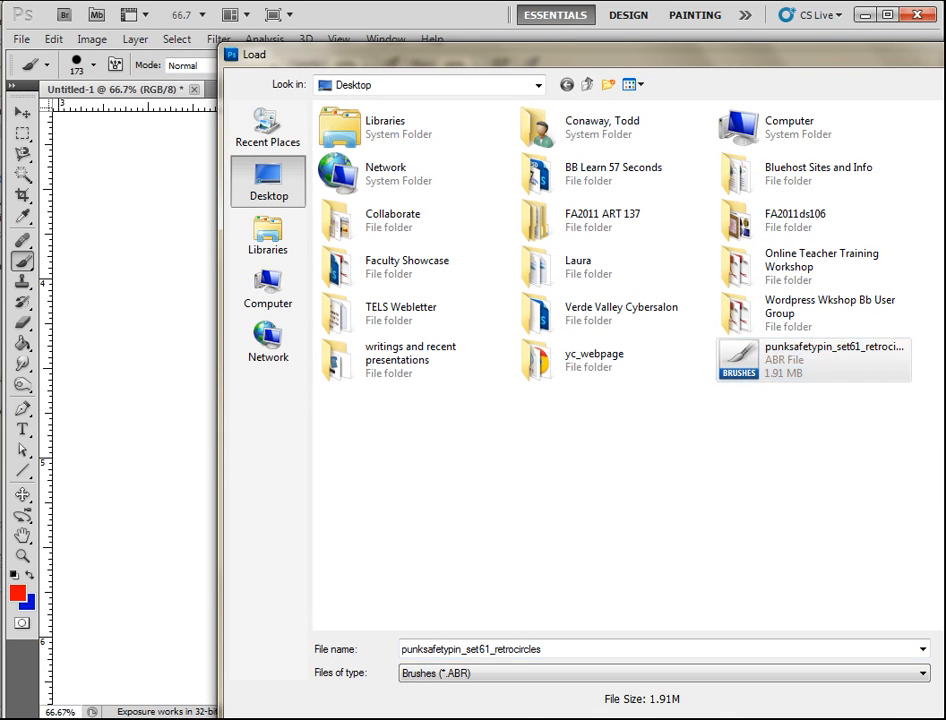
pyautogui.press('Return')
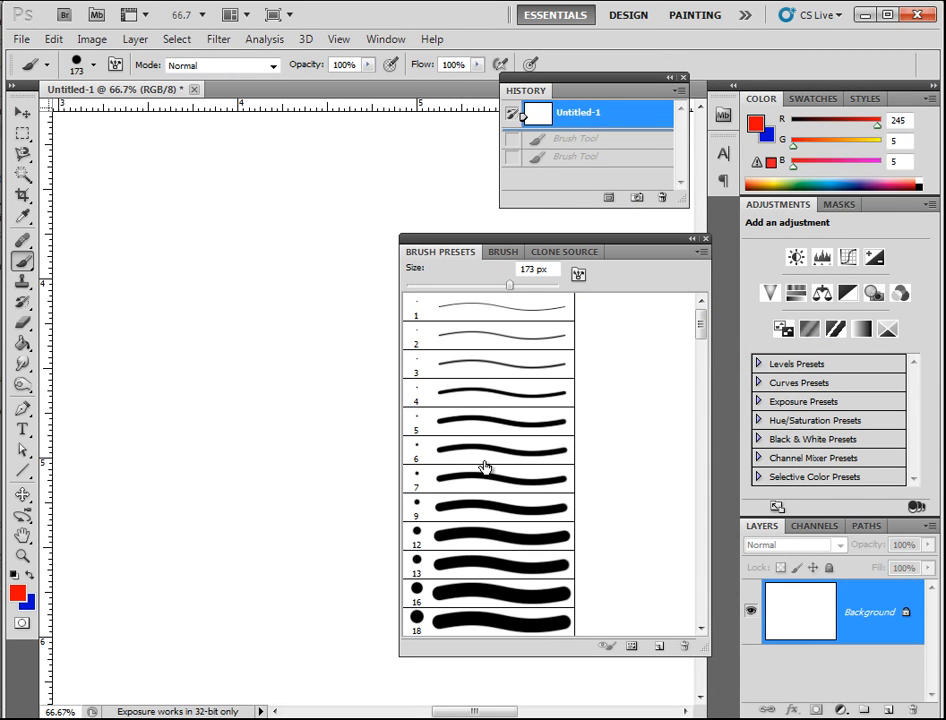
# Stamp the four-petal 504 px retro circle brush on the canvas and the 392 px one directly below it.
pyautogui.moveTo(703, 332); pyautogui.dragTo(701, 629)
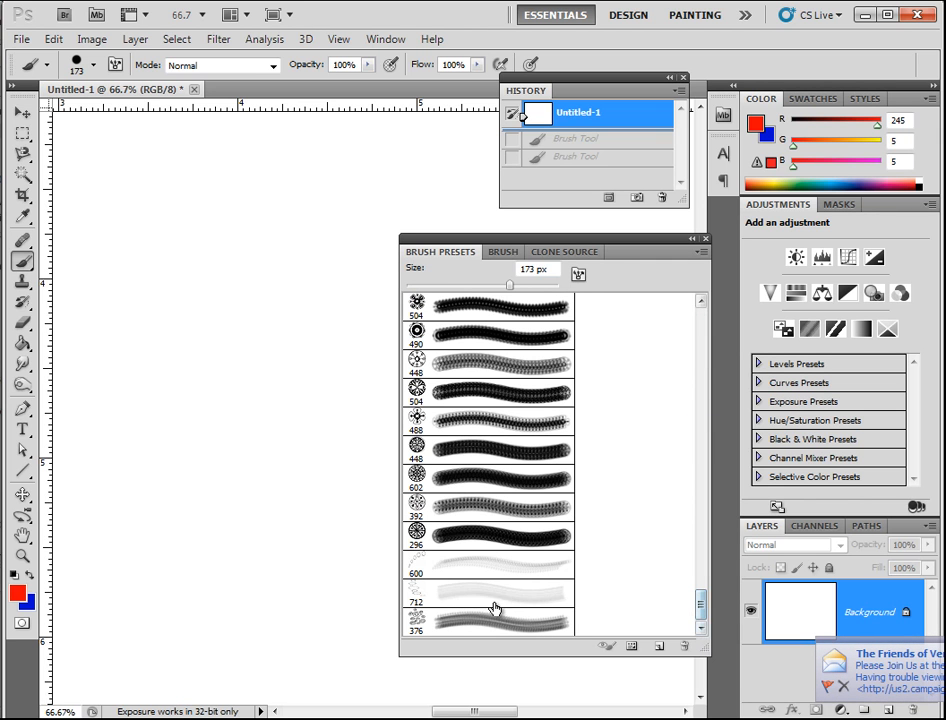
pyautogui.click(441, 391)
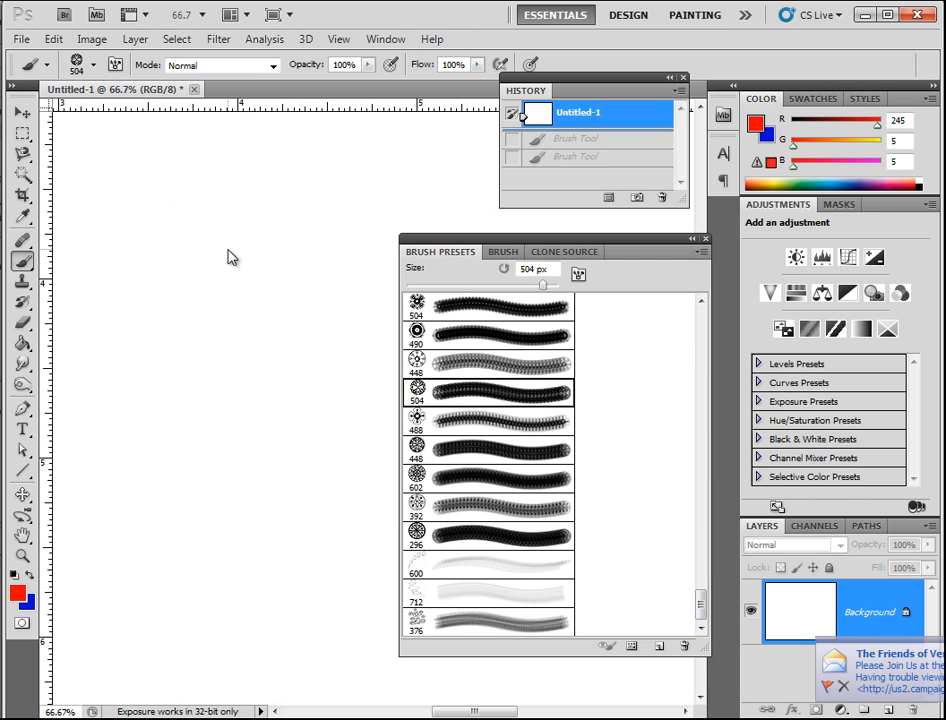
pyautogui.click(233, 331)
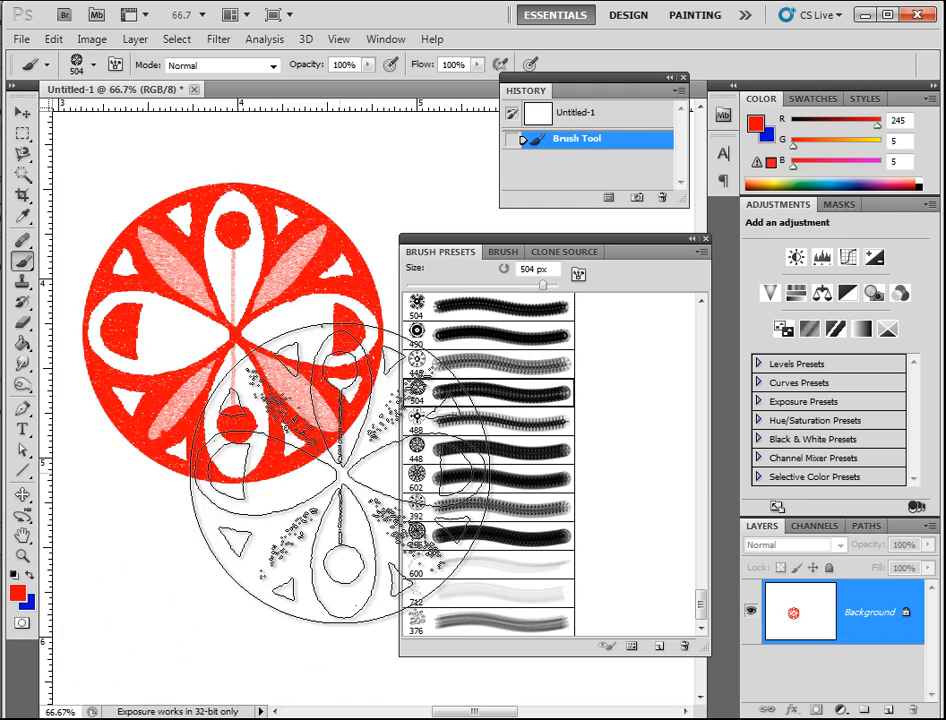
pyautogui.click(433, 502)
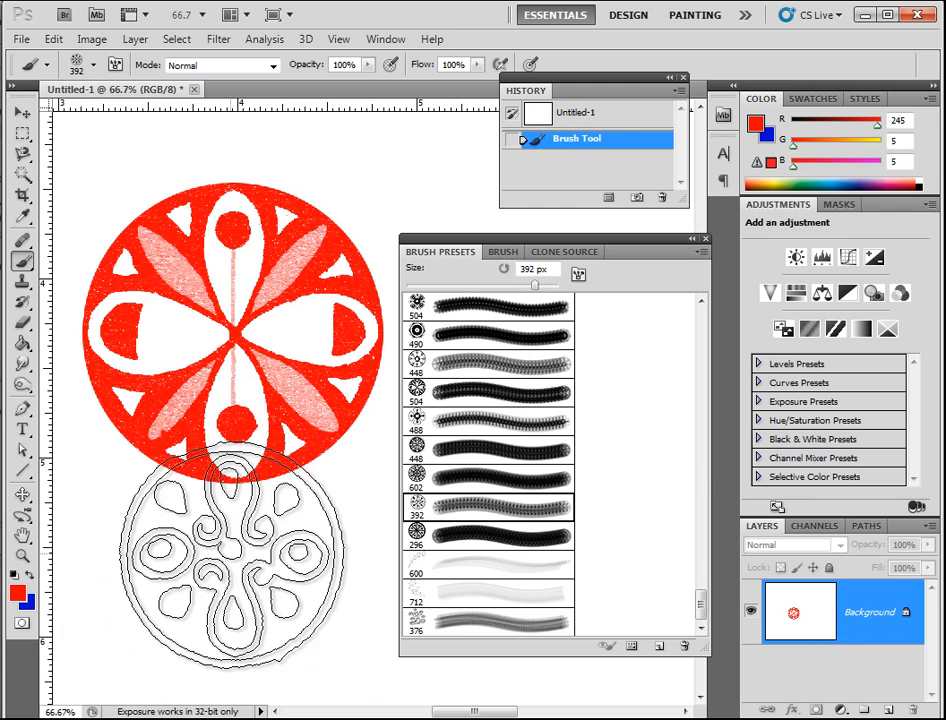
pyautogui.click(232, 555)
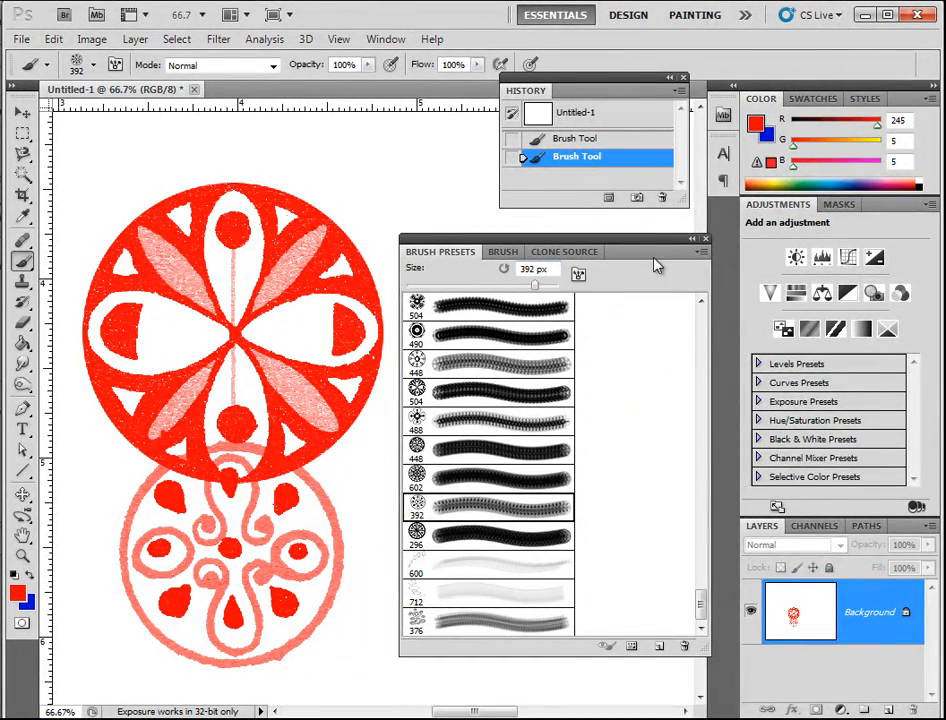
# Choose the 490 px ring-shaped retro circle brush and stamp it overlapping the upper right of the large circle.
pyautogui.click(701, 258)
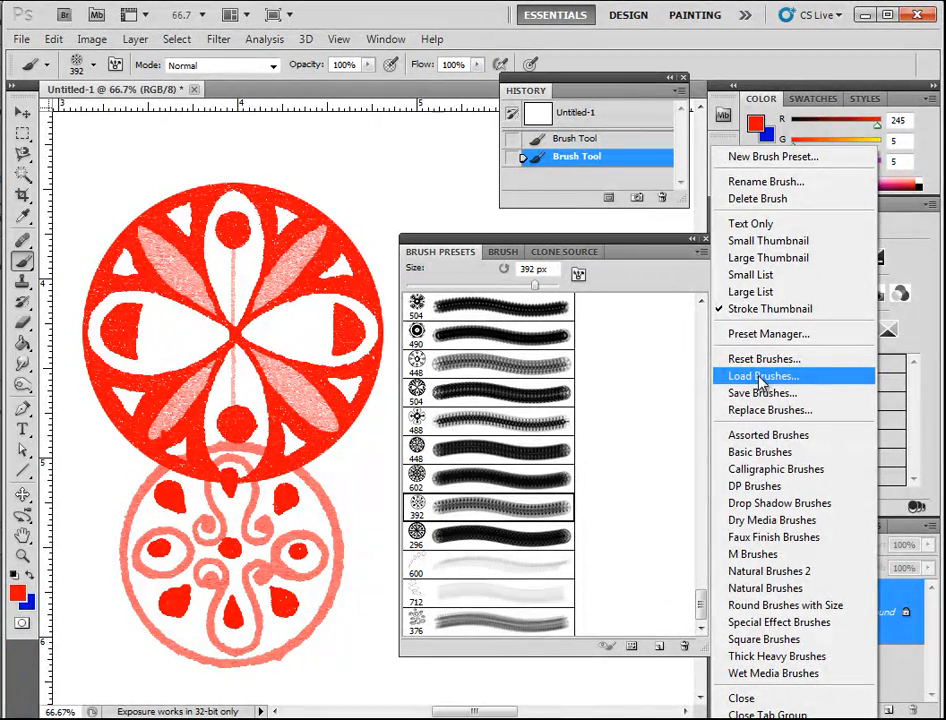
pyautogui.click(432, 330)
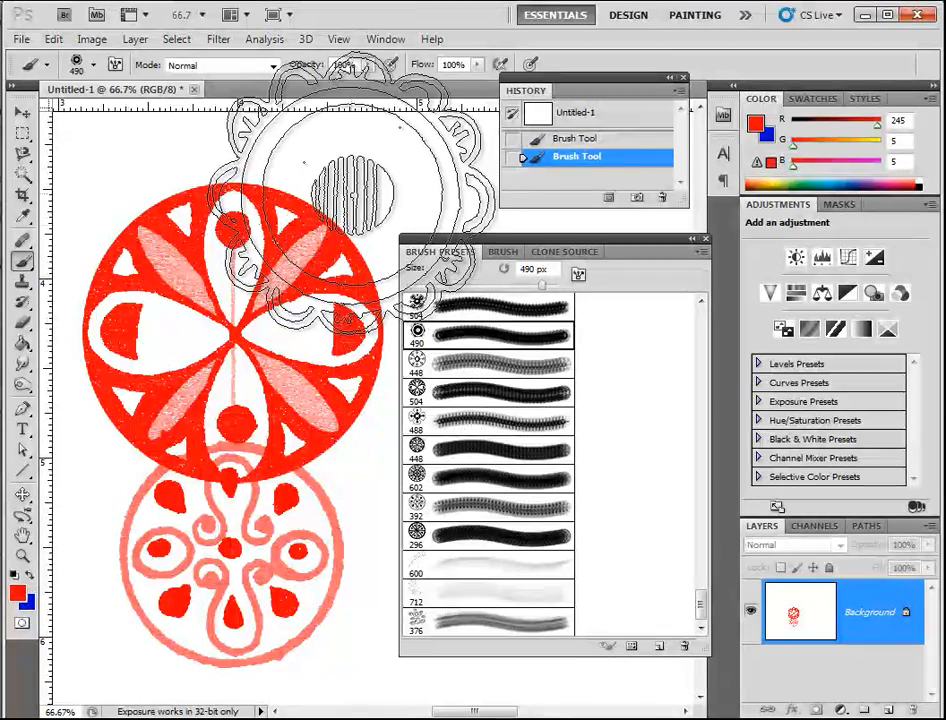
pyautogui.click(350, 195)
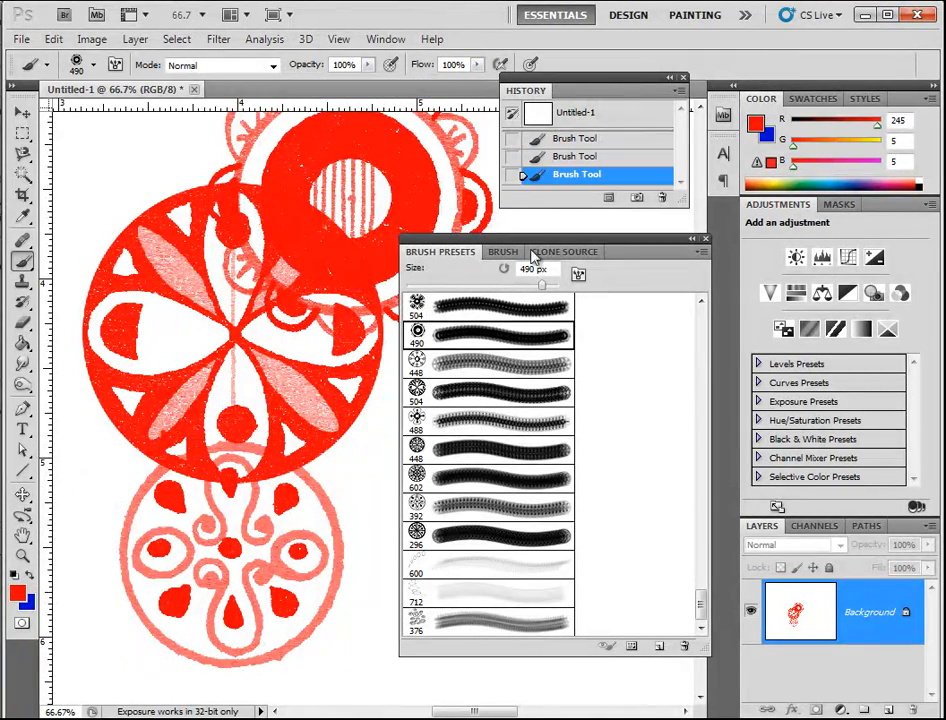
# Revert the canvas to its blank history state and stamp the 584 px retro circle brush once.
pyautogui.click(556, 113)
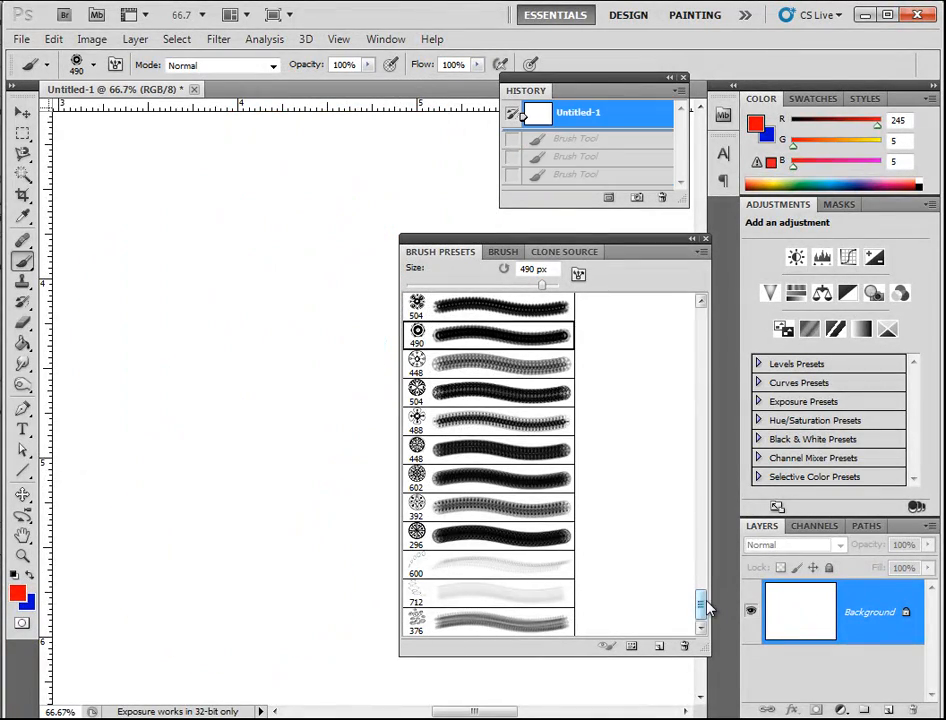
pyautogui.moveTo(707, 606); pyautogui.dragTo(703, 587)
pyautogui.click(490, 386)
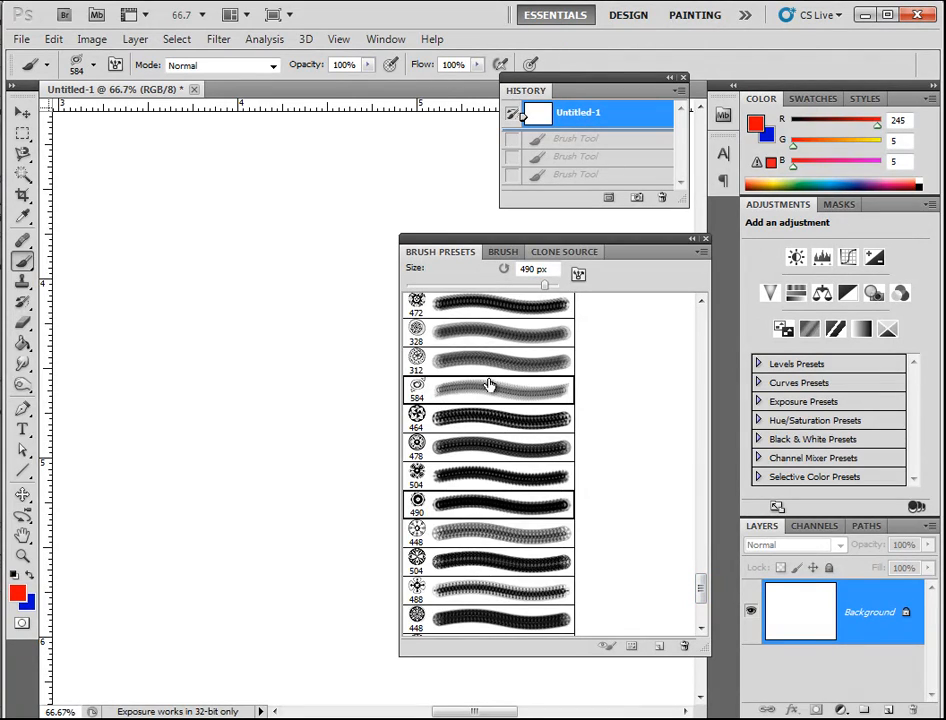
pyautogui.click(201, 337)
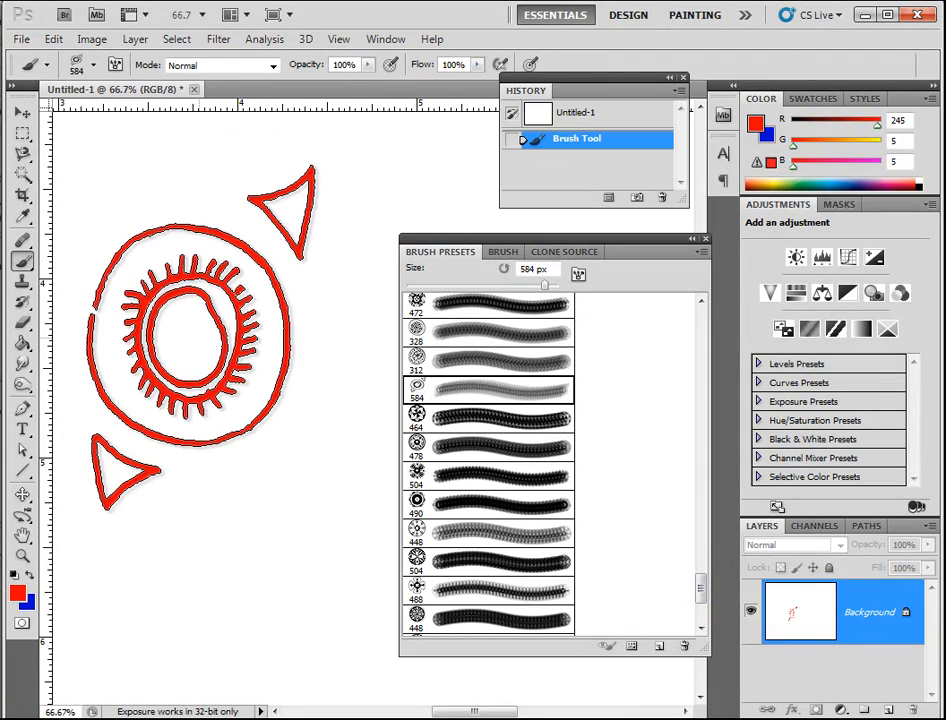